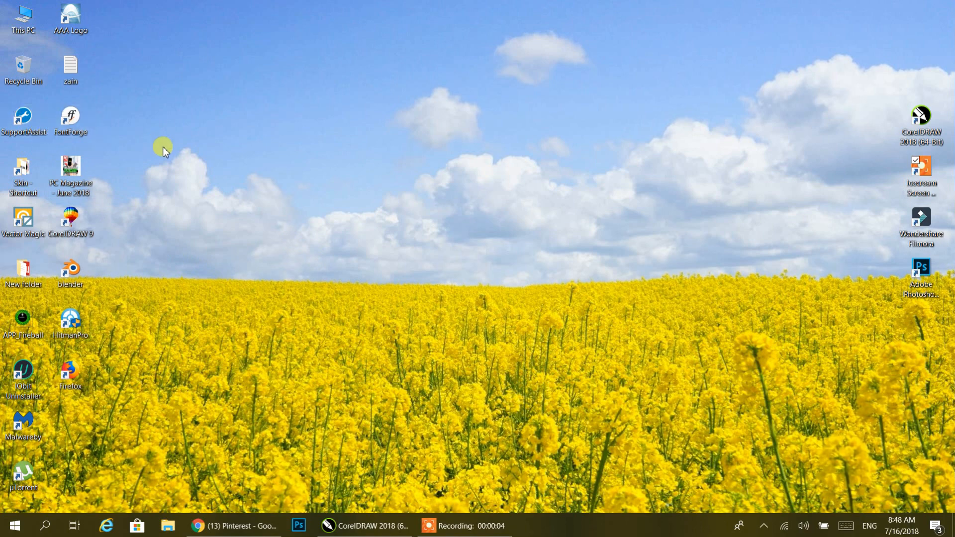
Switch to Chrome and examine the black-and-white Allah calligraphy sheet on Pinterest along with similar pins
click(233, 526)
scroll(165, 240, down, 7)
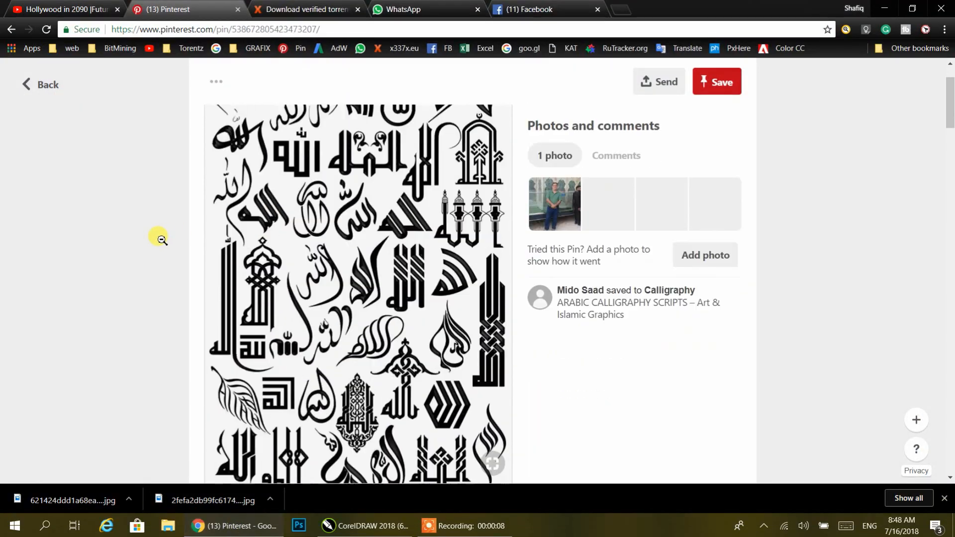
click(161, 240)
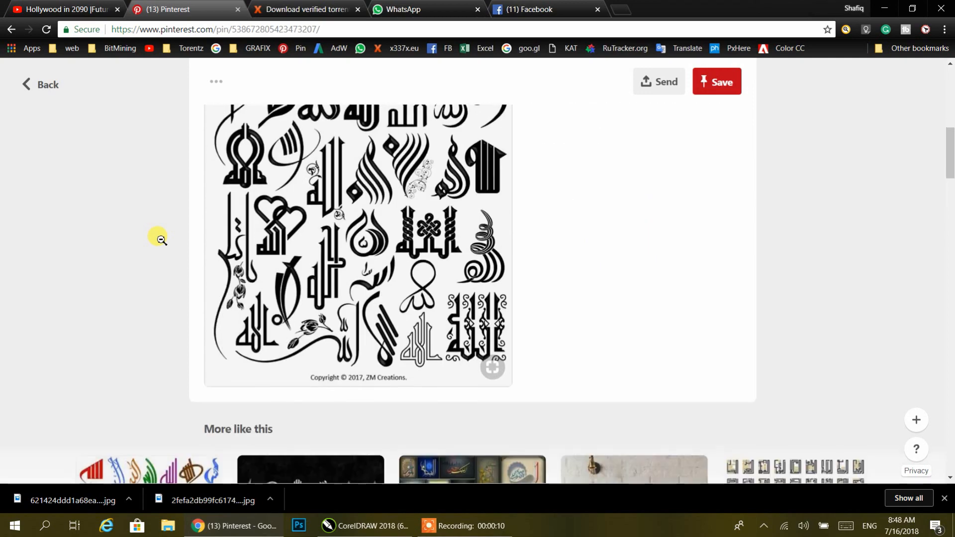
click(161, 240)
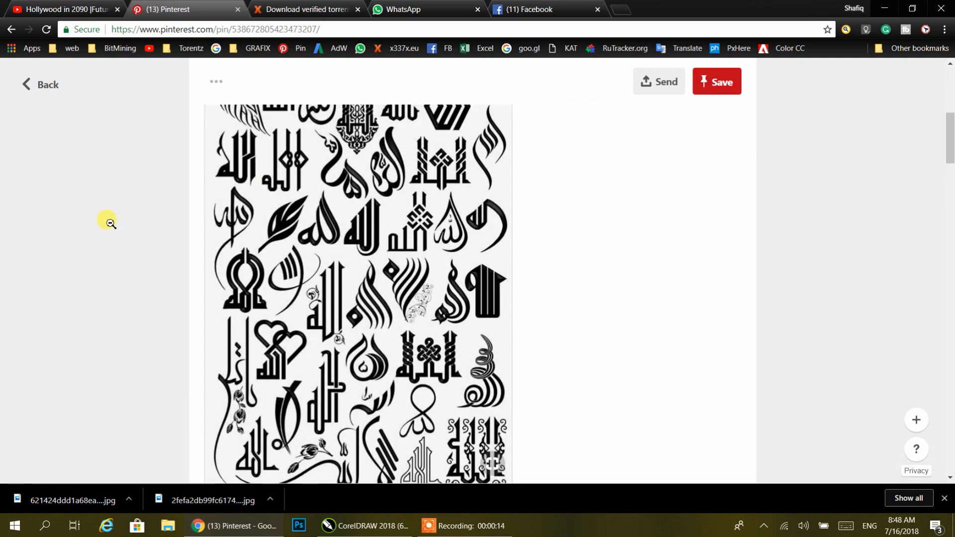
scroll(110, 223, down, 6)
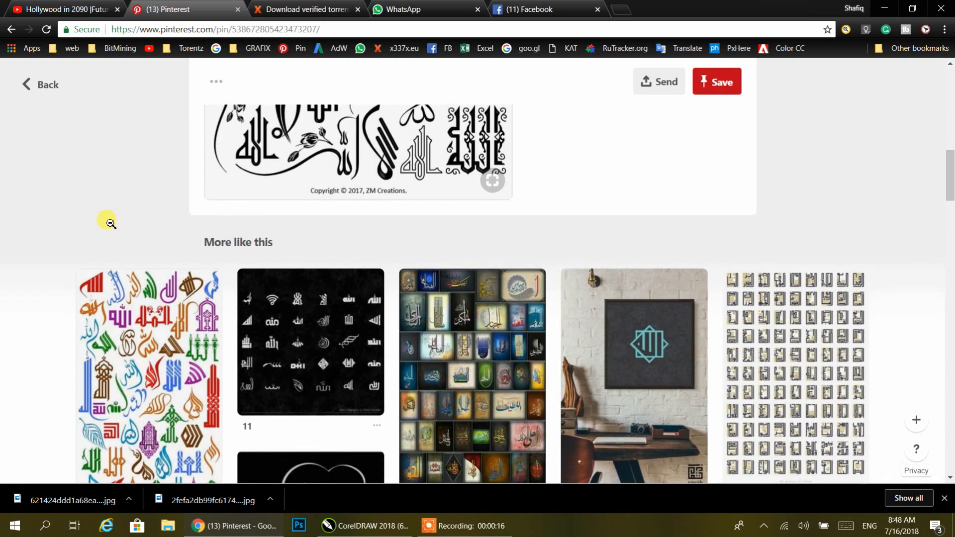
scroll(107, 267, down, 3)
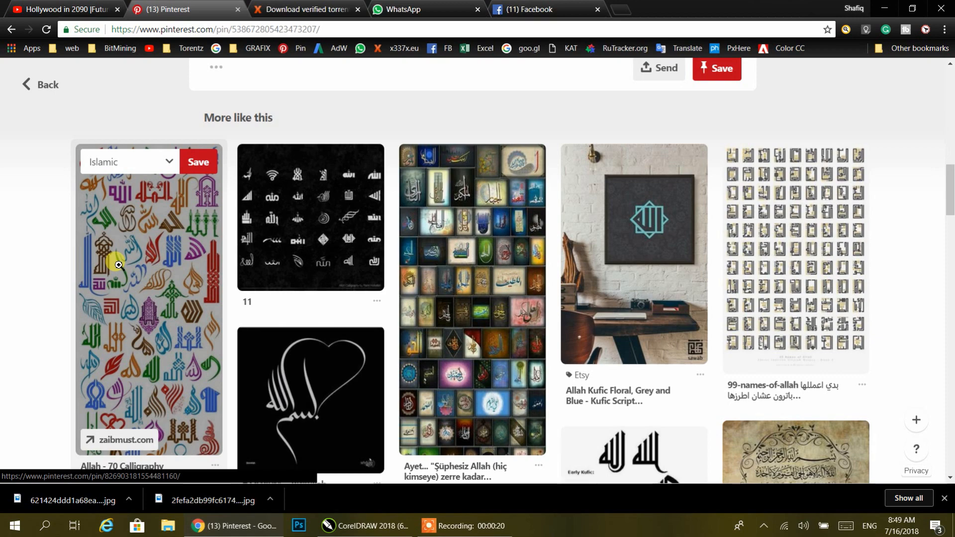
click(357, 213)
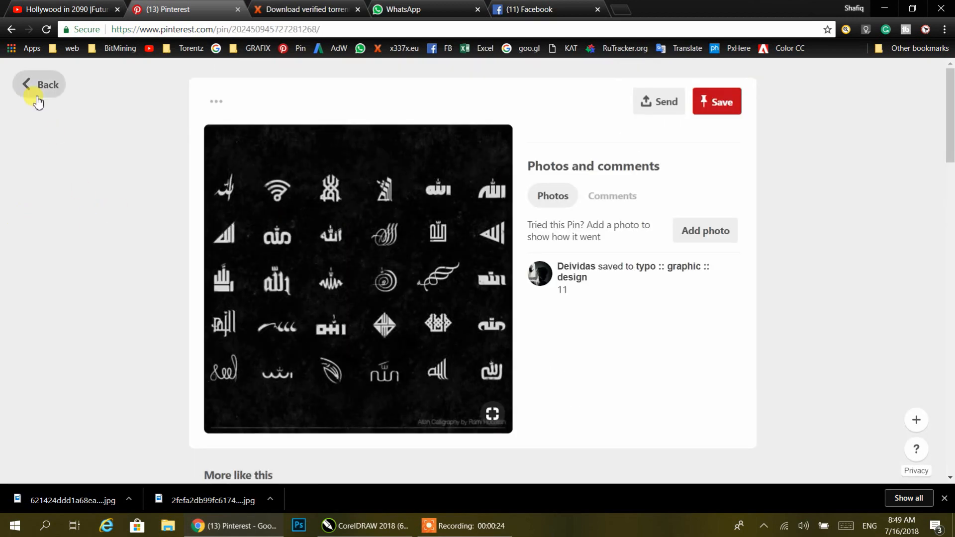
click(35, 95)
Browse the pins related to the circular Surat al-Ikhlas calligraphy and open the sheet of Arabic calligraphy scripts
click(139, 243)
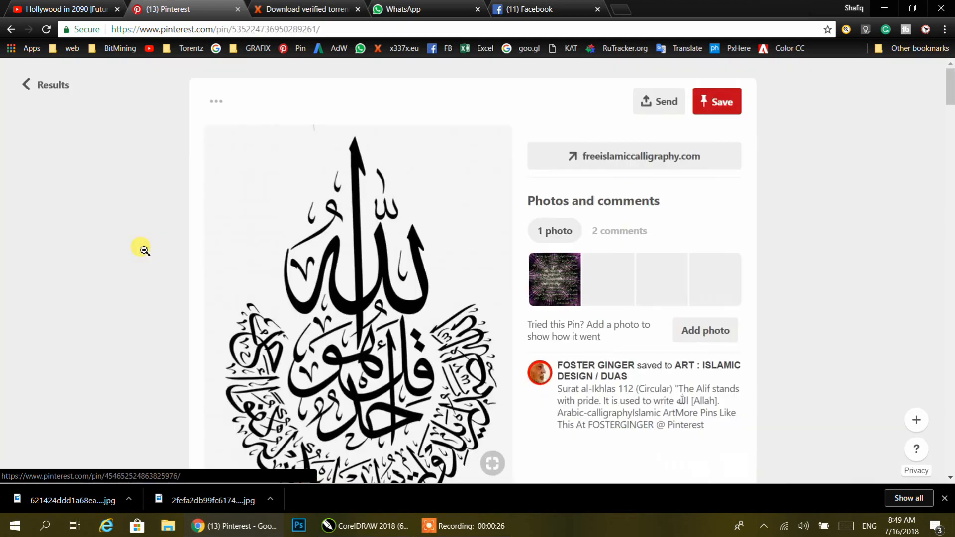
scroll(326, 252, down, 1)
scroll(160, 280, down, 2)
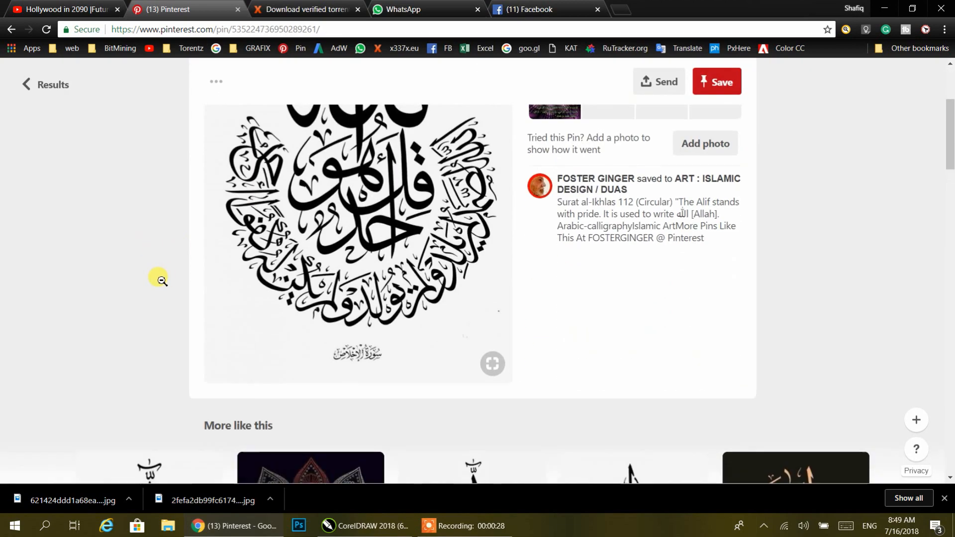
scroll(160, 280, down, 9)
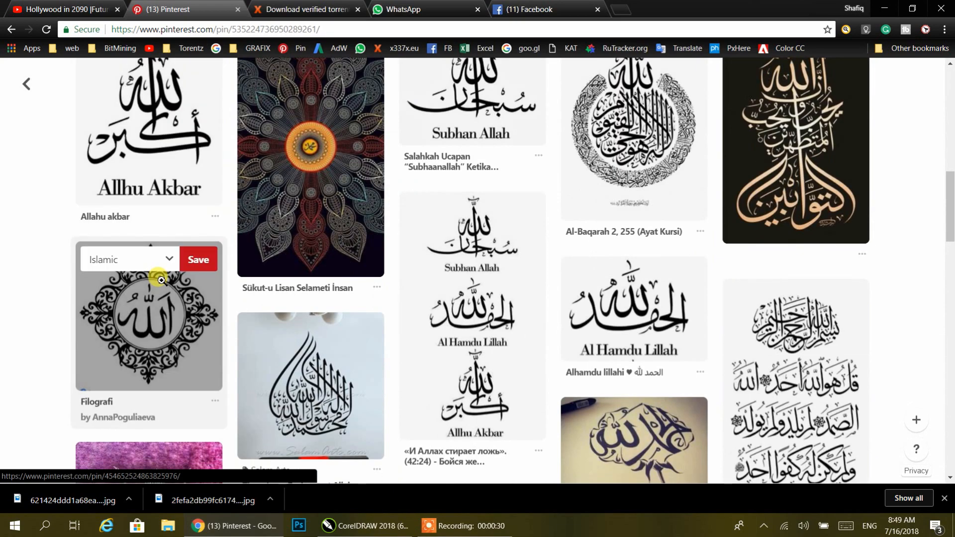
scroll(378, 222, up, 11)
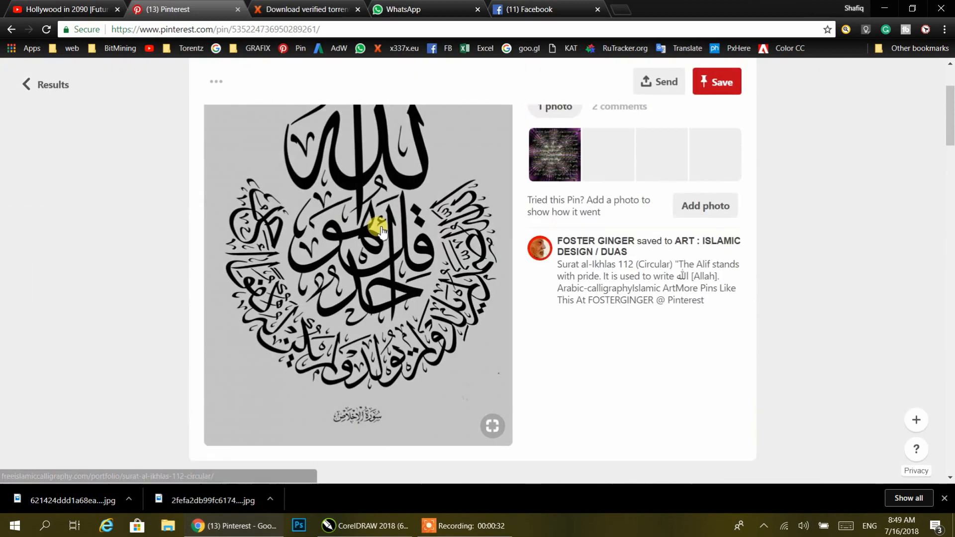
scroll(381, 230, down, 15)
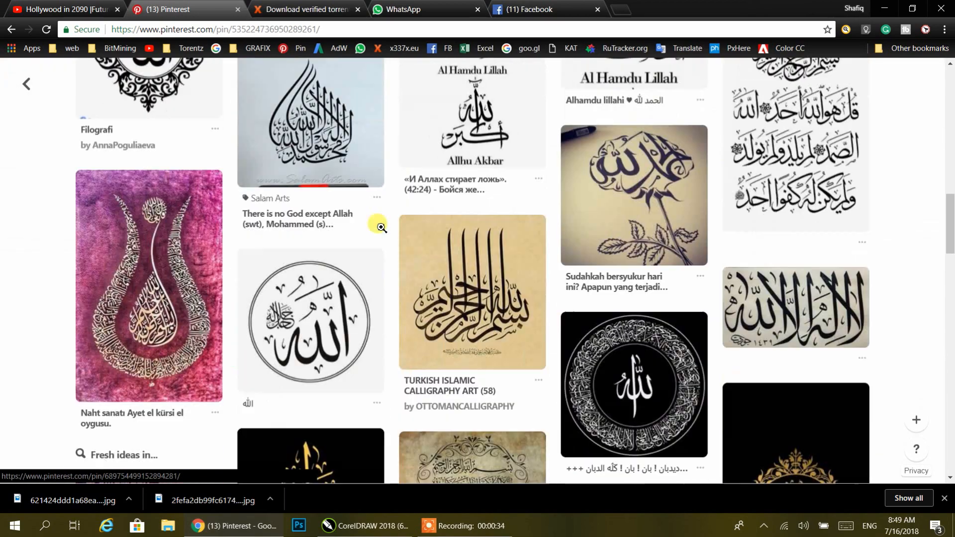
scroll(382, 228, up, 3)
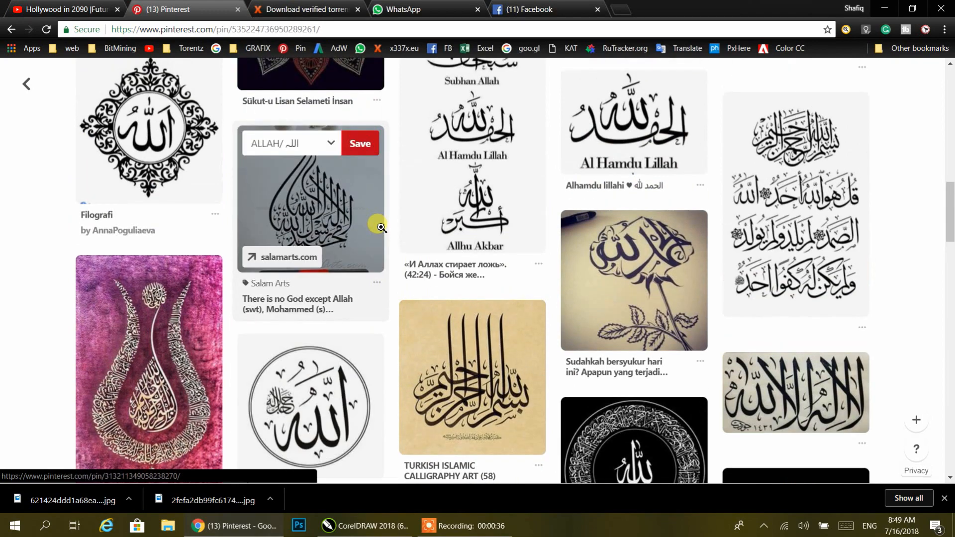
scroll(381, 227, down, 18)
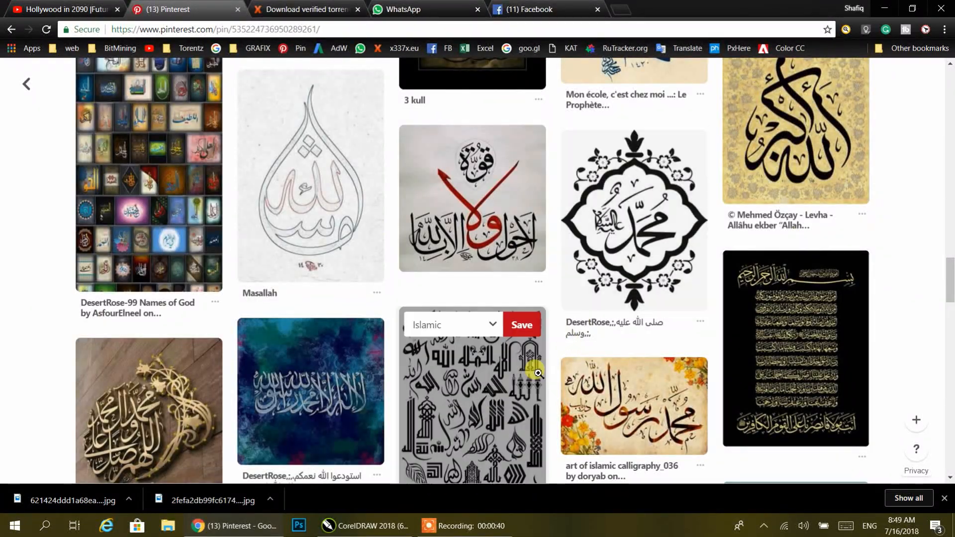
click(481, 386)
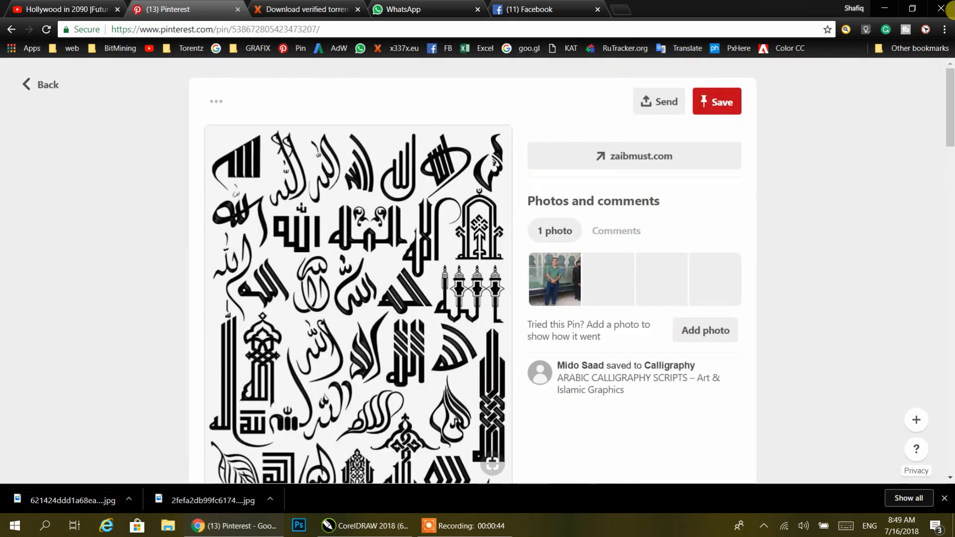
Switch to CorelDRAW and import the calligraphy sheet image 621424ddd1a68eab5280a404b190fd78 from drive D
click(885, 8)
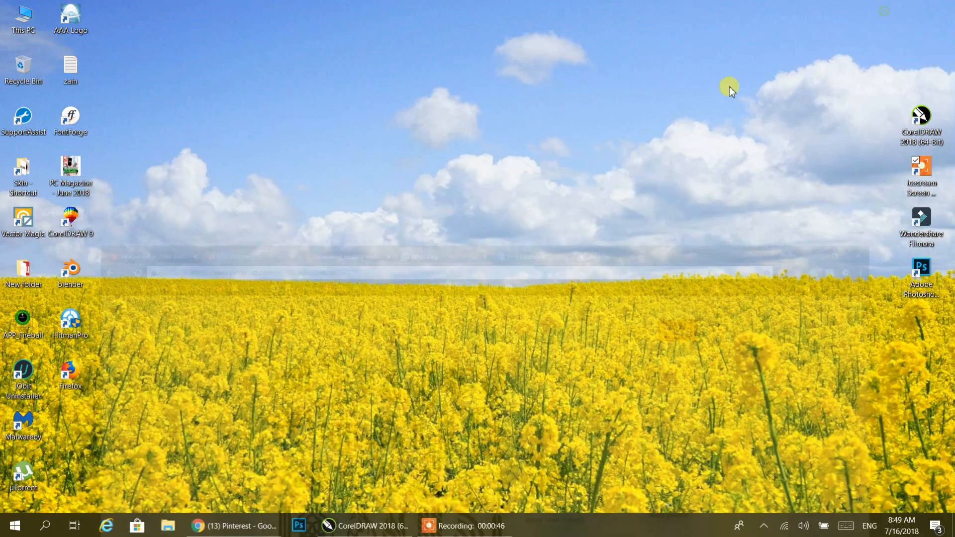
click(365, 526)
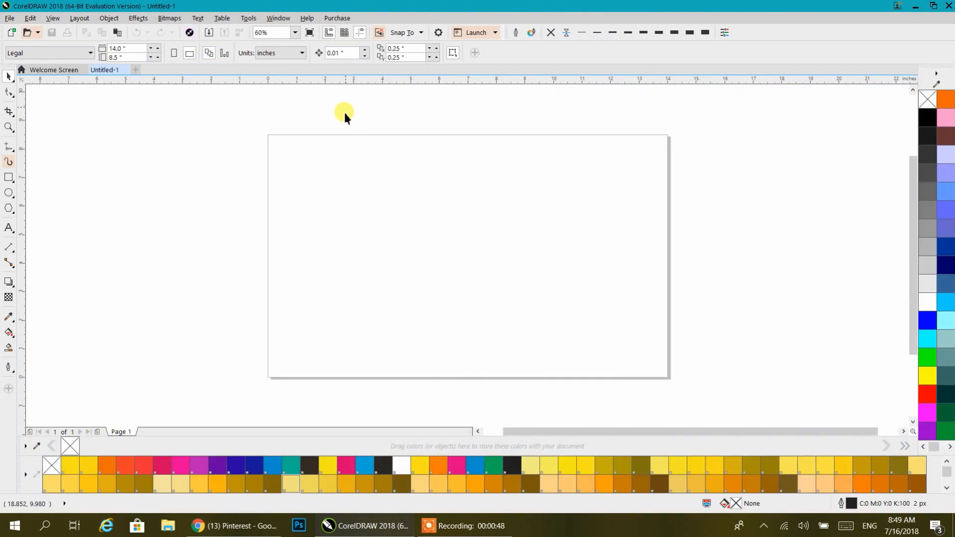
right_click(244, 135)
click(252, 191)
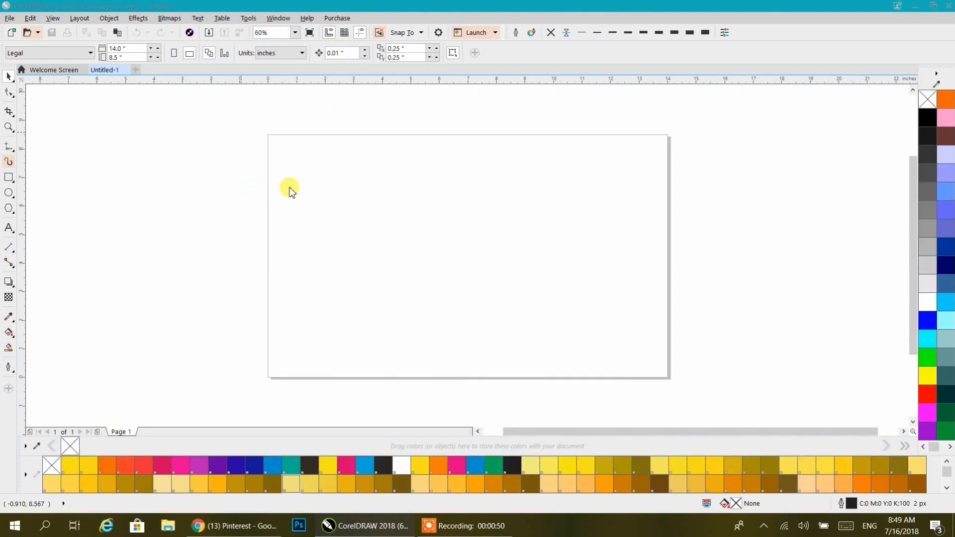
drag(572, 102, 387, 95)
scroll(458, 192, down, 5)
scroll(459, 204, up, 1)
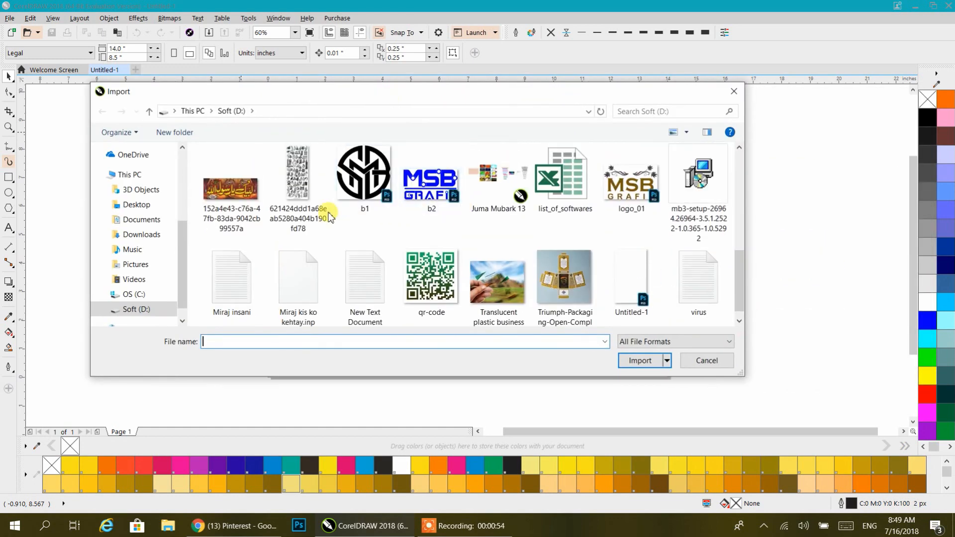
click(301, 199)
click(639, 367)
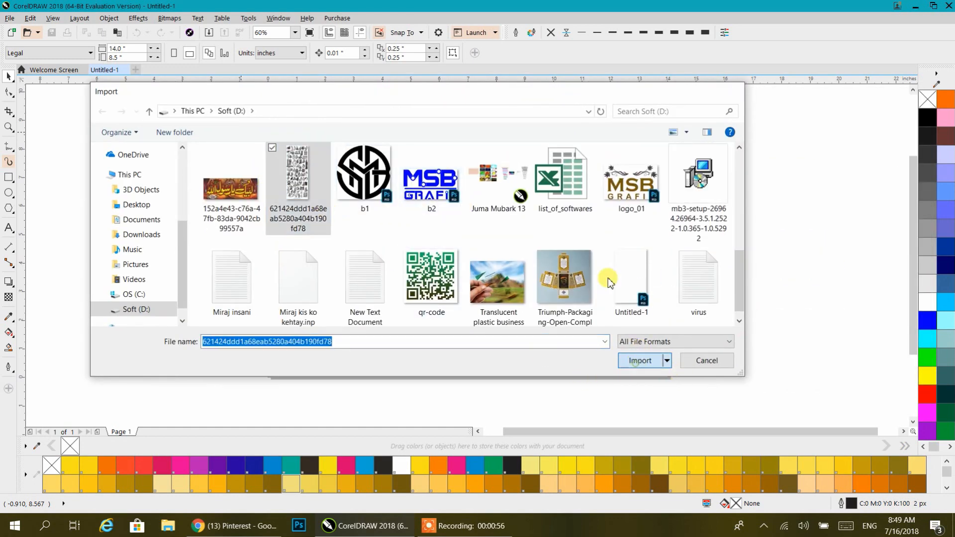
Place the imported calligraphy image in the drawing and move it off the page, beside its right edge
click(438, 153)
drag(405, 268, 294, 187)
drag(396, 206, 692, 207)
scroll(585, 222, down, 1)
drag(584, 221, 401, 241)
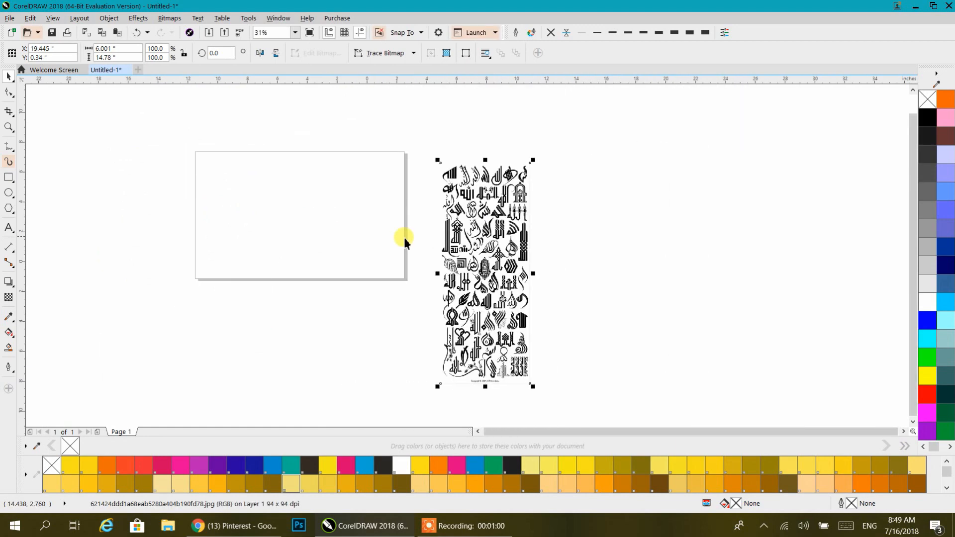
scroll(465, 214, up, 3)
scroll(468, 219, down, 8)
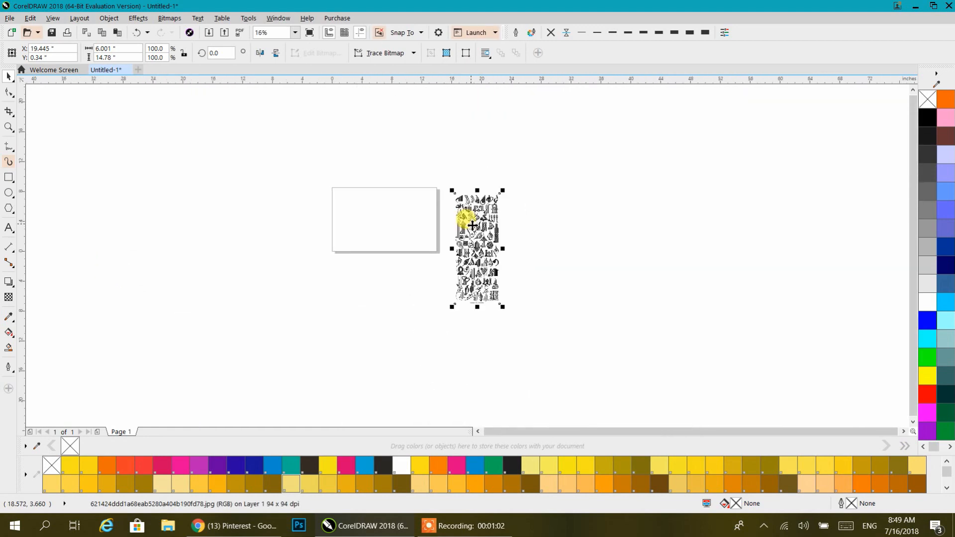
Start an outline trace of the calligraphy bitmap with the Low Quality Image preset
click(380, 54)
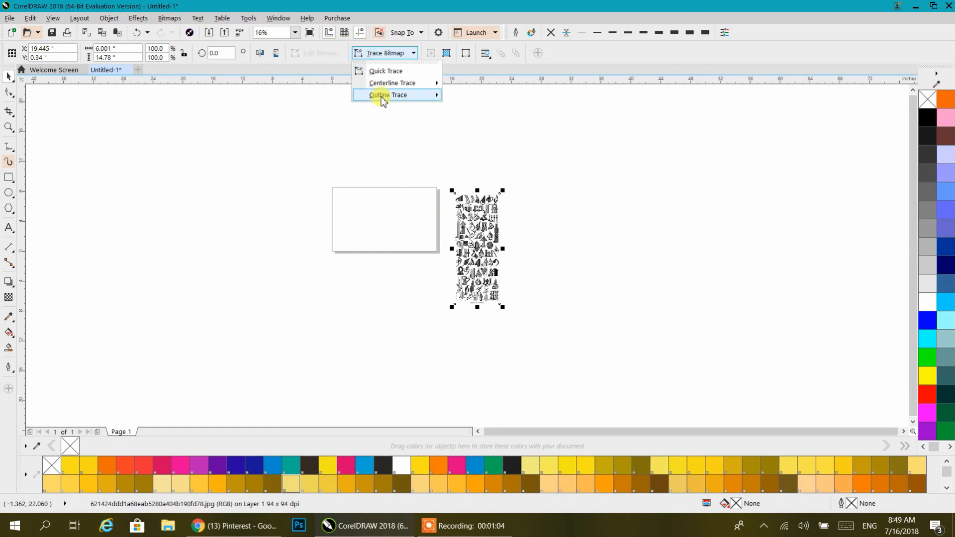
mouse_move(440, 96)
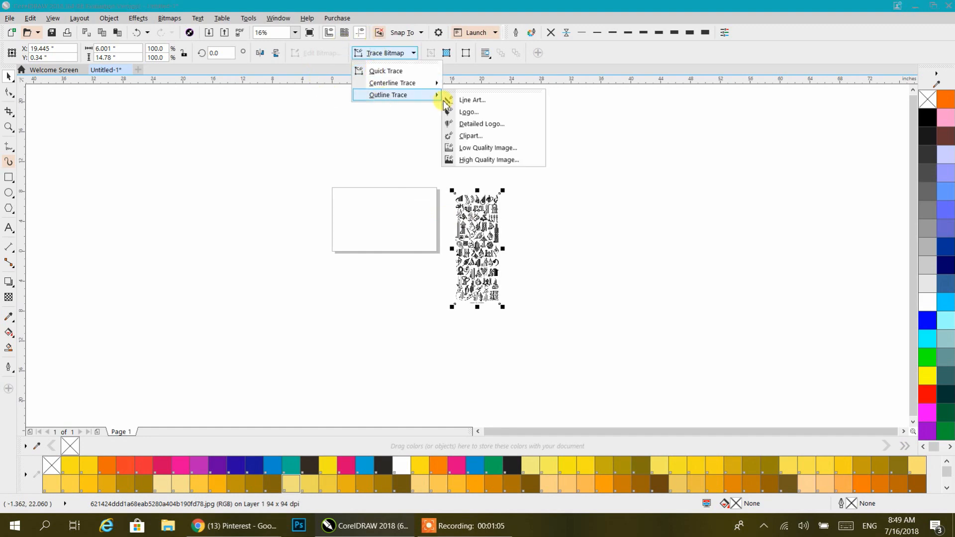
click(518, 148)
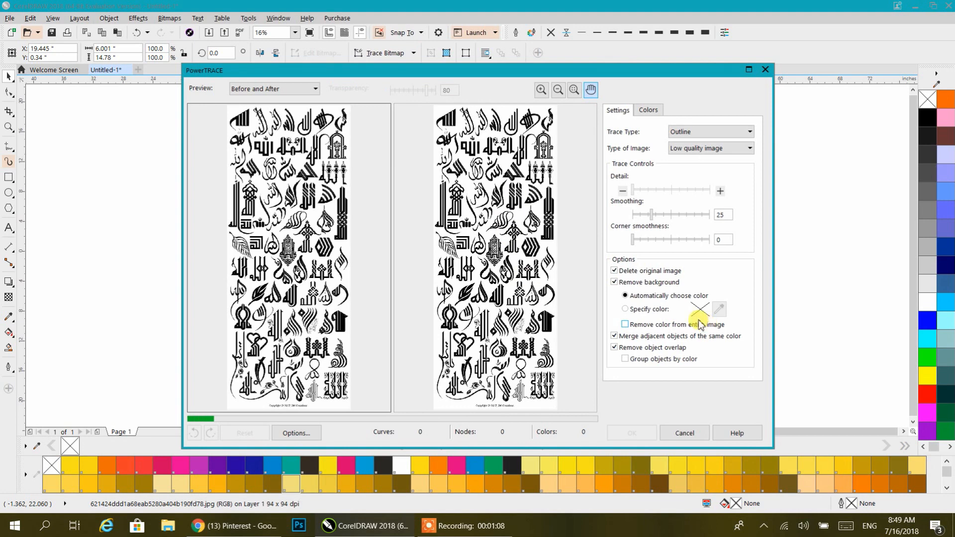
Raise the trace detail to its maximum and enable Remove color from entire image
drag(695, 194, 693, 190)
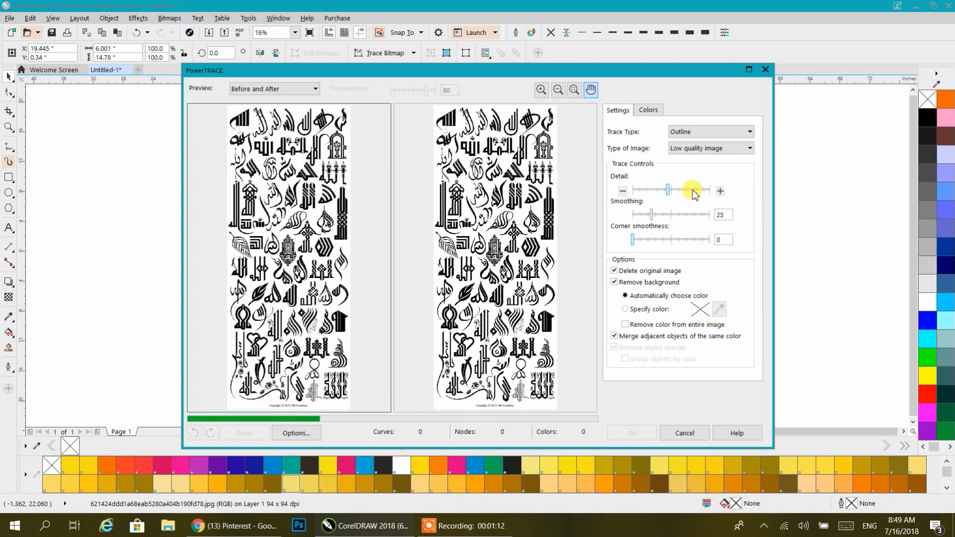
click(693, 190)
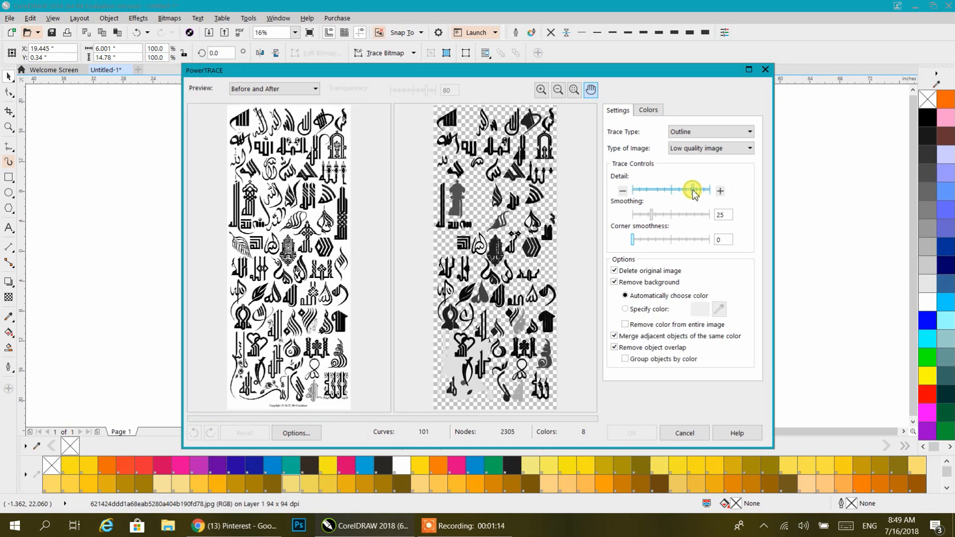
click(708, 191)
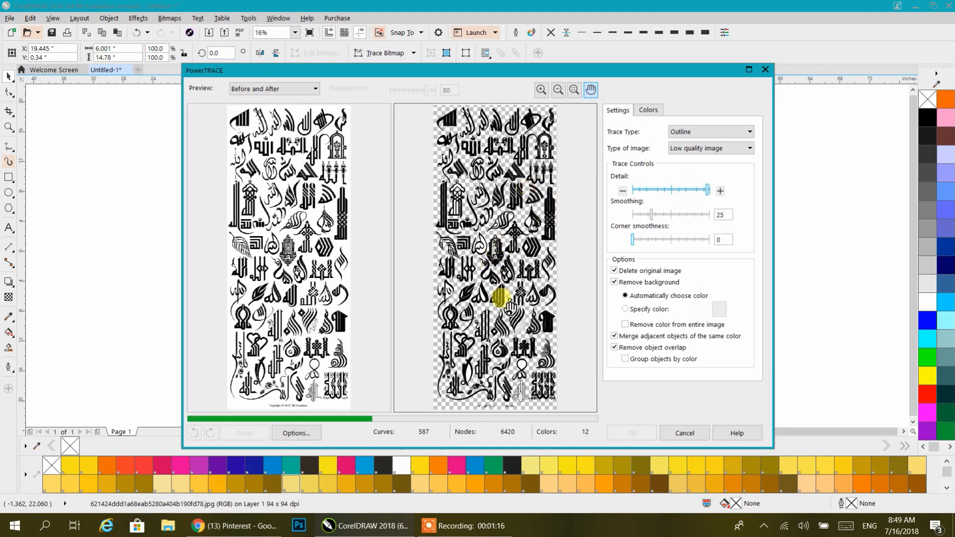
click(710, 192)
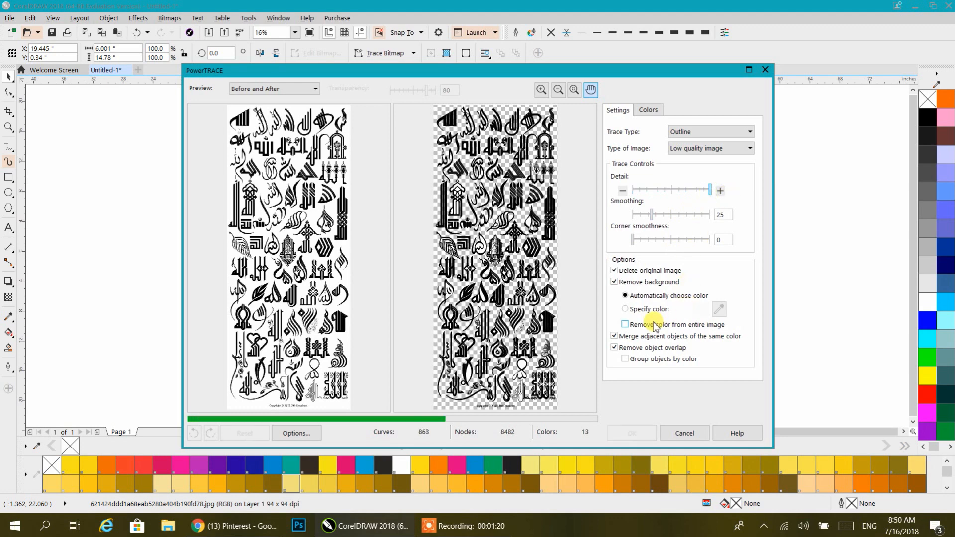
click(631, 326)
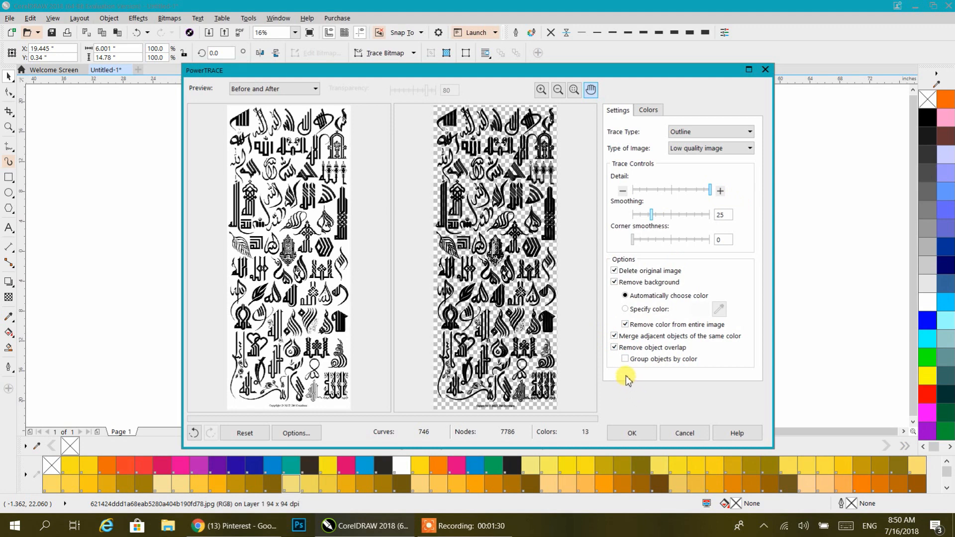
Try Smoothing values of 17, 39, 95 and 32 for the trace
drag(651, 214, 645, 214)
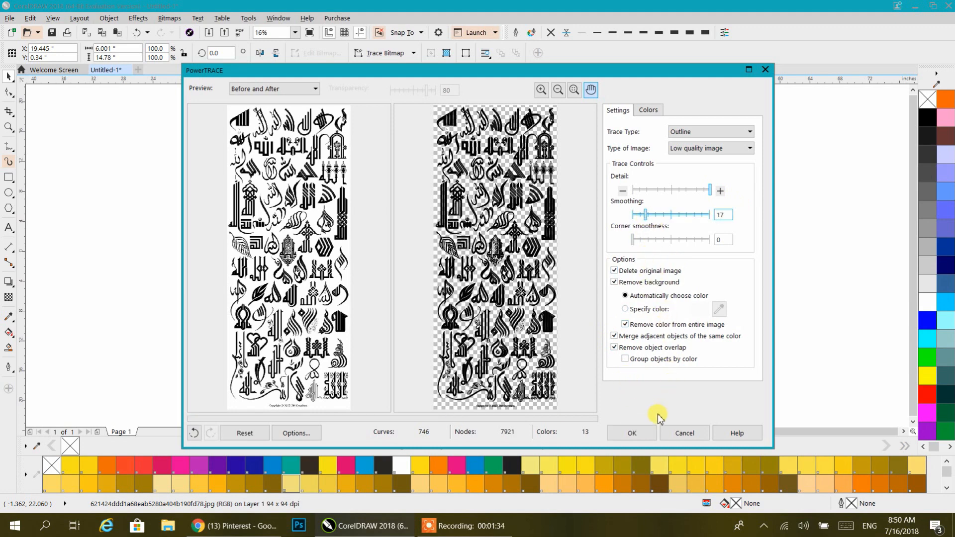
click(663, 214)
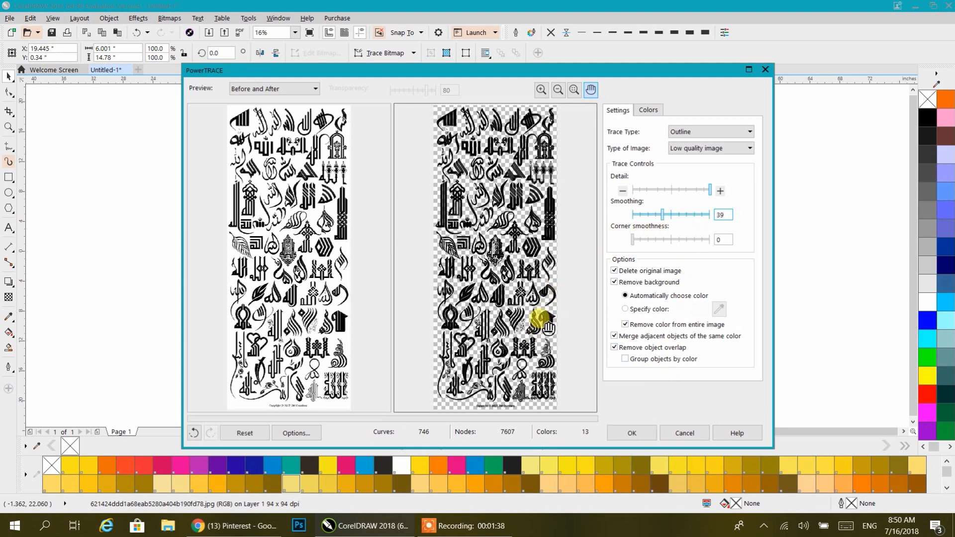
click(693, 217)
click(615, 271)
click(706, 215)
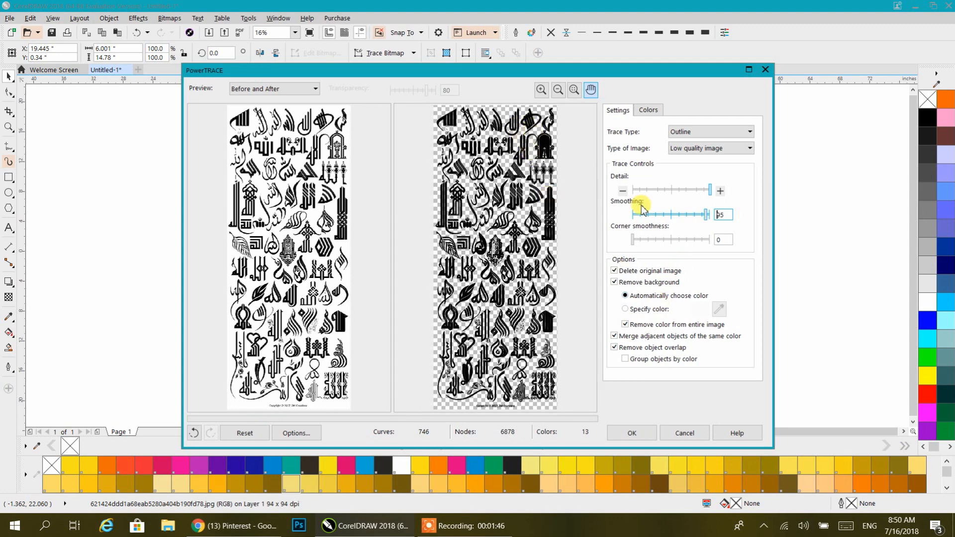
click(657, 214)
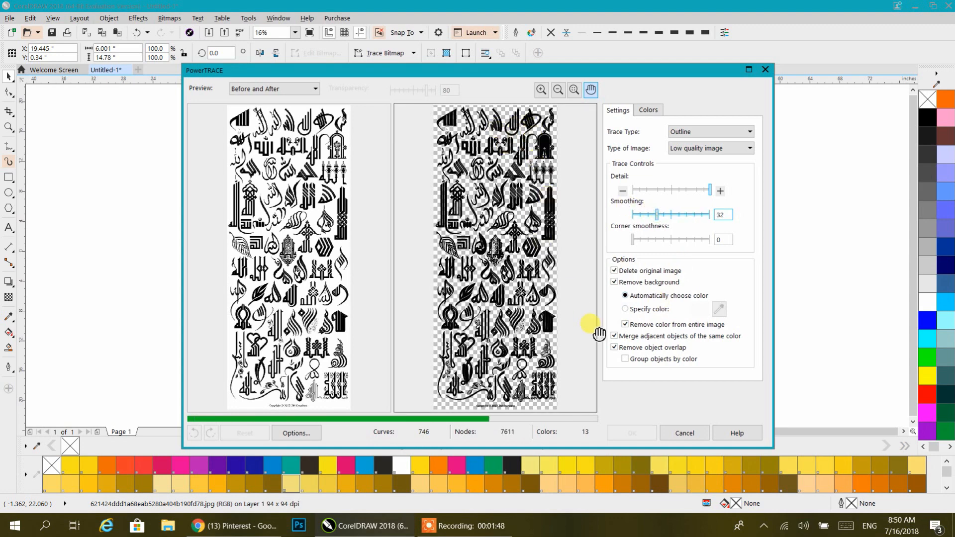
Set the trace's Smoothing to 18 and apply the trace to the calligraphy bitmap
click(647, 215)
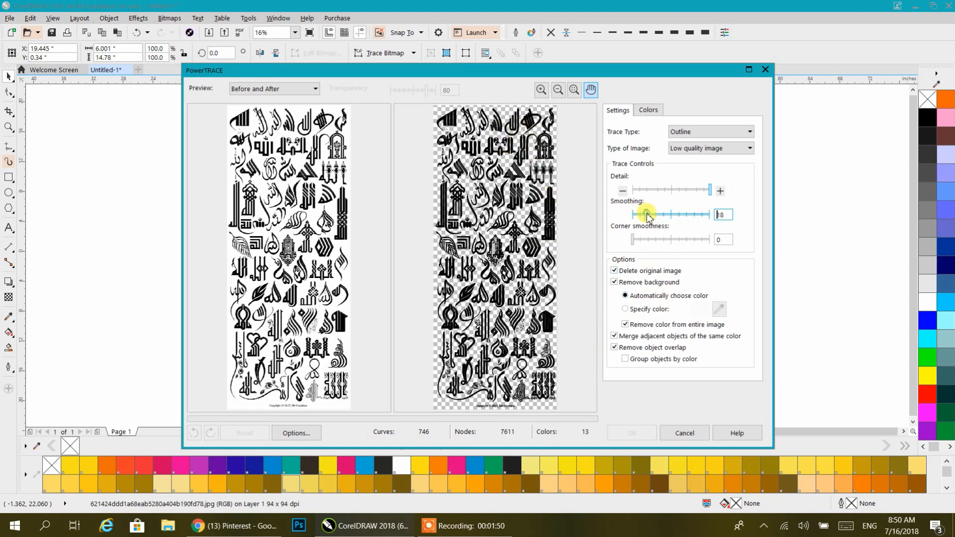
click(632, 433)
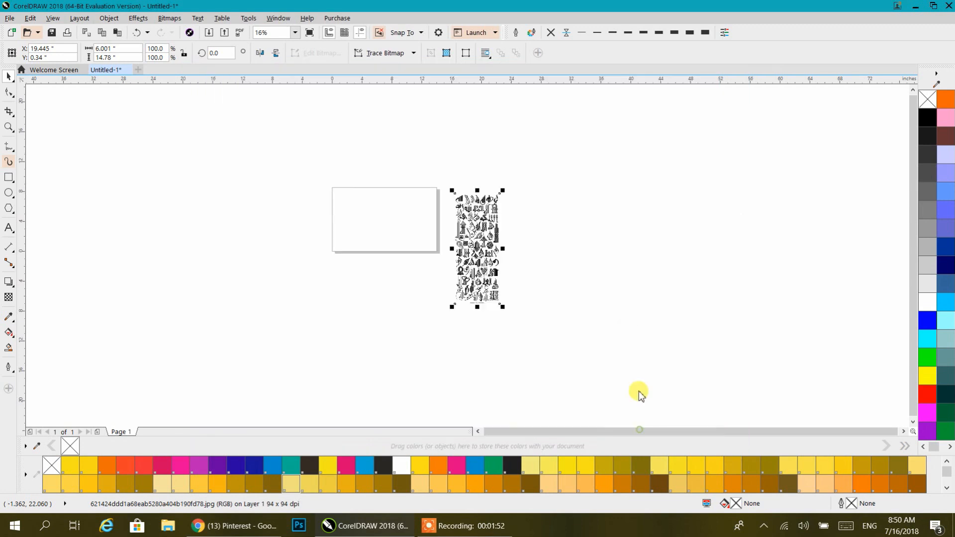
Move the traced calligraphy group farther from the page, to about X 31.98 and Y 2.5 inches, and ungroup it
scroll(490, 277, up, 3)
scroll(497, 271, up, 1)
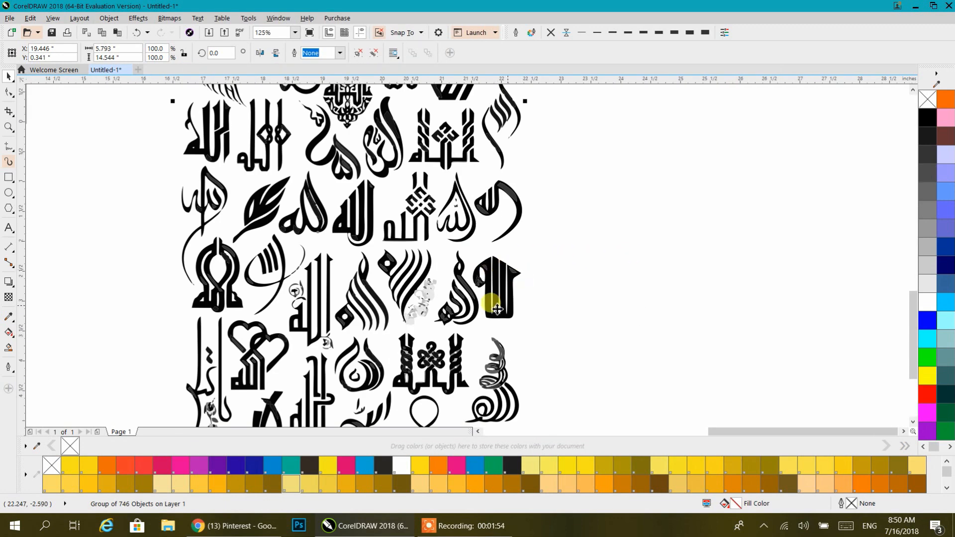
scroll(493, 276, down, 4)
drag(489, 269, 586, 227)
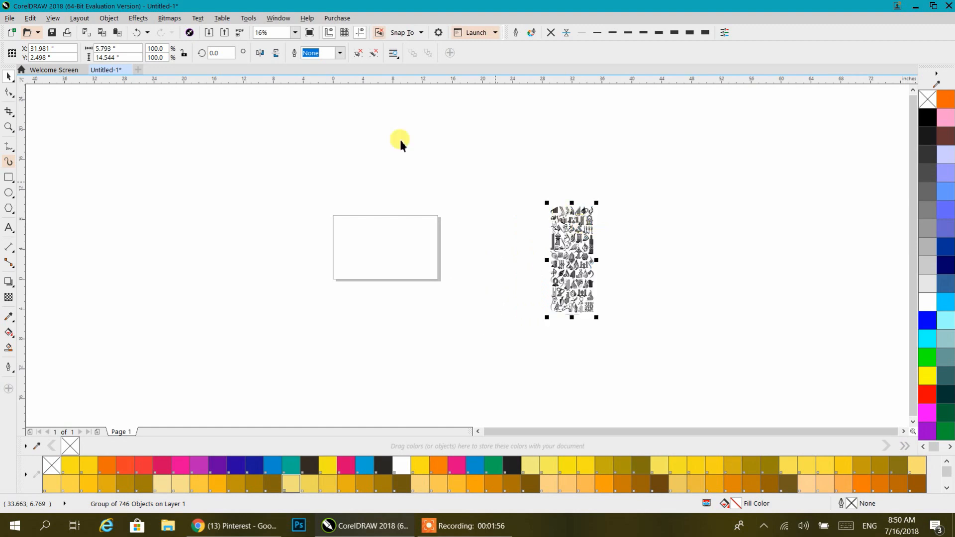
click(358, 55)
click(501, 192)
Examine the ungrouped traced shapes up close, selecting individual top-row glyphs and checking the edges and grey fragments
scroll(579, 207, up, 5)
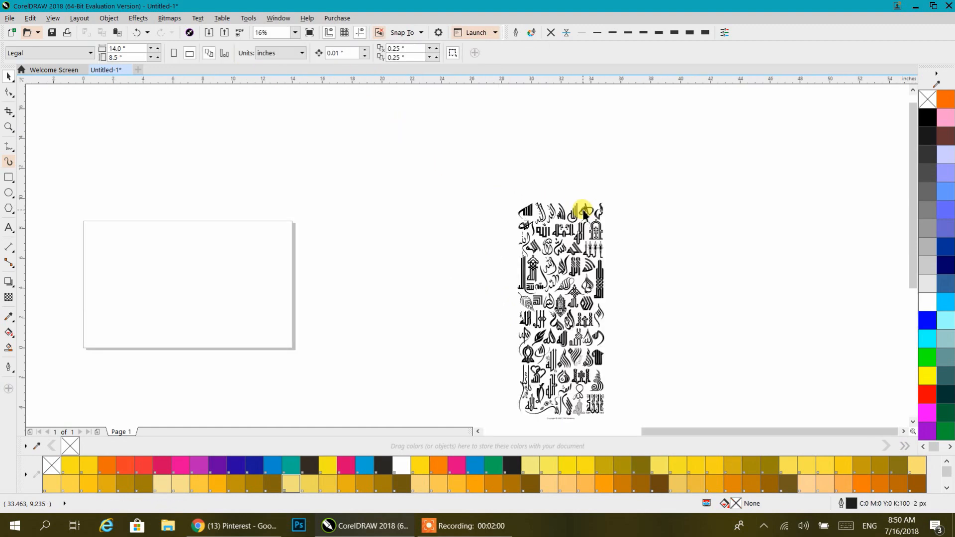
scroll(581, 208, up, 5)
click(518, 207)
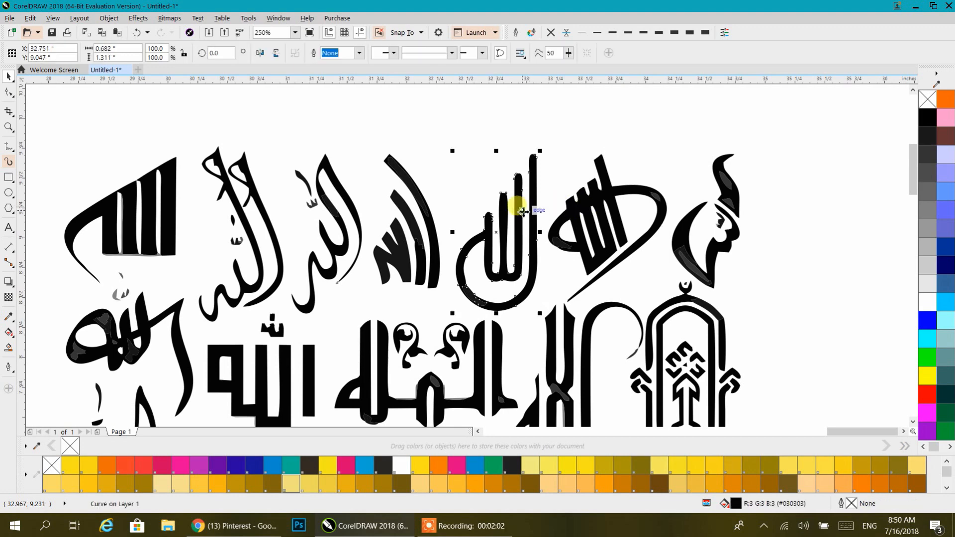
click(362, 216)
click(360, 212)
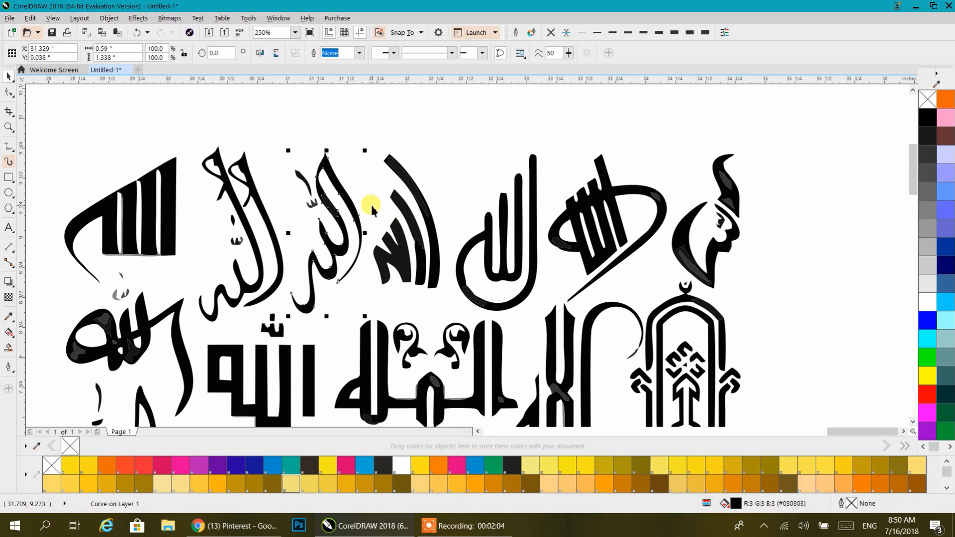
scroll(400, 241, down, 1)
drag(464, 341, 421, 228)
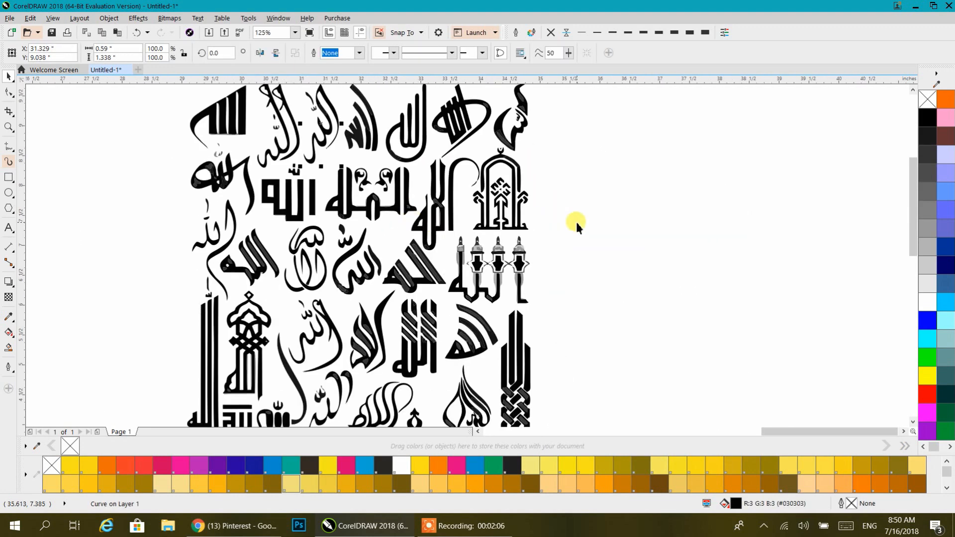
scroll(305, 169, up, 8)
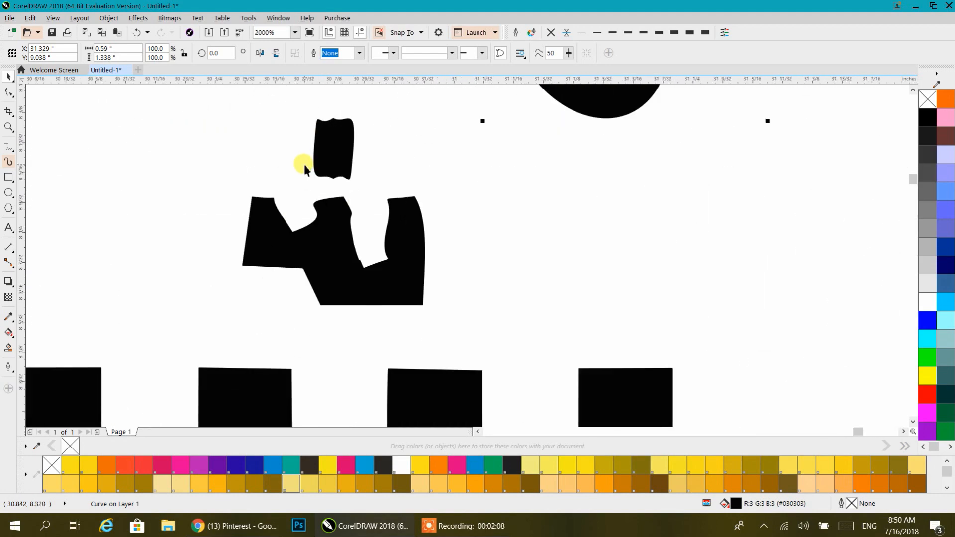
scroll(354, 184, down, 6)
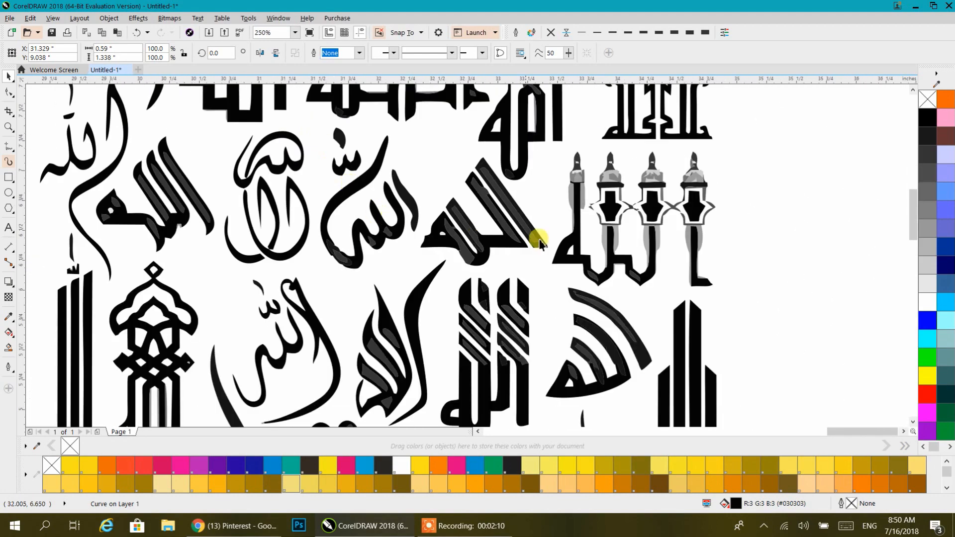
scroll(393, 236, up, 5)
scroll(386, 257, down, 3)
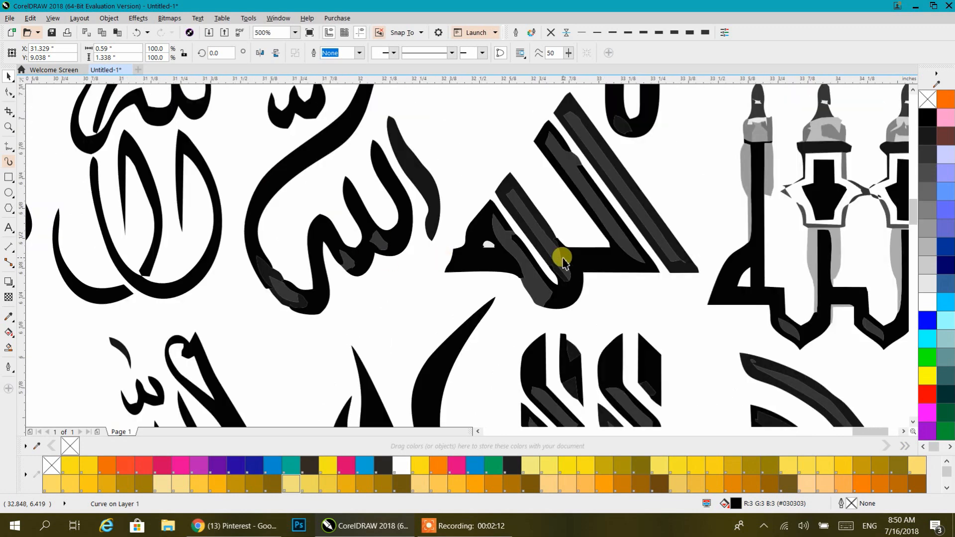
scroll(262, 299, down, 1)
scroll(426, 209, down, 3)
drag(432, 251, 493, 189)
click(734, 232)
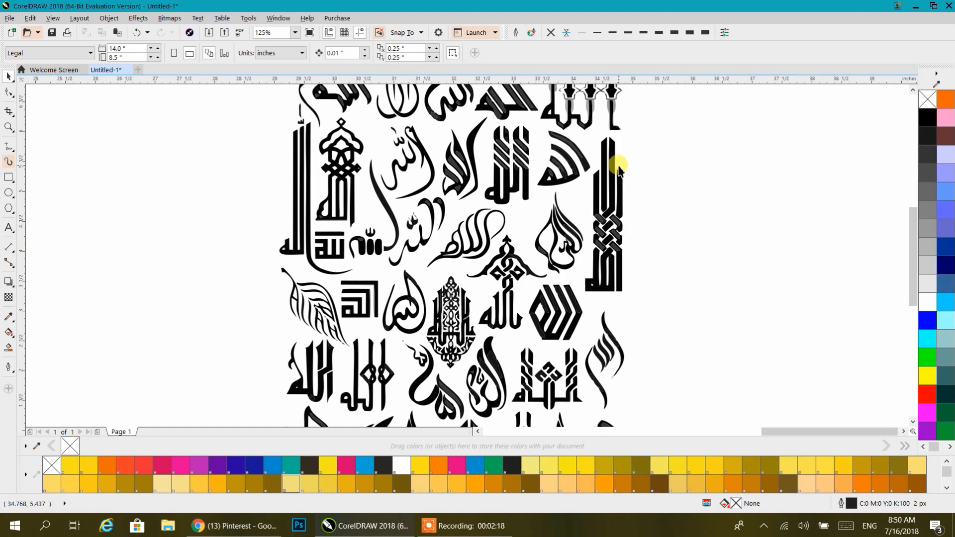
Minimize CorelDRAW, launch Vector Magic from the desktop and move its window to the middle of the screen
click(919, 7)
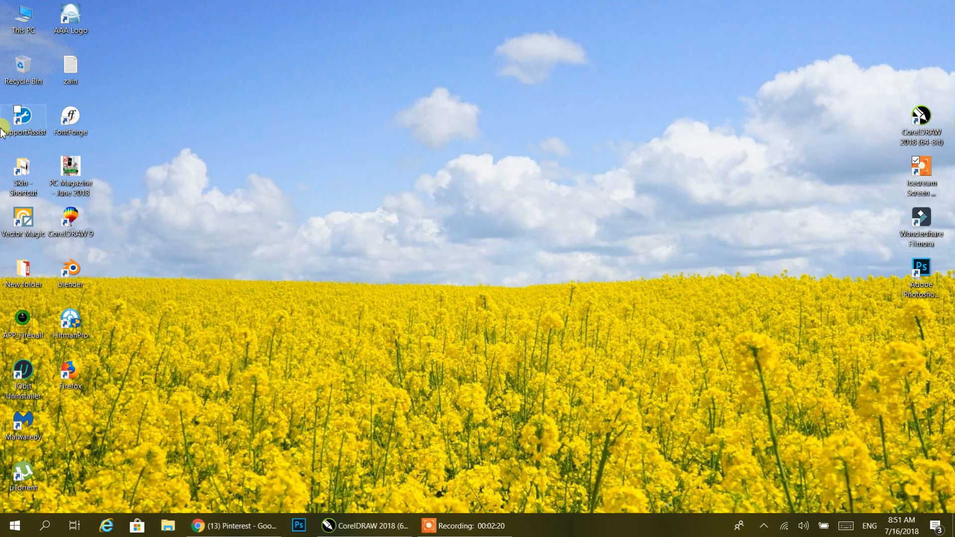
double_click(22, 219)
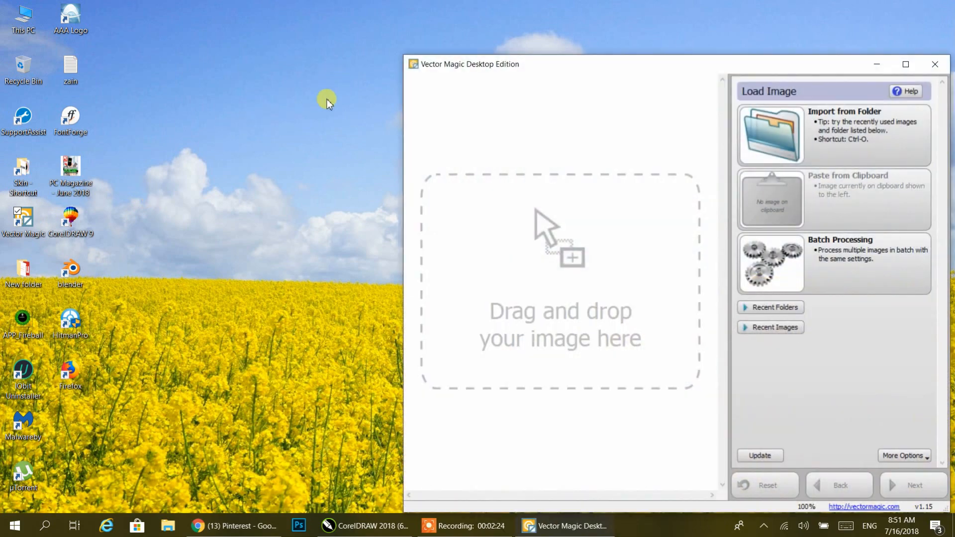
drag(458, 68, 234, 27)
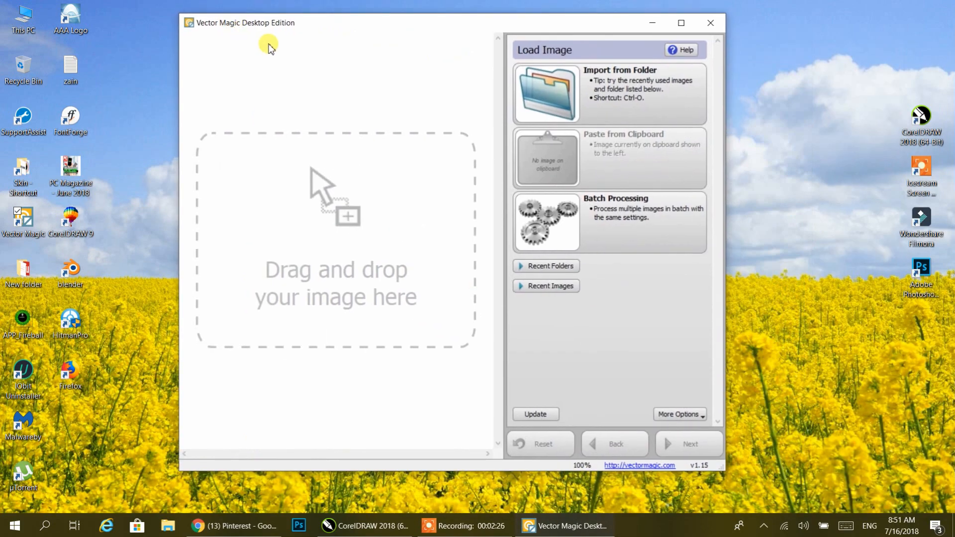
Import the calligraphy image 621424ddd1a68eab5280a404b190fd78.jpg from the Soft (D:) drive into Vector Magic and start Fully Automatic vectorization
click(626, 88)
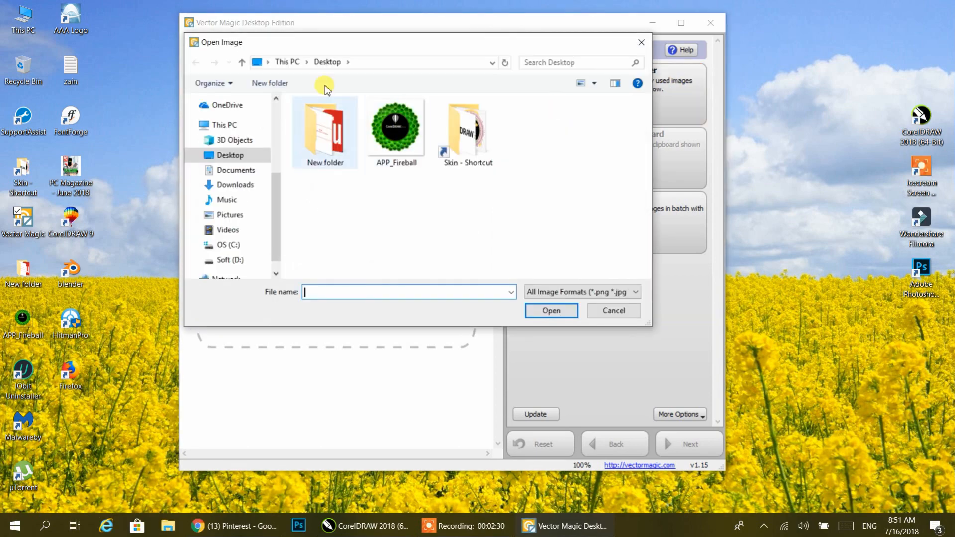
click(287, 61)
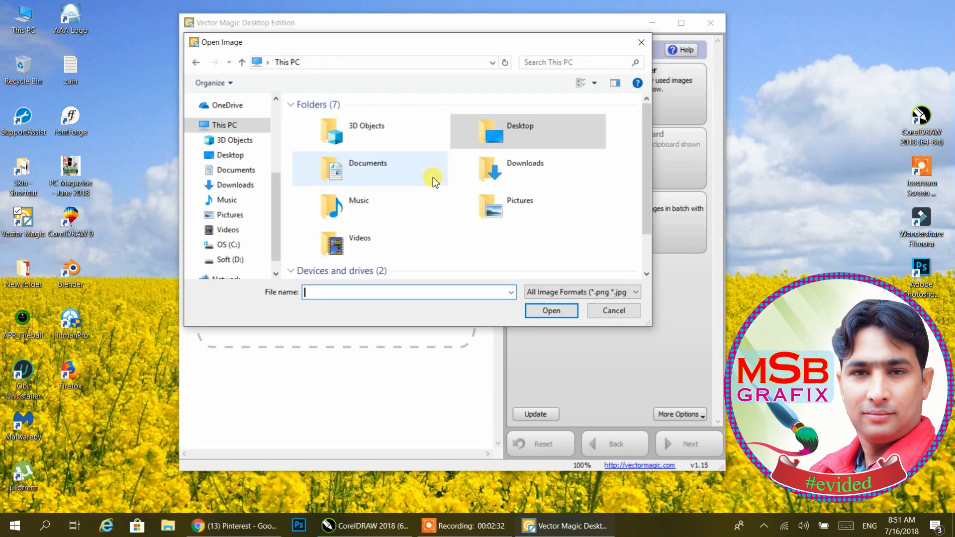
click(293, 105)
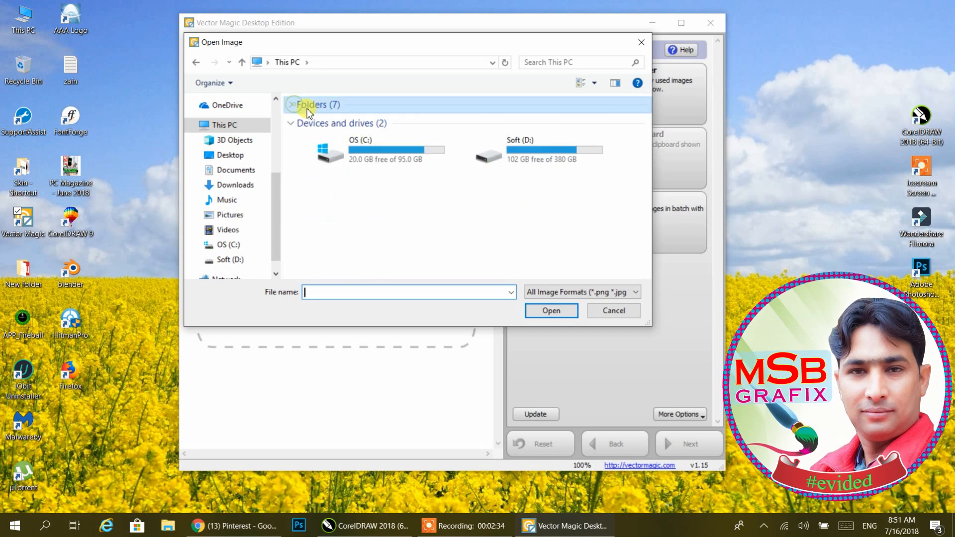
double_click(559, 162)
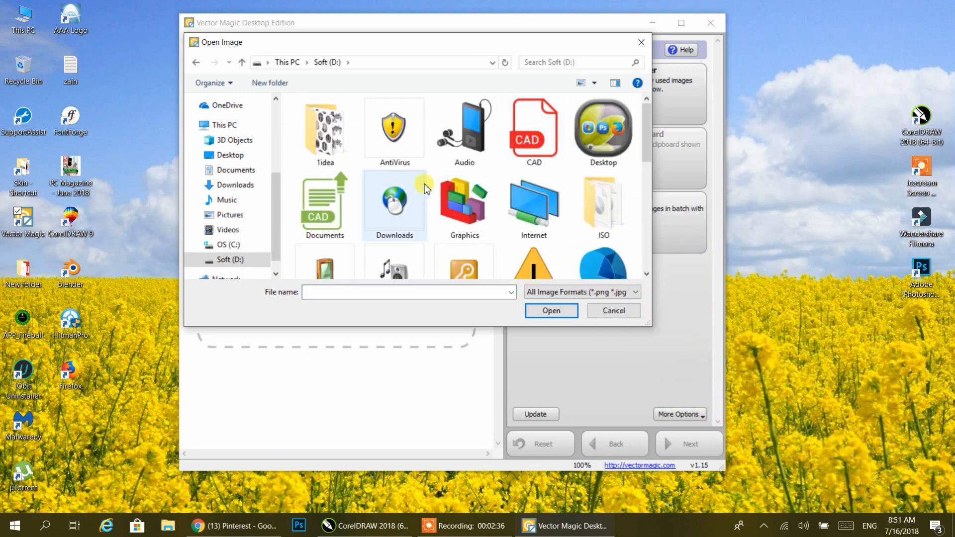
scroll(425, 184, down, 5)
scroll(425, 183, down, 3)
double_click(343, 155)
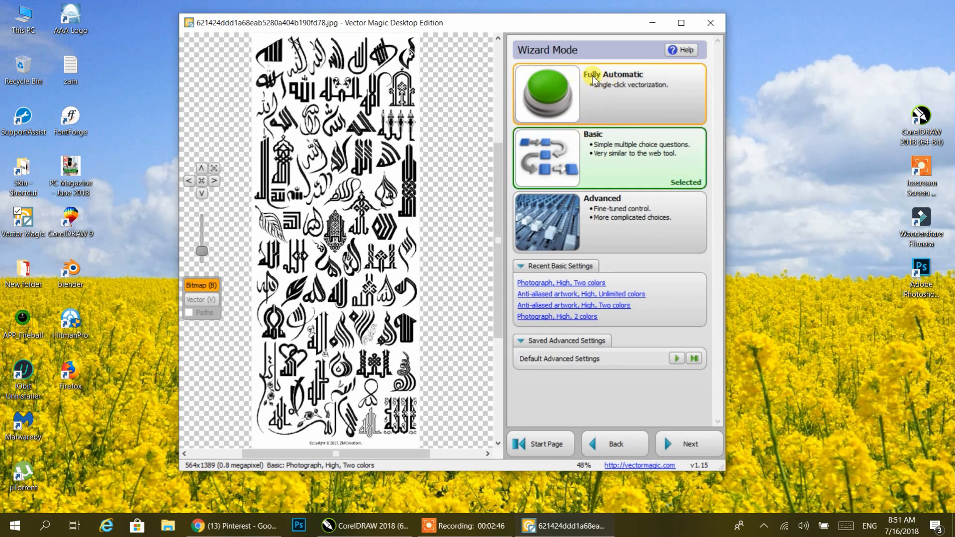
click(612, 80)
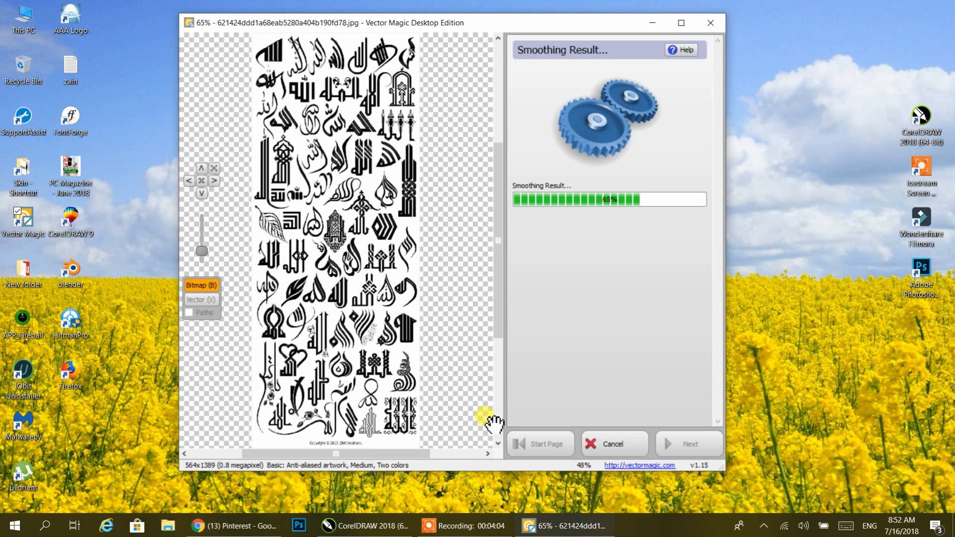
Switch back to CorelDRAW and examine the traced calligraphy from the copyright line up to the top row
click(358, 526)
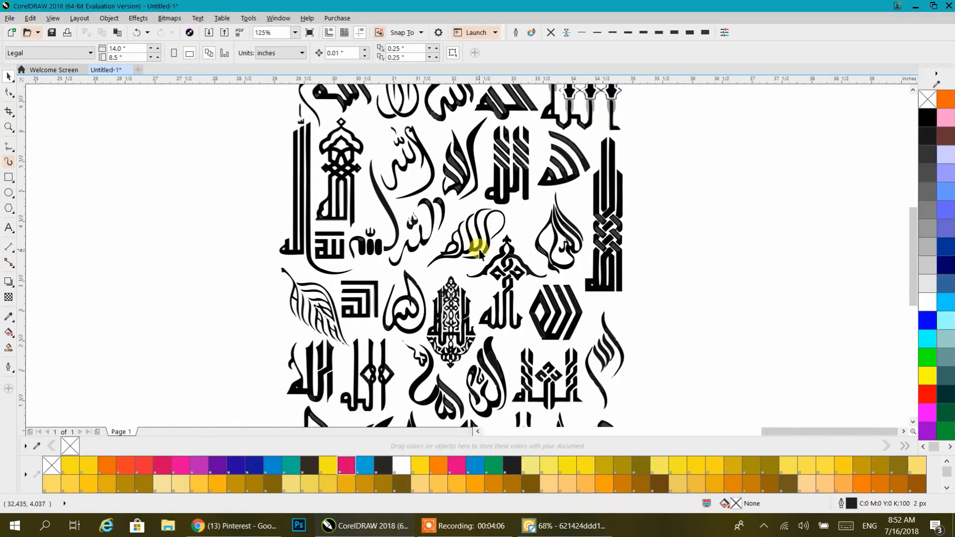
drag(405, 330, 373, 260)
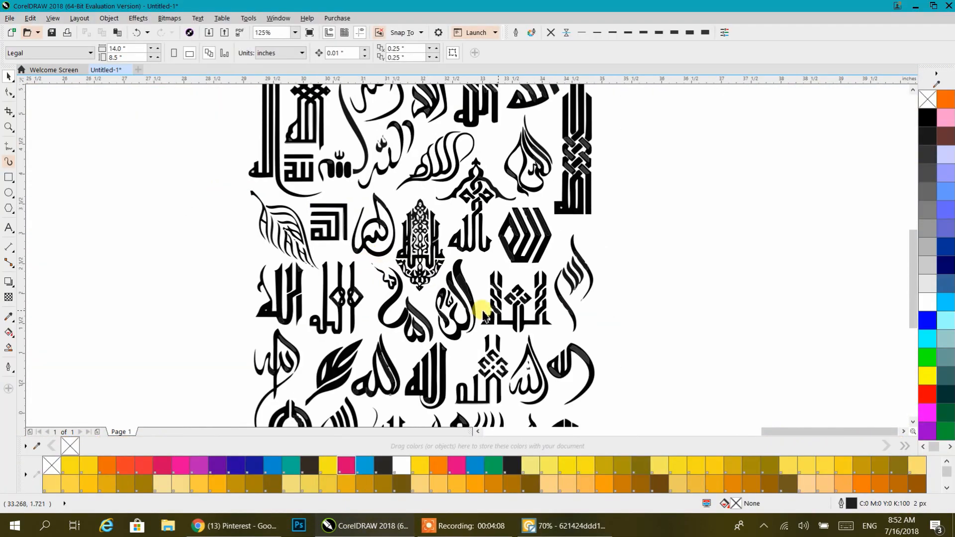
scroll(427, 319, down, 5)
scroll(397, 304, up, 4)
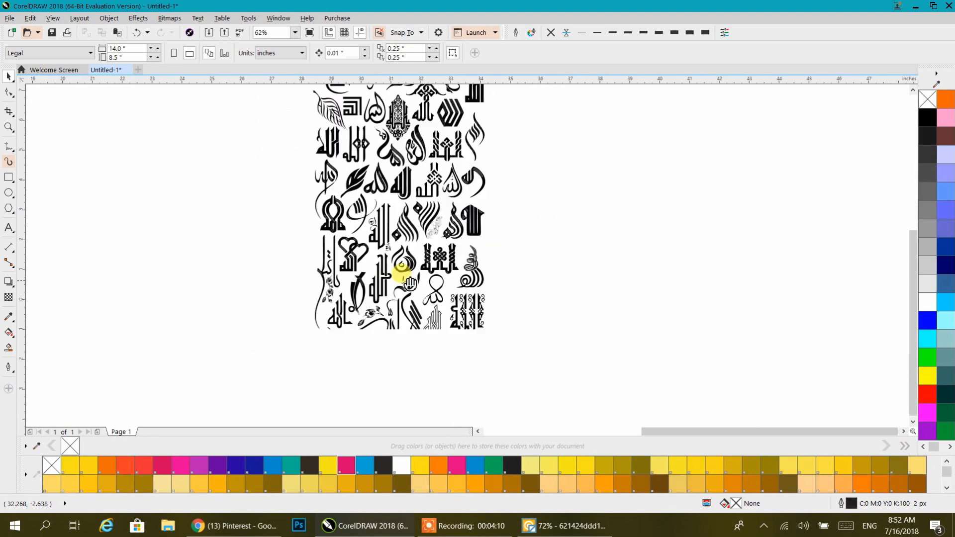
scroll(410, 352, up, 2)
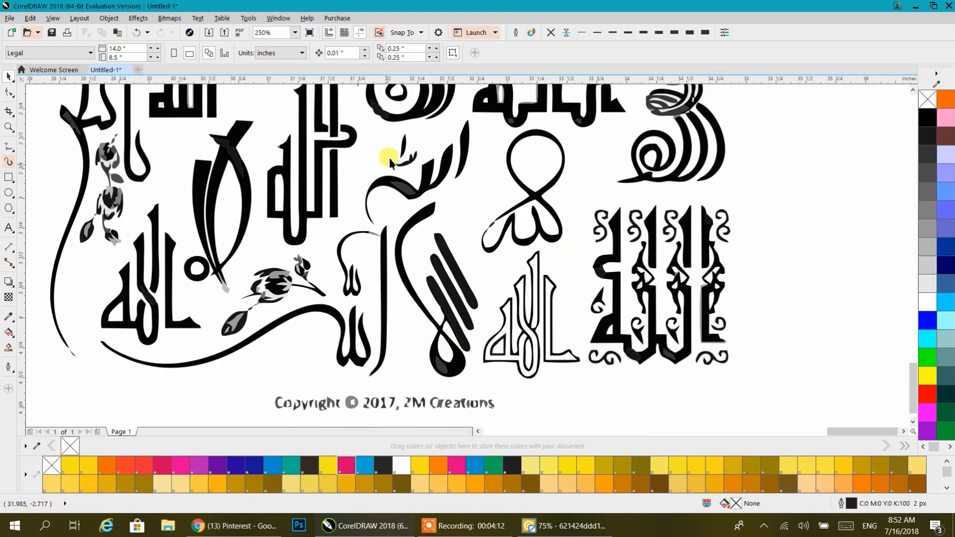
scroll(385, 157, up, 4)
scroll(413, 207, down, 3)
scroll(428, 224, up, 1)
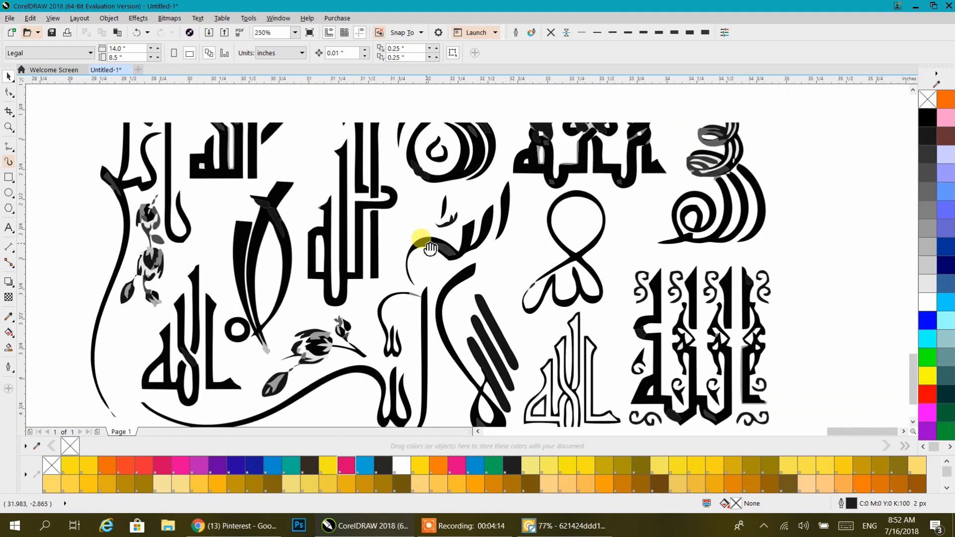
scroll(473, 214, down, 2)
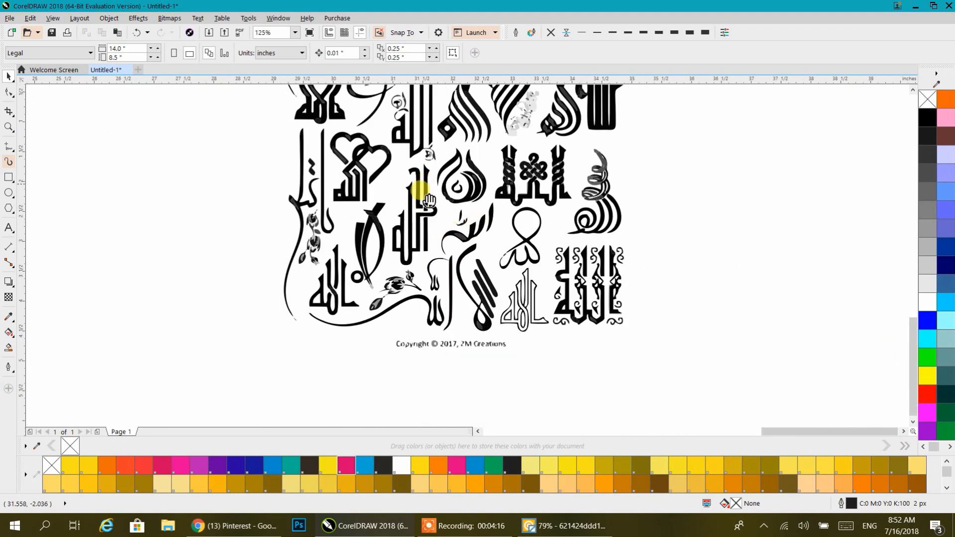
scroll(376, 339, up, 1)
scroll(376, 339, up, 3)
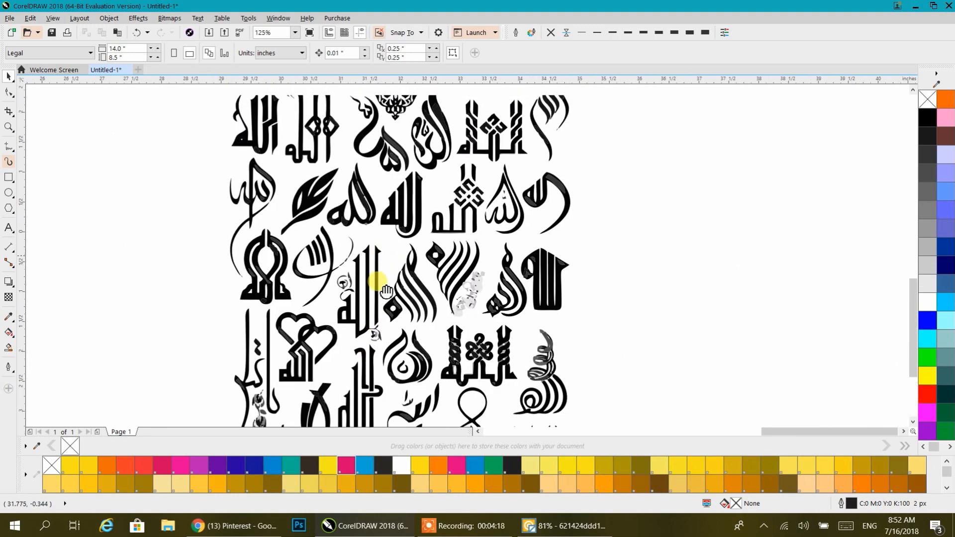
scroll(380, 232, up, 3)
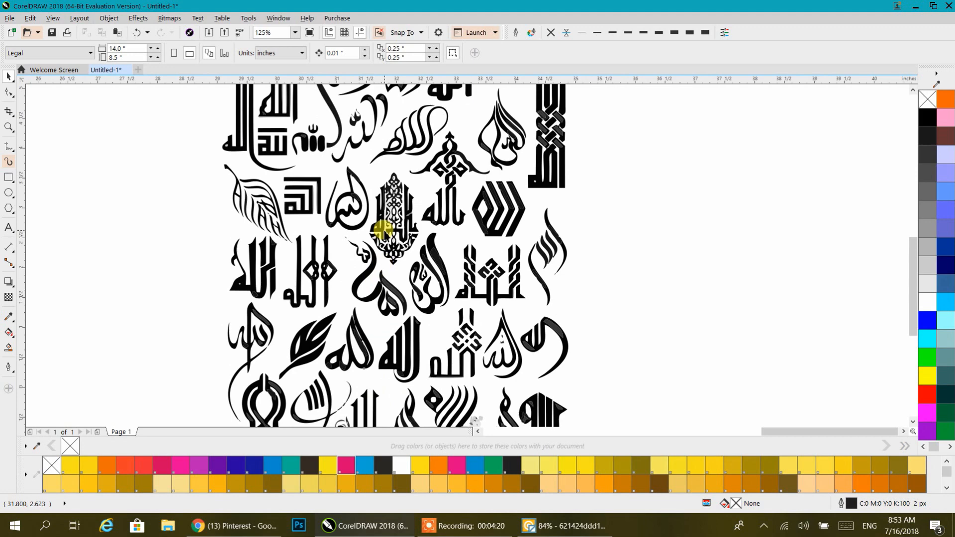
scroll(391, 239, up, 6)
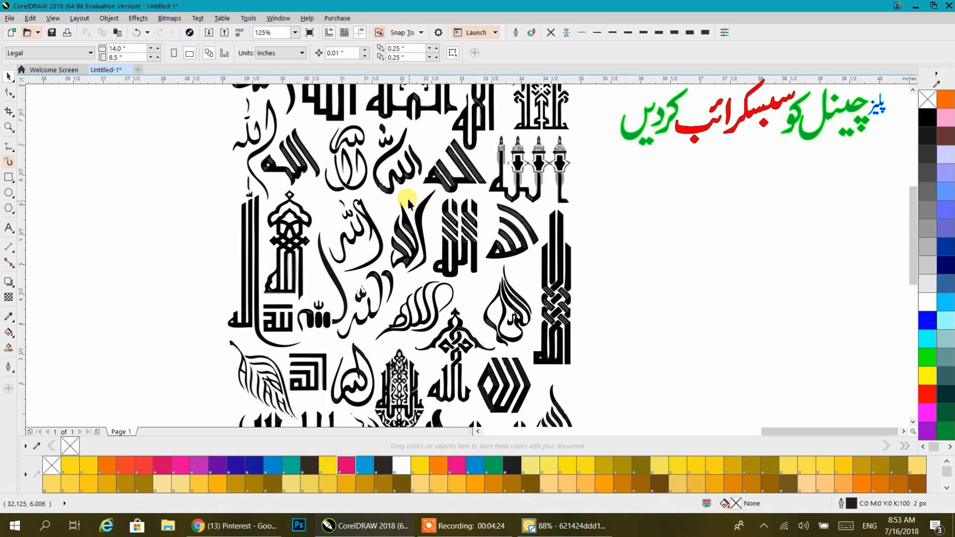
scroll(406, 219, up, 4)
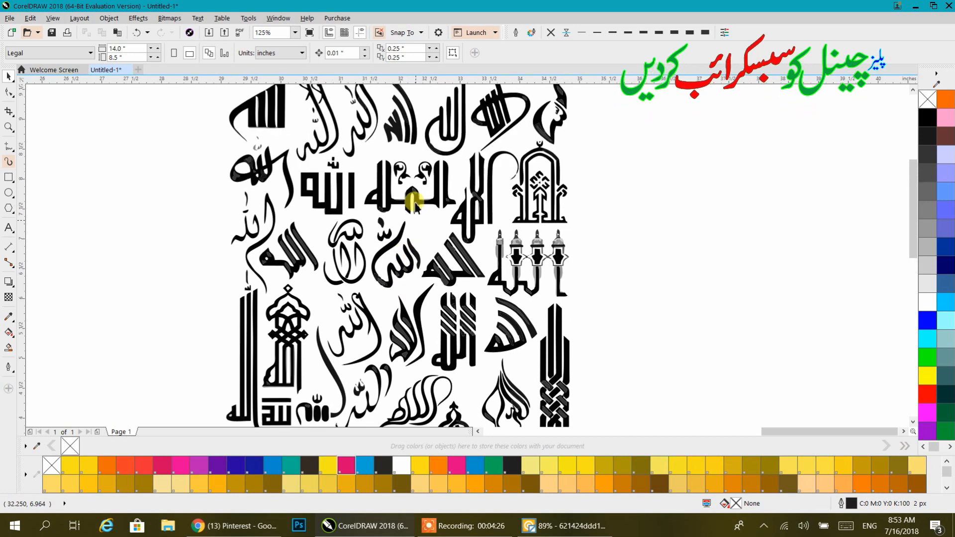
drag(404, 171, 419, 192)
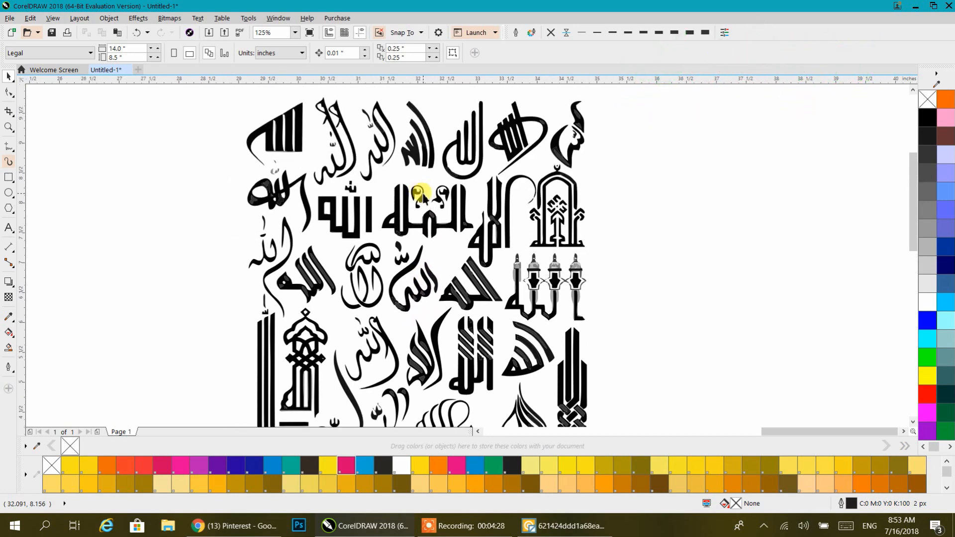
click(657, 184)
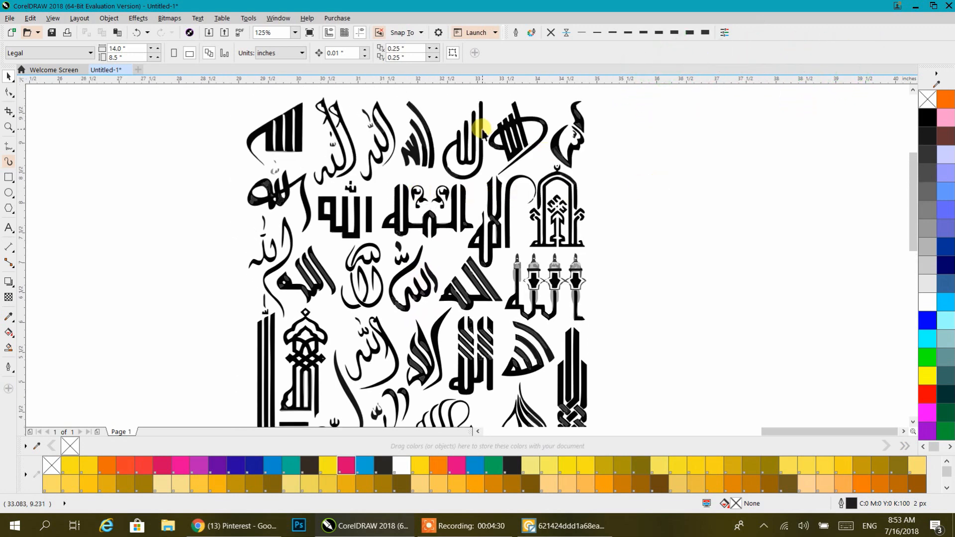
drag(482, 135, 183, 160)
drag(217, 226, 543, 255)
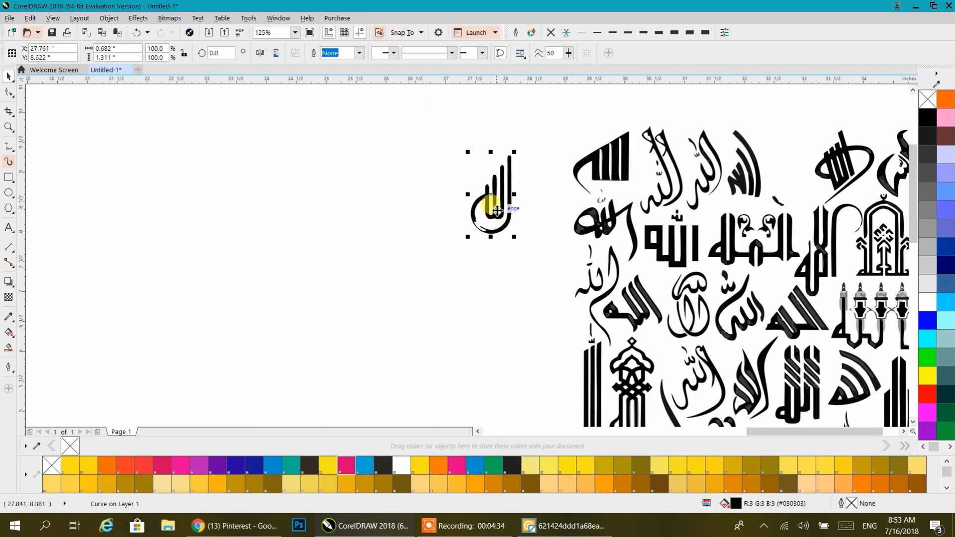
key(ctrl+z)
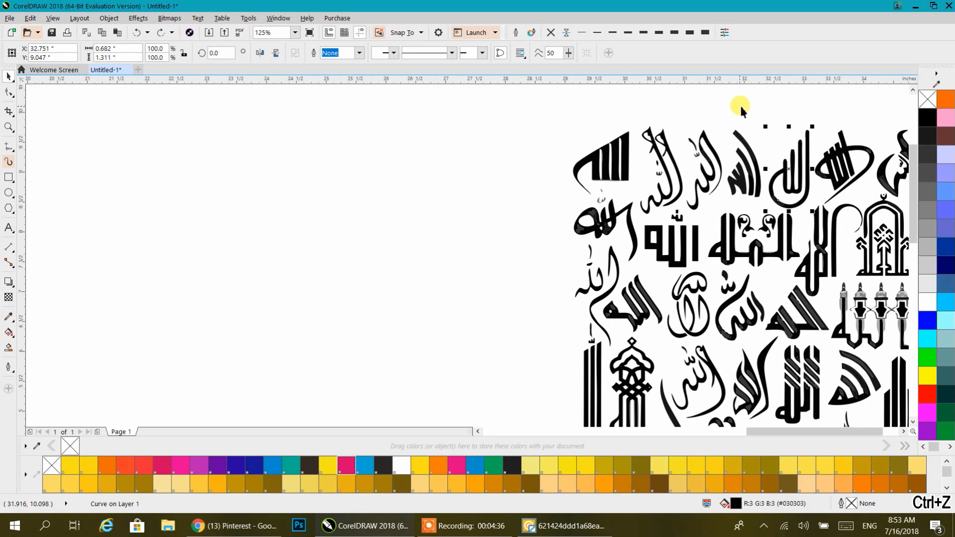
Select both pieces of the hand-shaped top-row glyph, place them beside the sheet at about 1.97 by 3.79 inches, and weld them
click(758, 117)
drag(765, 121, 596, 299)
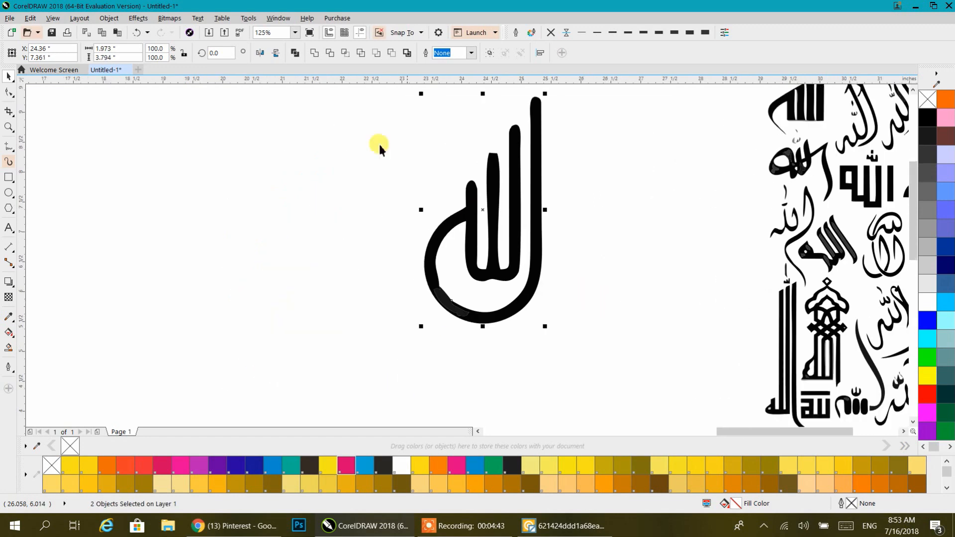
click(315, 53)
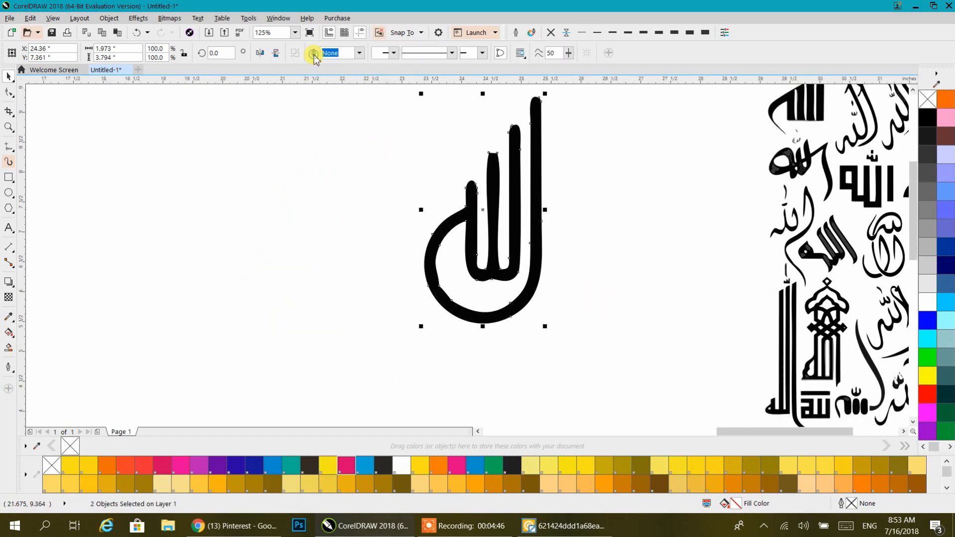
Move the welded hand-shaped glyph farther from the sheet, and replace the sharp corner node on its bowl's inner edge with a node higher up
click(327, 175)
drag(478, 319, 407, 343)
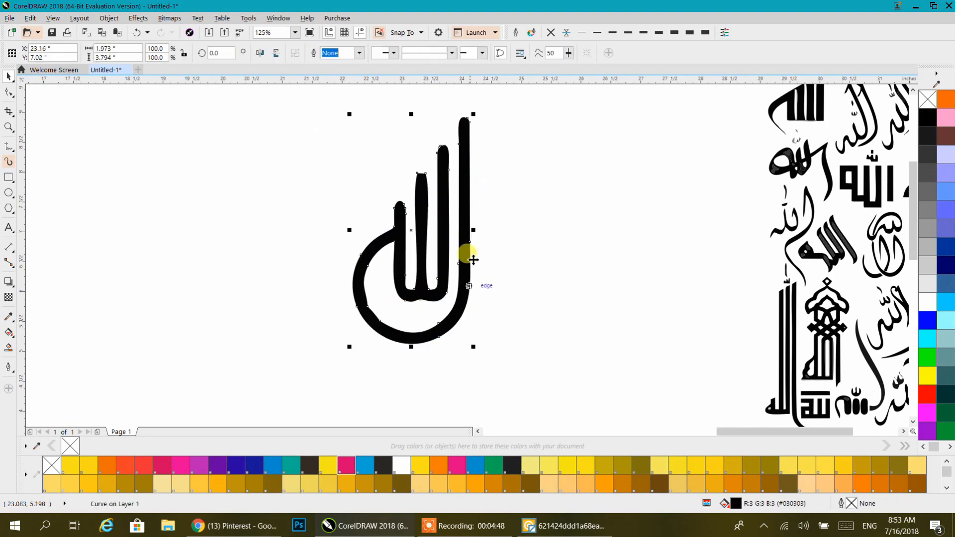
scroll(374, 330, up, 2)
scroll(374, 329, up, 3)
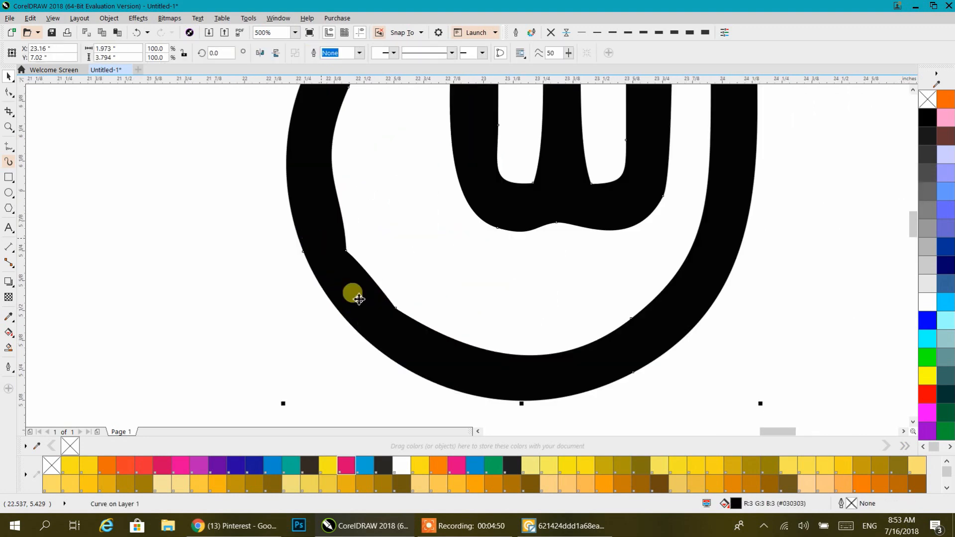
click(7, 93)
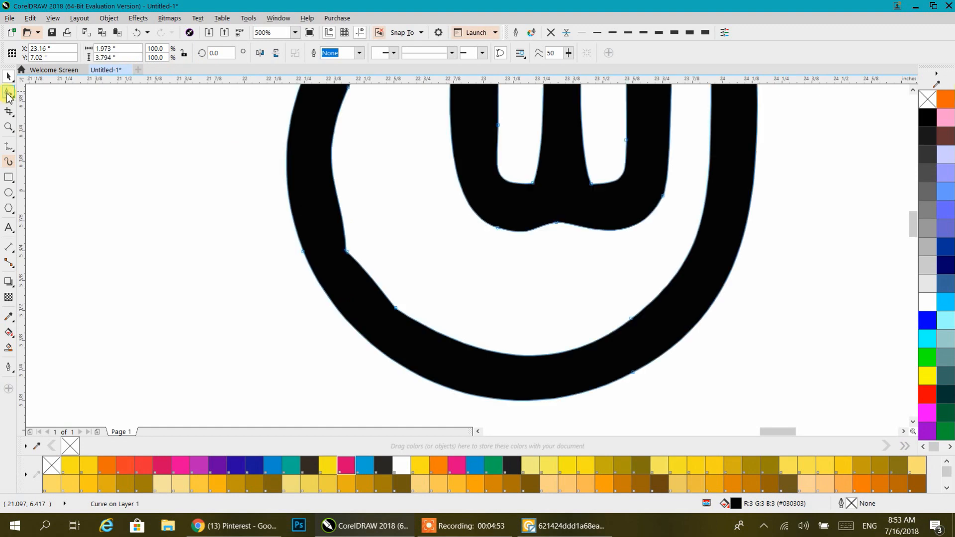
double_click(334, 184)
double_click(347, 251)
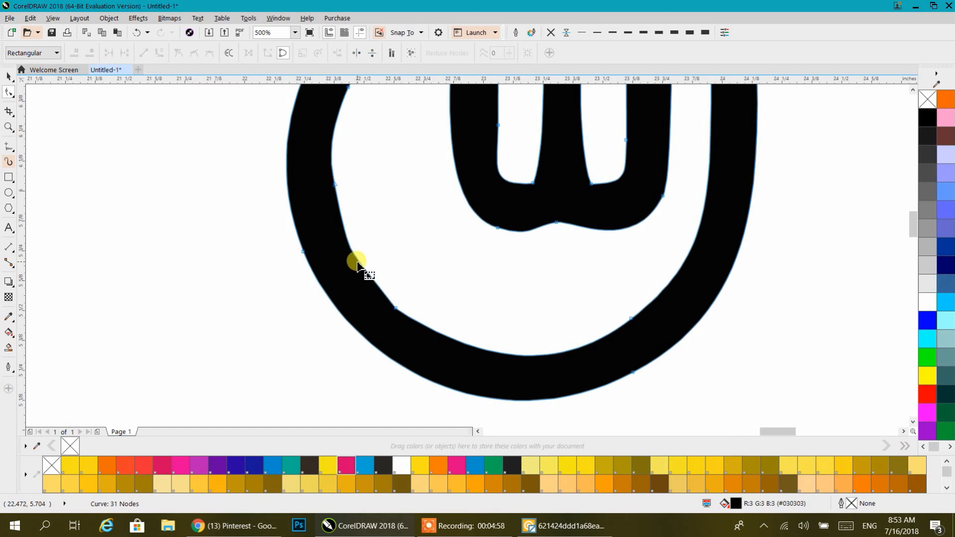
Smooth the bowl's inner lower-left edge by adding nodes on either side of the remaining bump and deleting the uneven ones
double_click(359, 261)
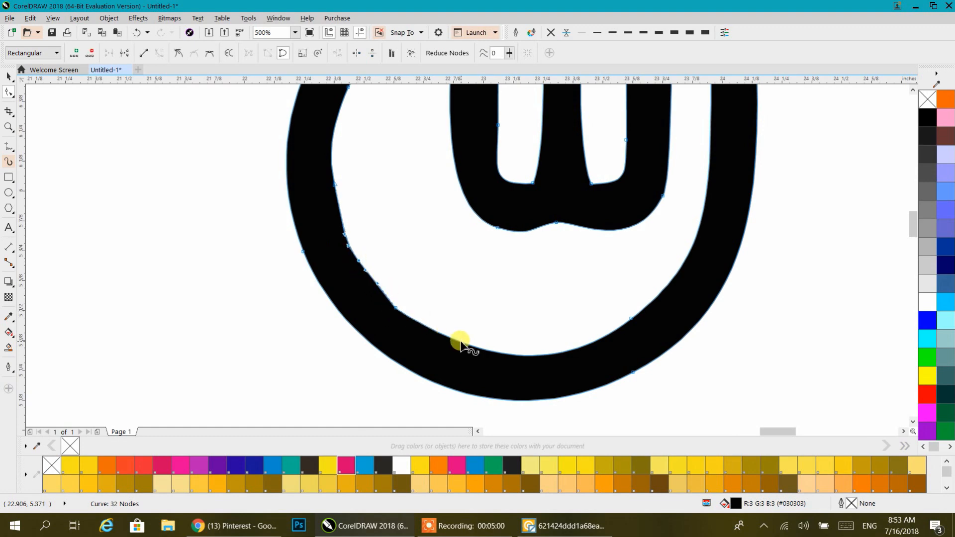
click(464, 342)
double_click(463, 342)
double_click(395, 308)
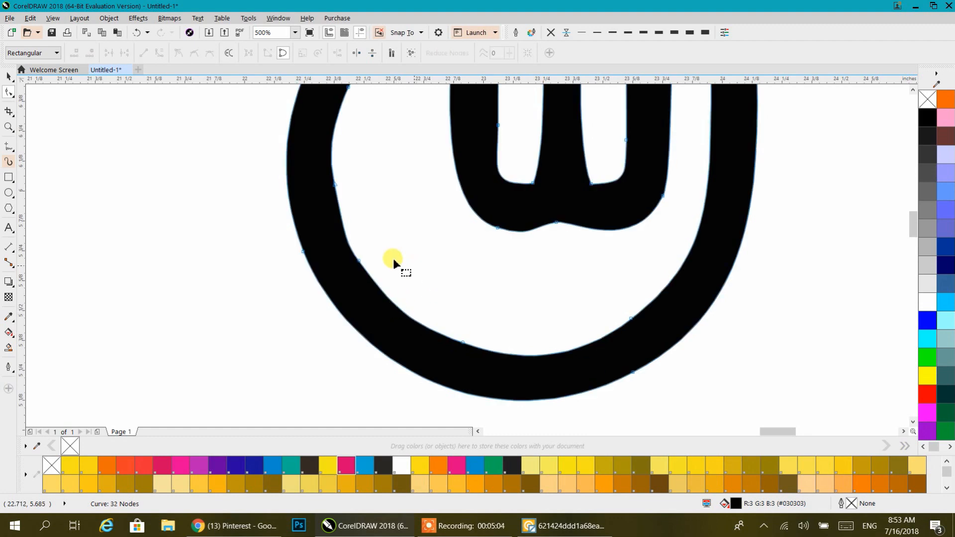
scroll(376, 201, down, 3)
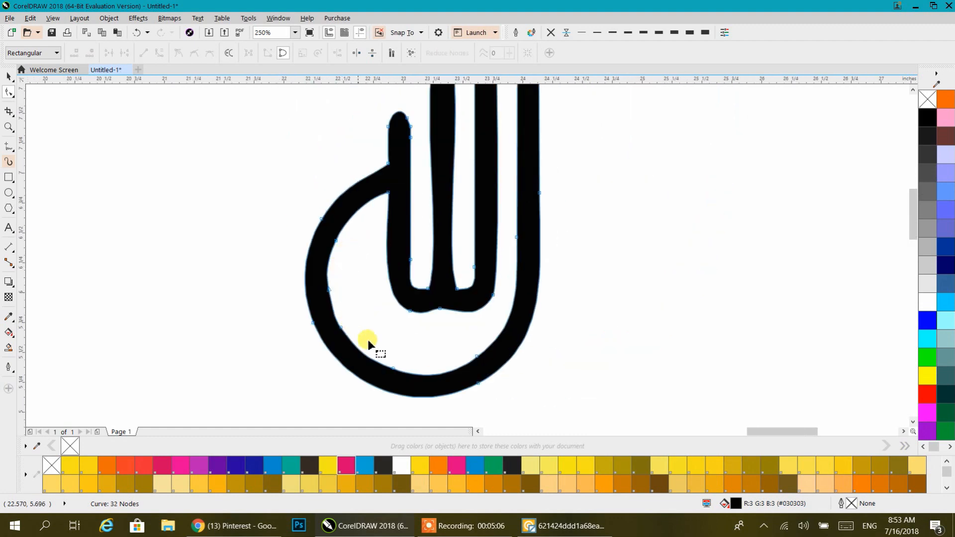
double_click(328, 290)
Round the flat tip of the second-shortest vertical stroke by converting its end segment to a curve and bowing it upward
drag(396, 264, 337, 370)
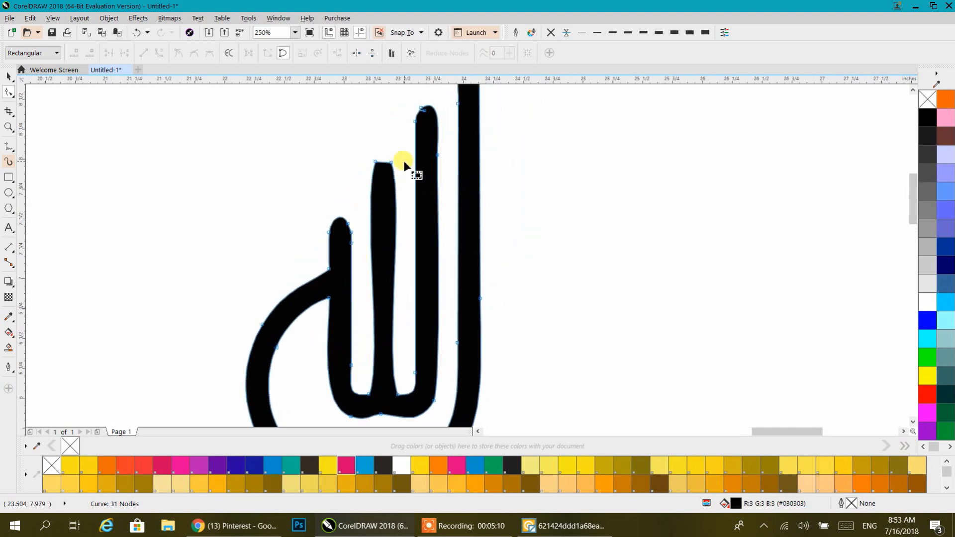
drag(404, 164, 374, 228)
scroll(374, 228, up, 3)
mouse_move(298, 232)
mouse_down()
mouse_move(294, 216)
mouse_move(299, 229)
mouse_up()
drag(256, 208, 335, 259)
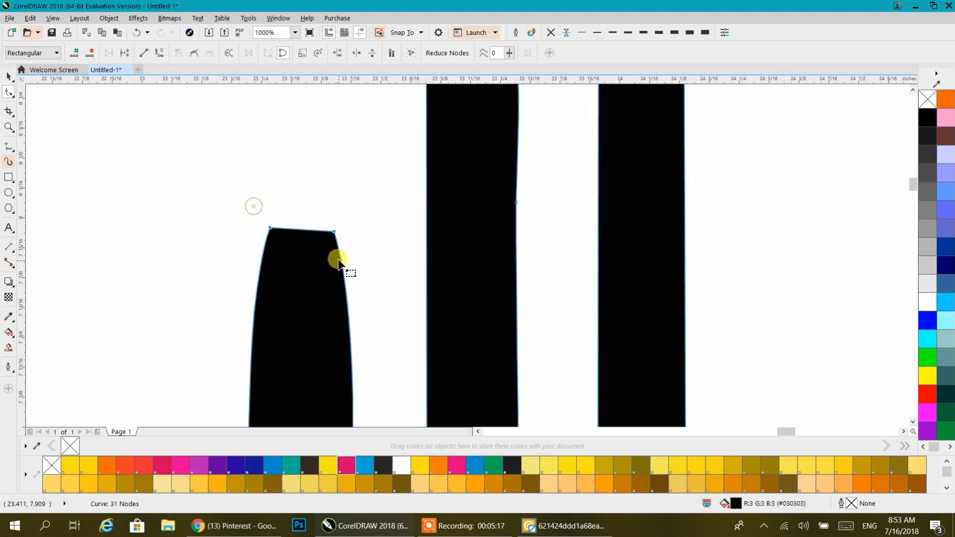
click(160, 53)
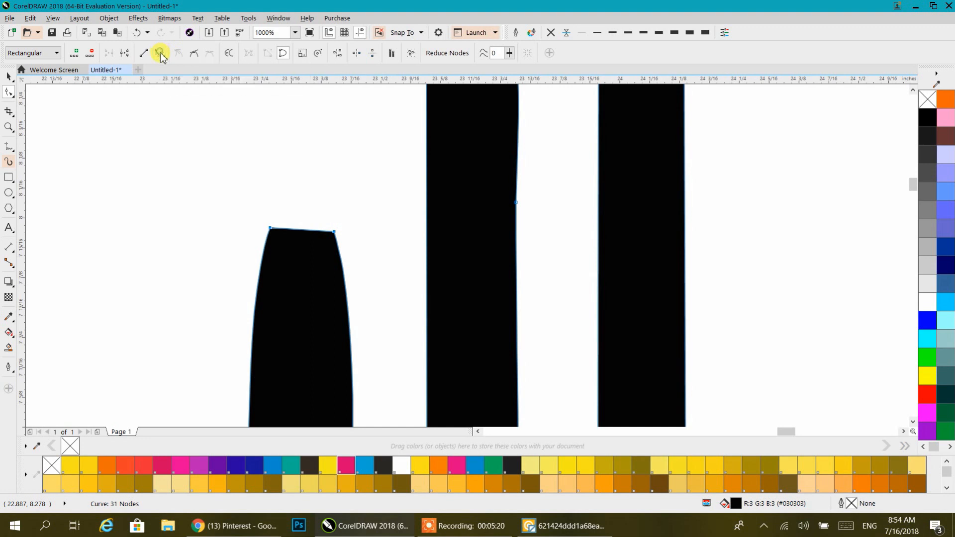
click(304, 212)
drag(300, 231, 301, 211)
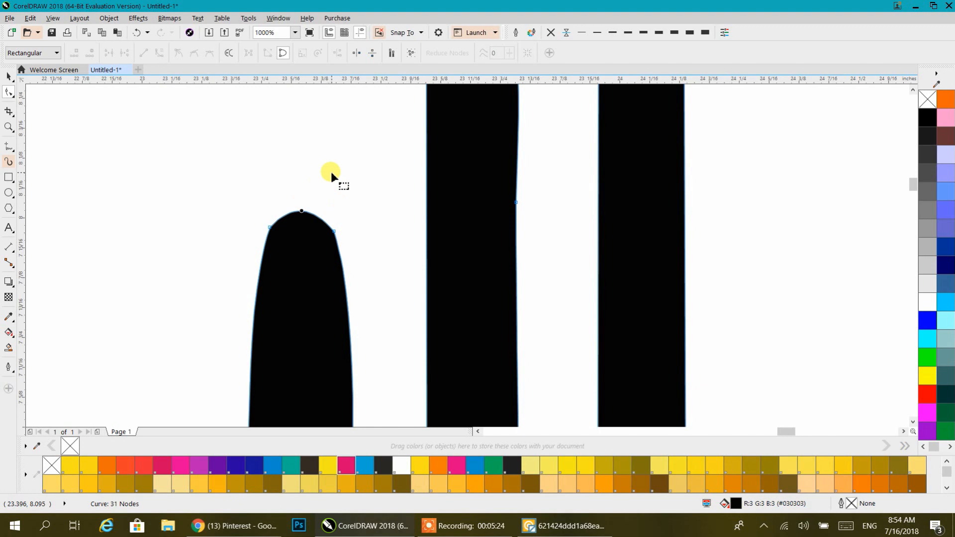
scroll(331, 172, down, 5)
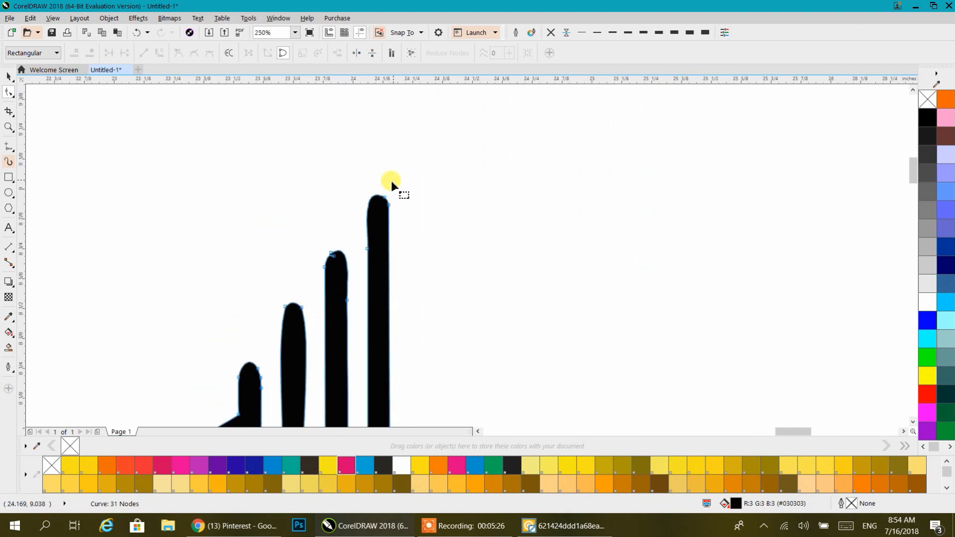
scroll(392, 185, up, 5)
click(369, 224)
key(Delete)
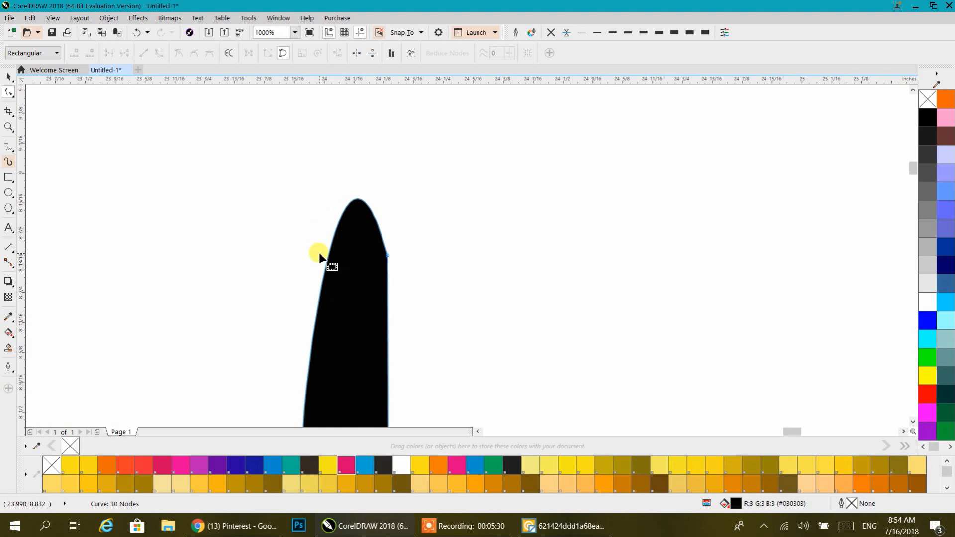
key(ctrl+z)
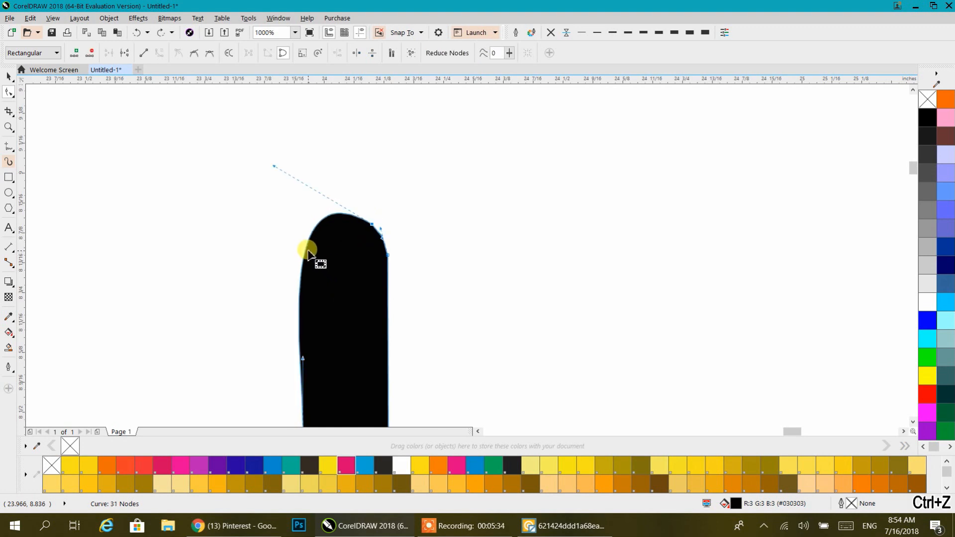
Round the tallest stroke's tip evenly by adding a node on its left side, deleting the uneven right-hand node and straightening the curve handles
double_click(307, 244)
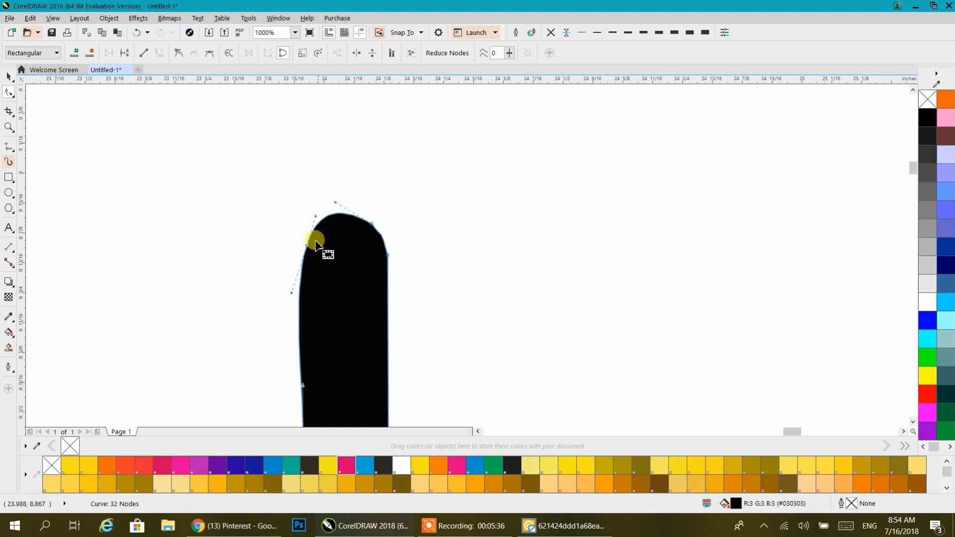
drag(290, 297, 307, 302)
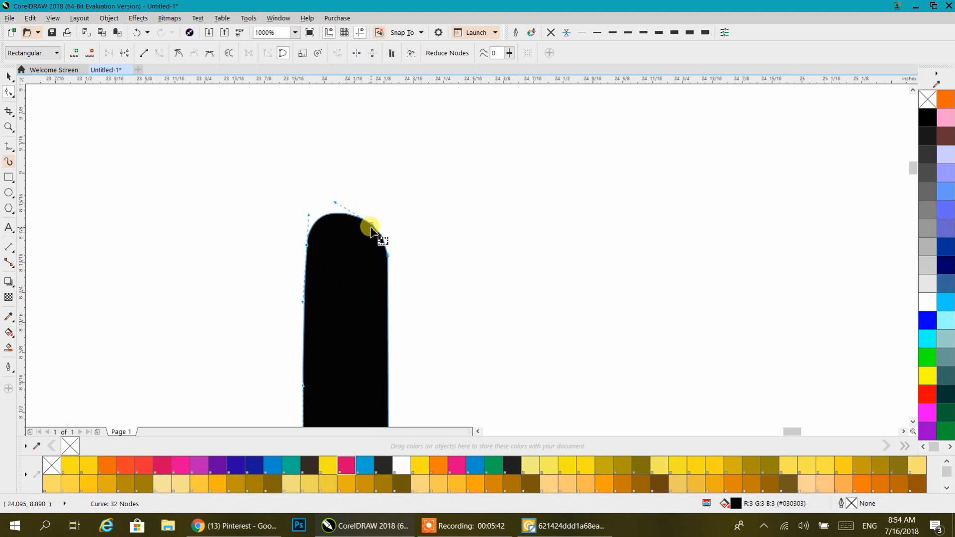
double_click(370, 226)
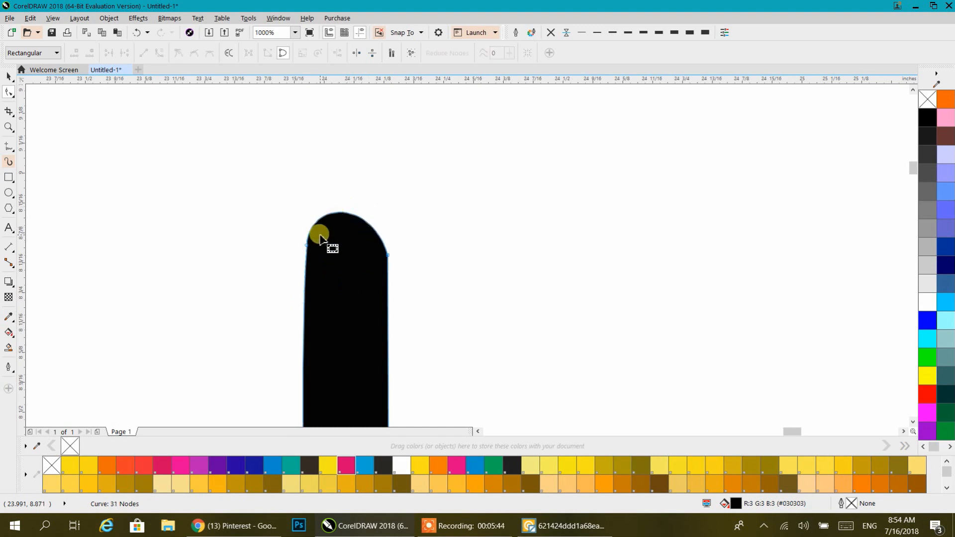
click(307, 247)
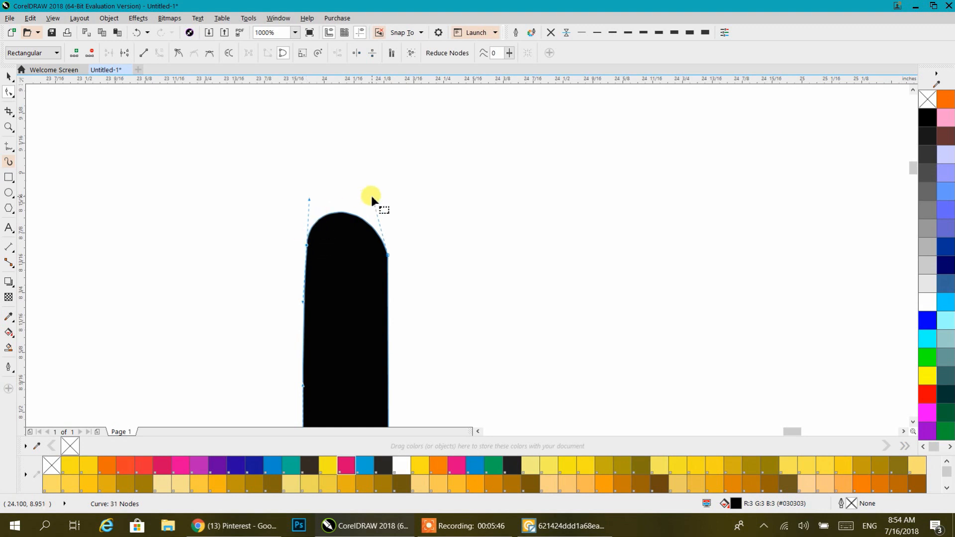
drag(375, 201, 389, 198)
Add a node on the left edge of the shortest vertical stroke below where the bowl joins, and deselect the glyph
scroll(379, 195, down, 6)
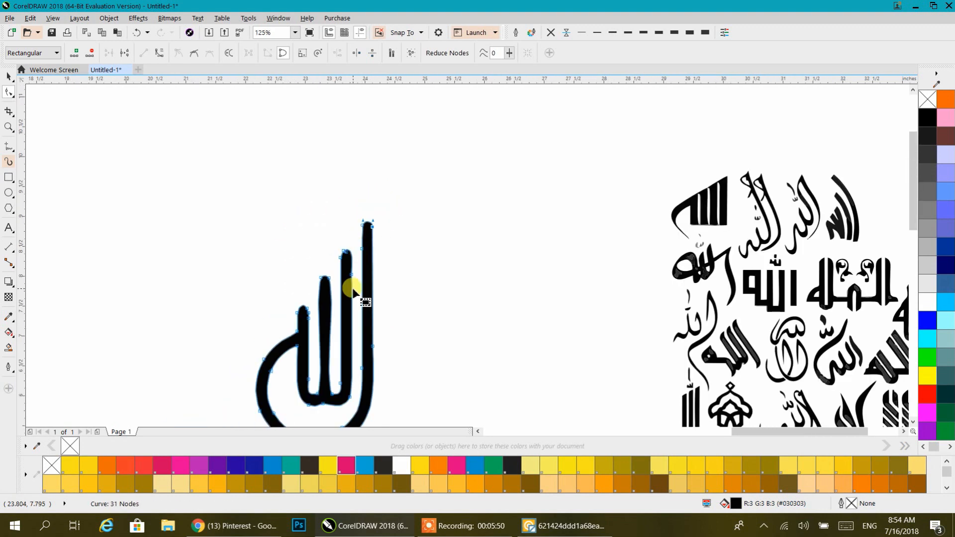
scroll(333, 297, up, 5)
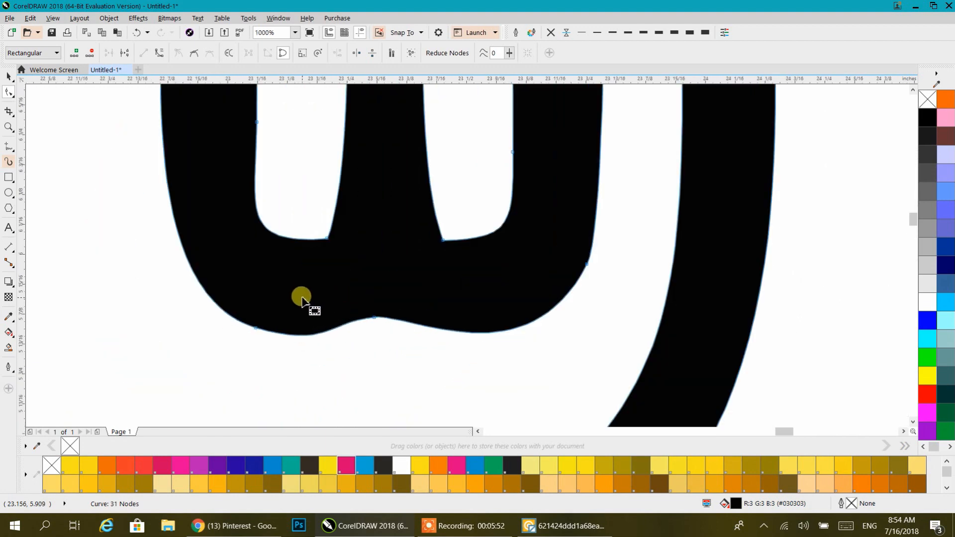
scroll(301, 295, down, 3)
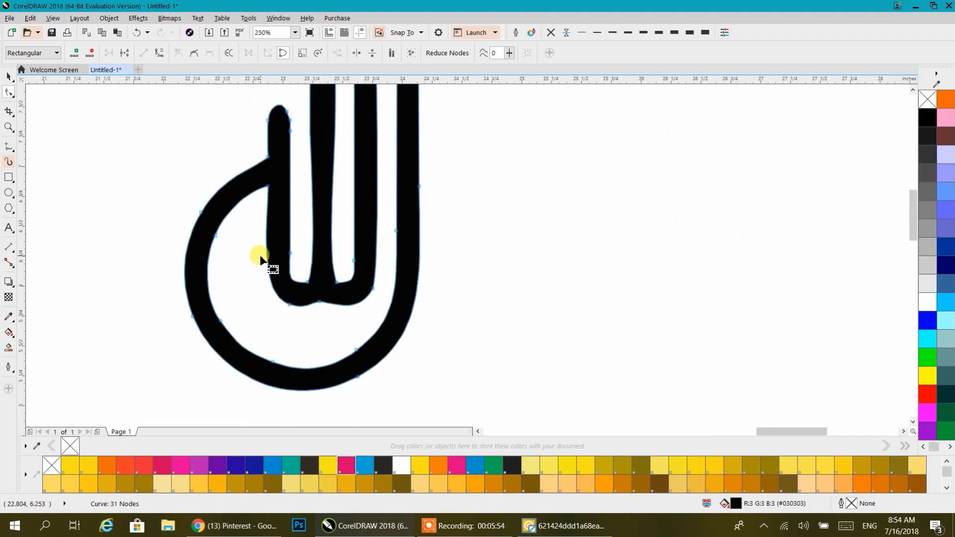
click(266, 259)
double_click(266, 259)
click(14, 82)
click(85, 145)
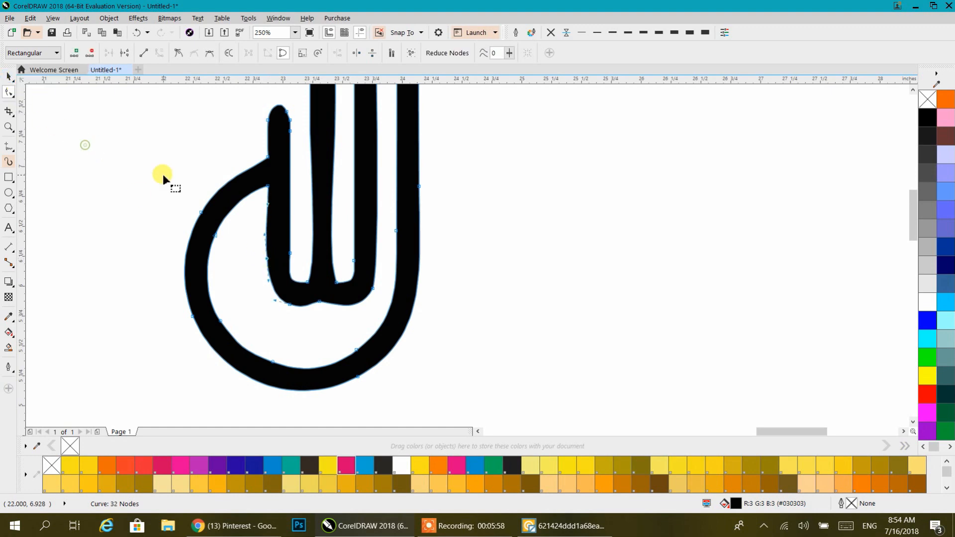
click(7, 79)
click(107, 158)
Switch to Vector Magic, minimize CorelDRAW behind it, and reprocess the calligraphy vectorization at High detail level
scroll(362, 246, down, 4)
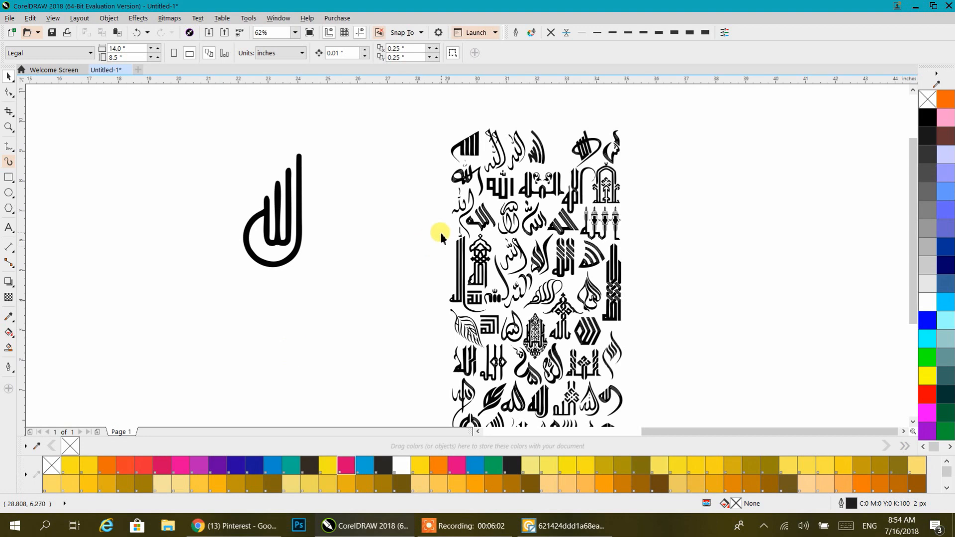
drag(492, 237, 457, 191)
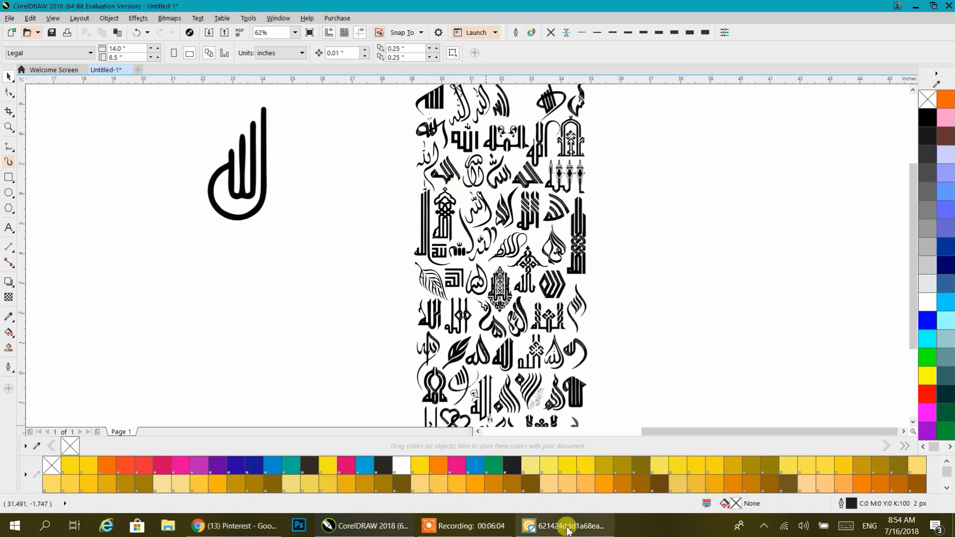
click(576, 527)
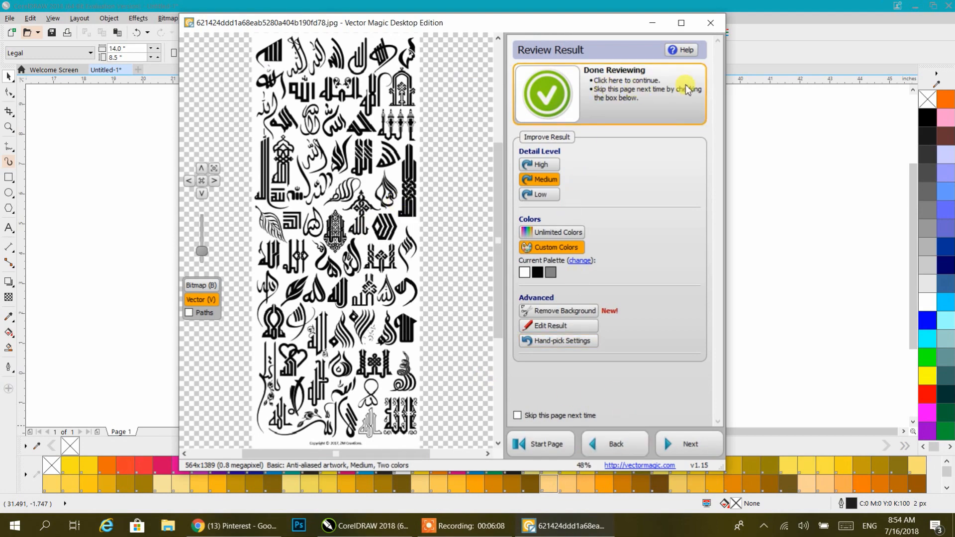
click(915, 6)
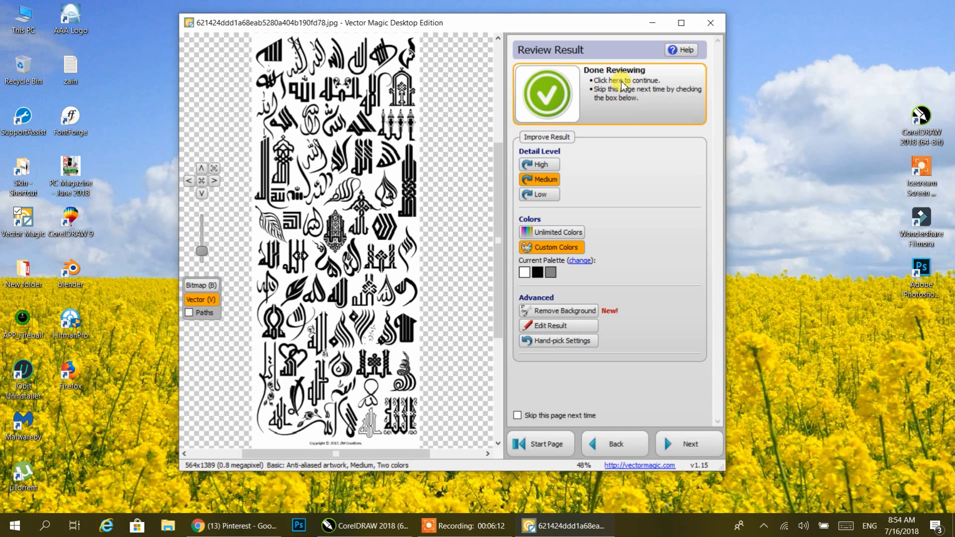
click(536, 165)
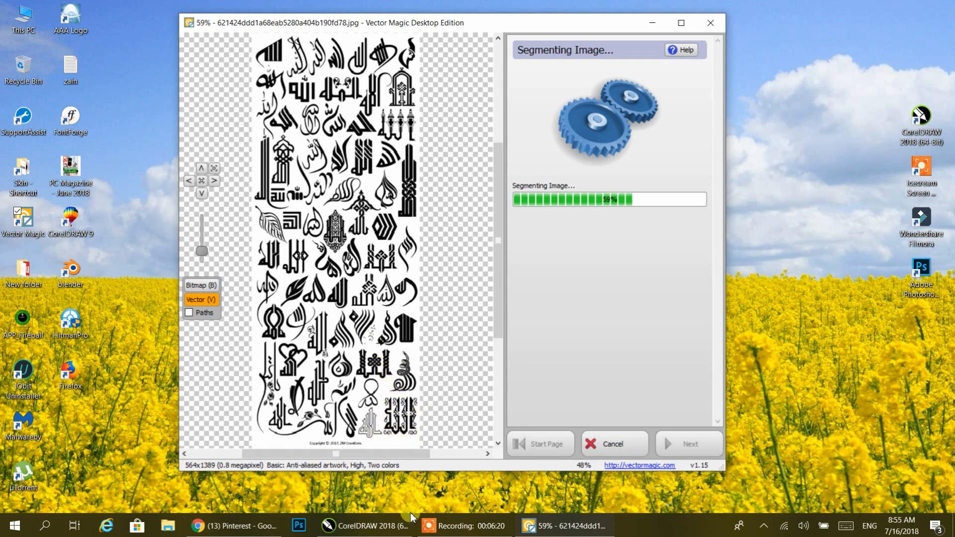
Return to CorelDRAW and examine the quality of the traced glyphs from the middle rows down to the copyright line
click(394, 524)
drag(429, 272, 346, 190)
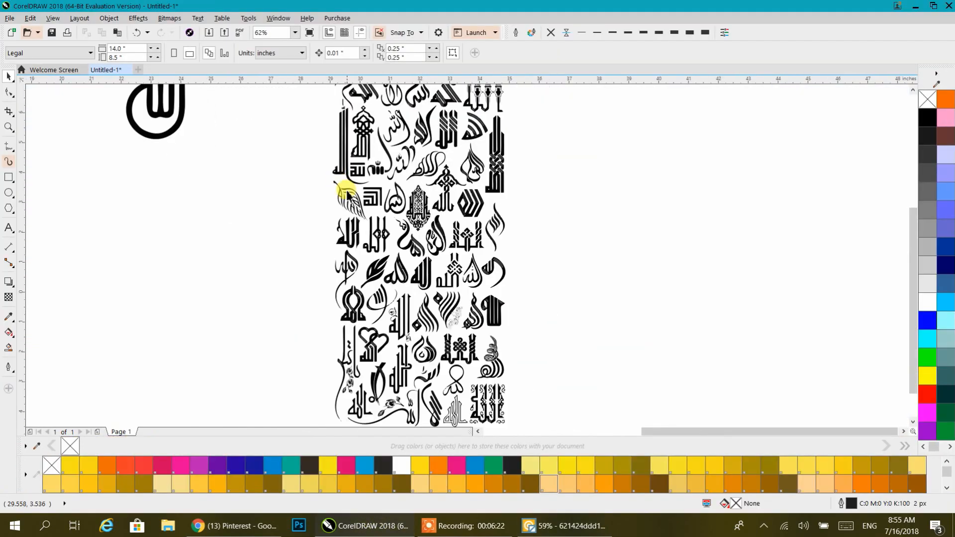
scroll(347, 190, up, 2)
drag(314, 301, 259, 197)
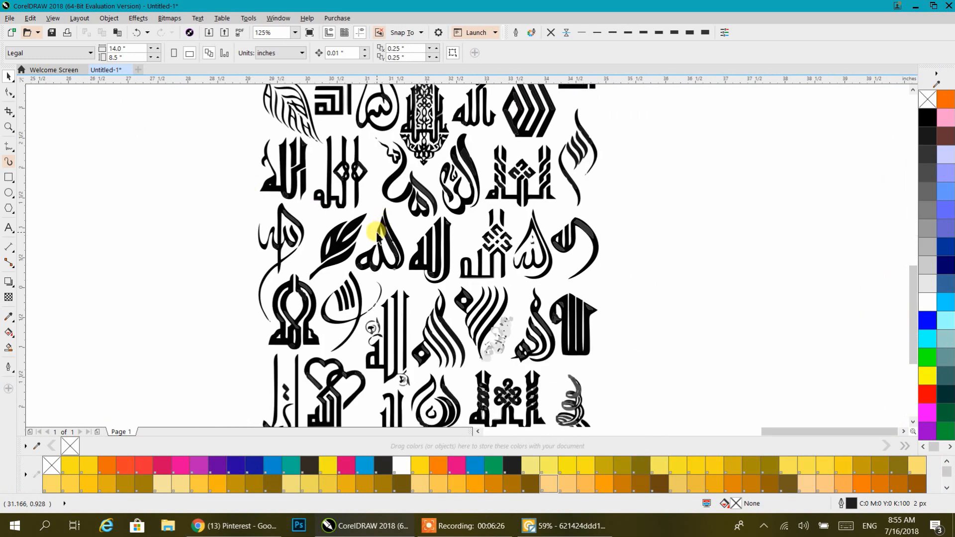
scroll(377, 234, up, 2)
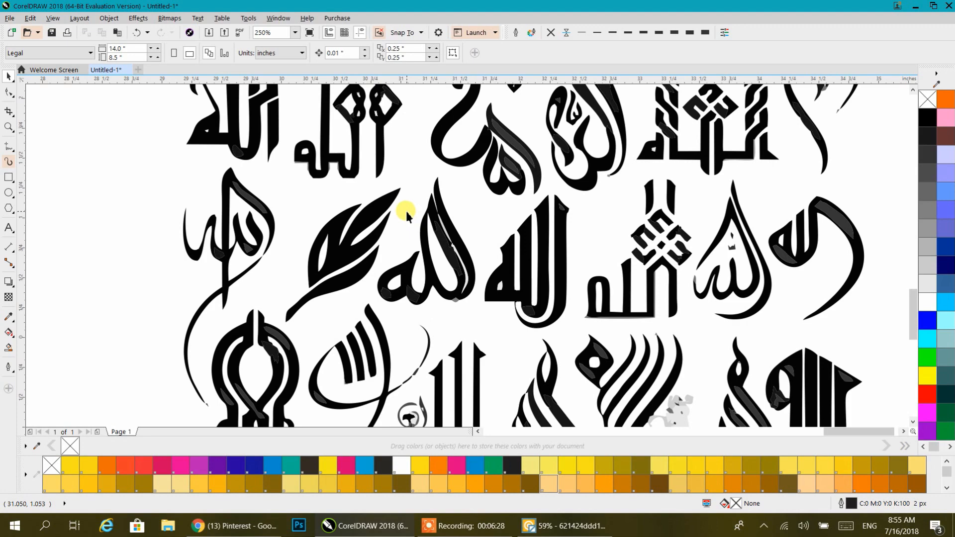
drag(411, 174, 341, 266)
drag(601, 264, 324, 268)
drag(382, 266, 361, 326)
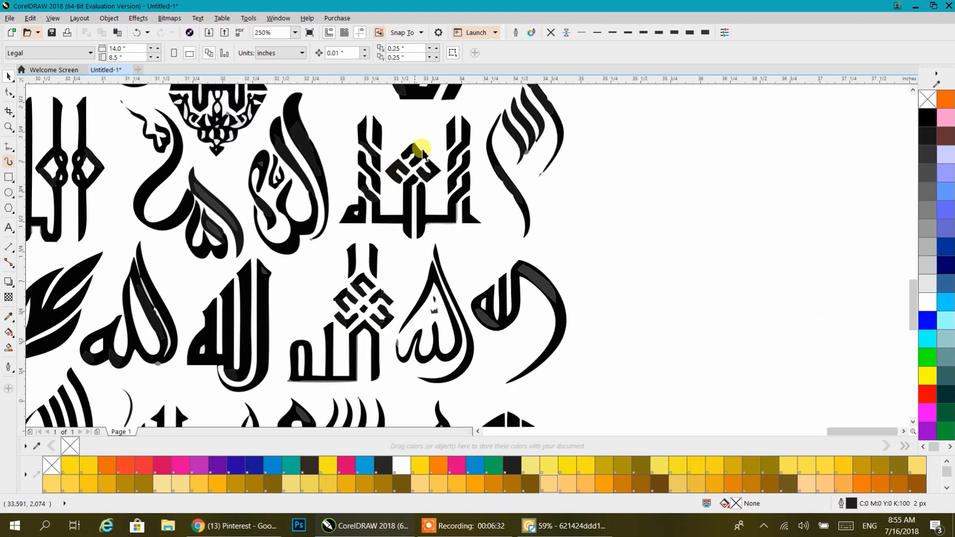
drag(357, 214, 373, 305)
drag(218, 296, 555, 262)
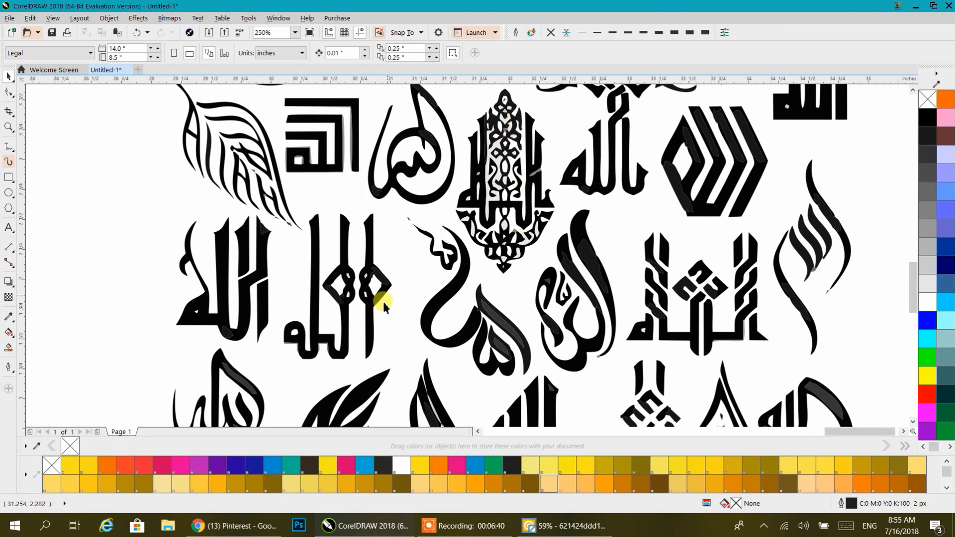
drag(382, 302, 465, 117)
drag(399, 248, 257, 159)
drag(342, 243, 320, 213)
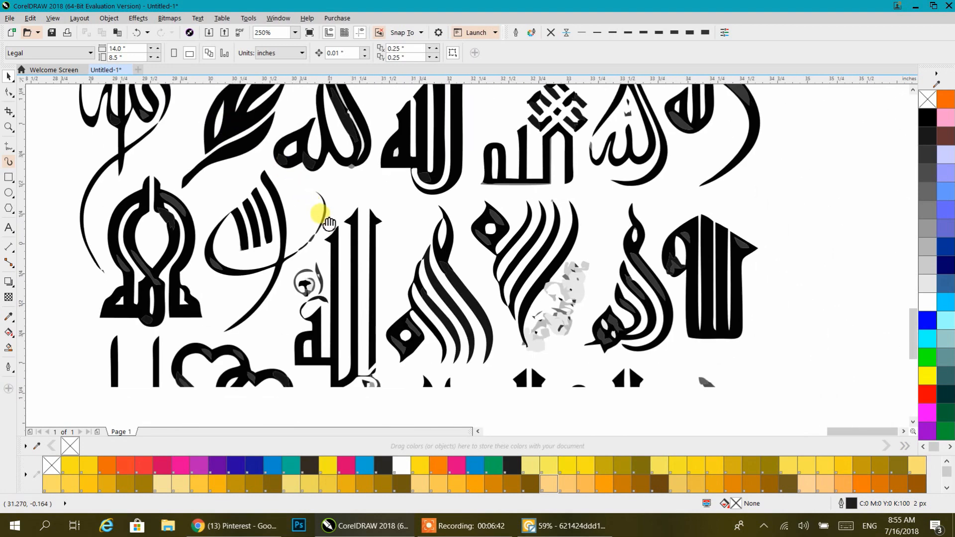
drag(533, 281, 543, 253)
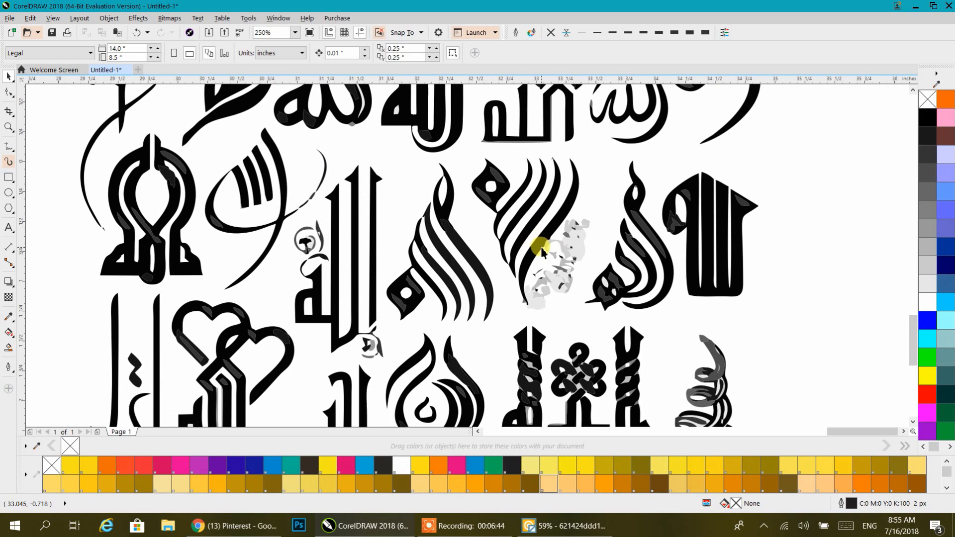
drag(289, 305, 289, 192)
drag(305, 299, 302, 244)
scroll(302, 244, down, 2)
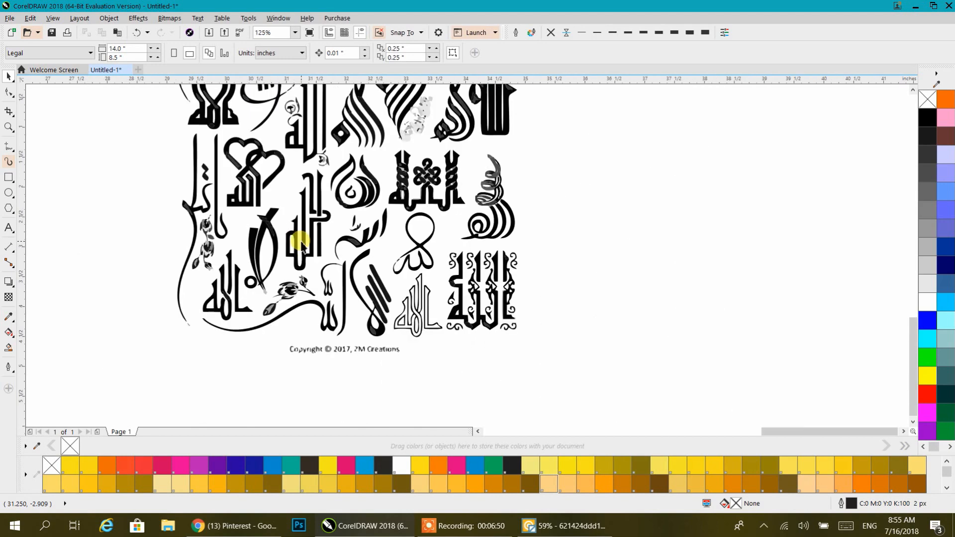
Examine the trace quality of the sheet's upper rows, selecting the grey edge fragment on the top-left glyph to inspect it
drag(277, 241, 466, 293)
scroll(370, 297, down, 2)
drag(470, 171, 442, 300)
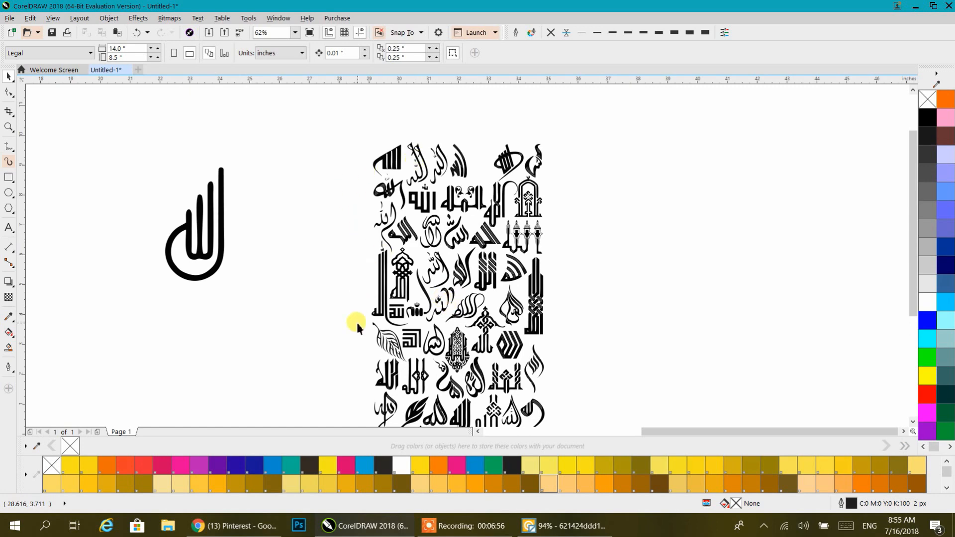
drag(356, 320, 426, 313)
scroll(474, 132, up, 5)
scroll(468, 279, down, 4)
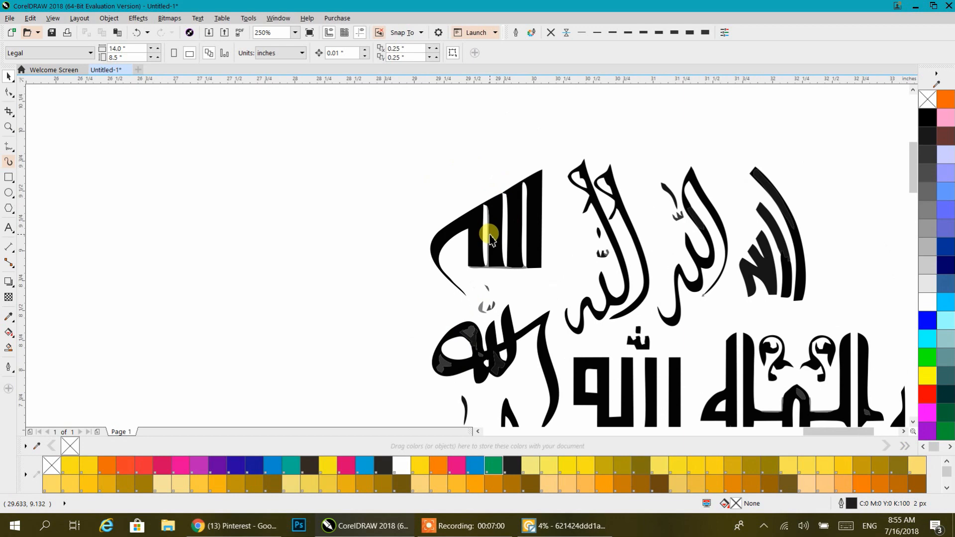
scroll(491, 240, up, 4)
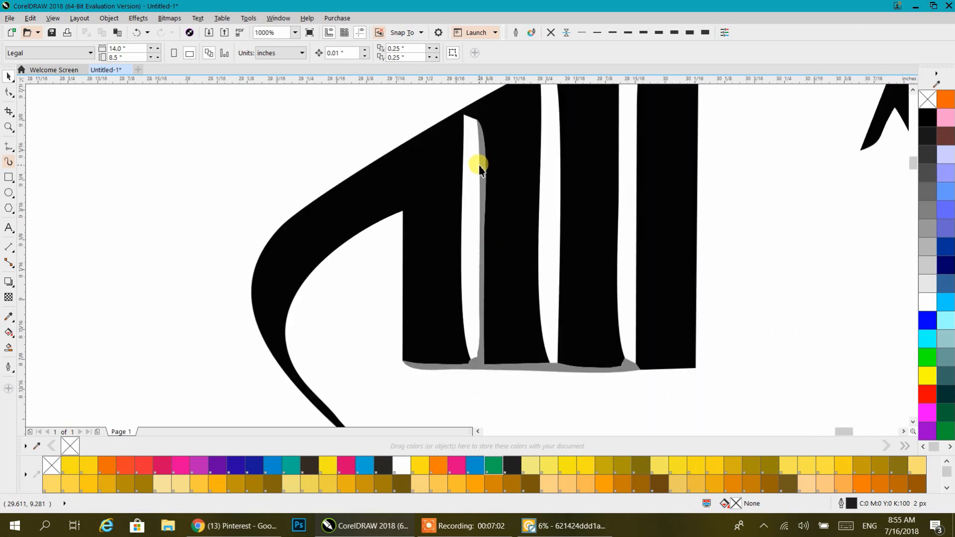
click(479, 169)
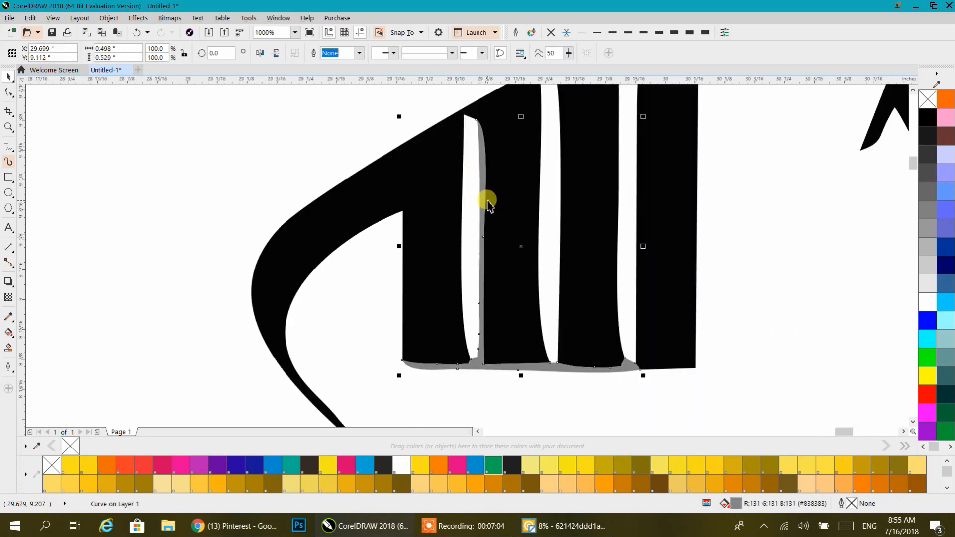
key(Escape)
scroll(491, 211, down, 4)
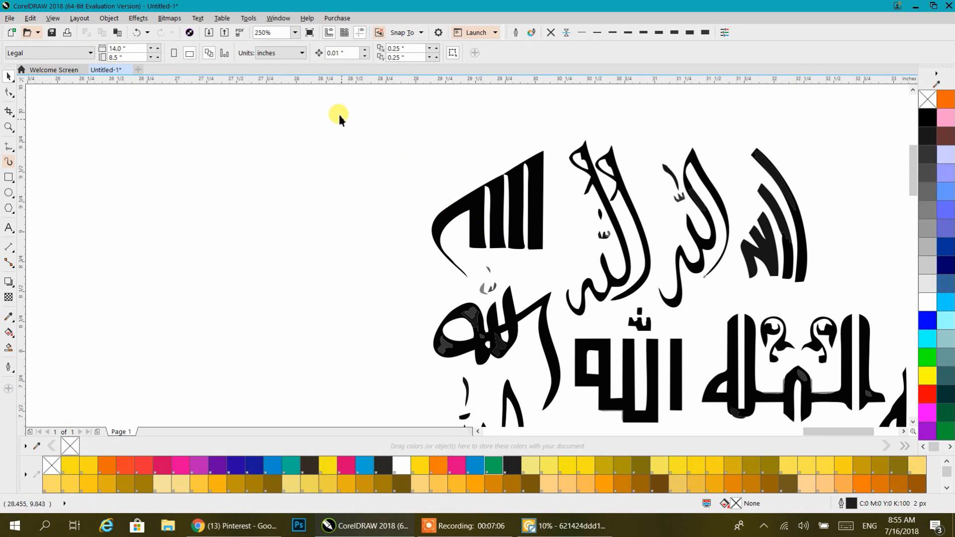
scroll(484, 323, down, 2)
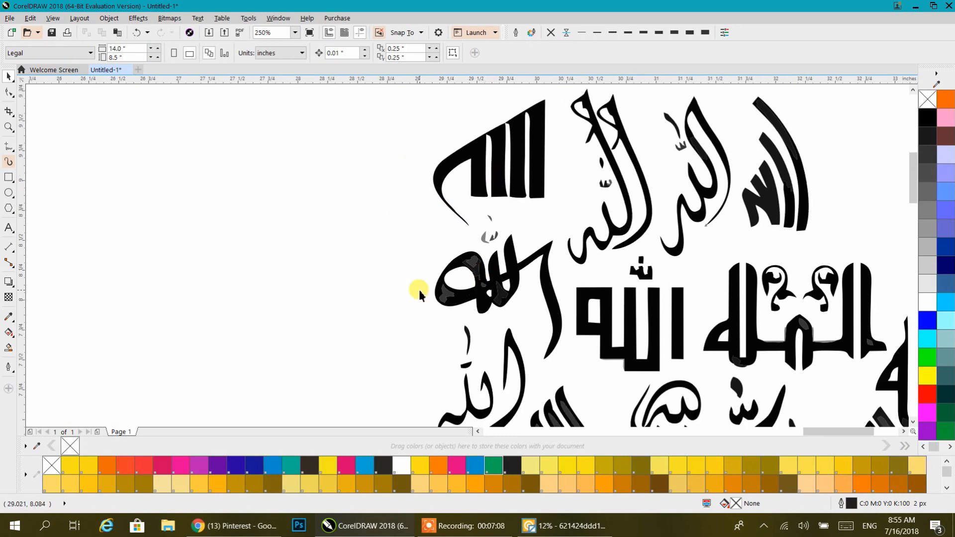
drag(440, 314, 357, 231)
scroll(357, 231, down, 2)
Apply a linear fountain fill to the edited standalone glyph, running vertically from the bowl's lower right up to the tallest stroke's tip
drag(450, 273, 894, 246)
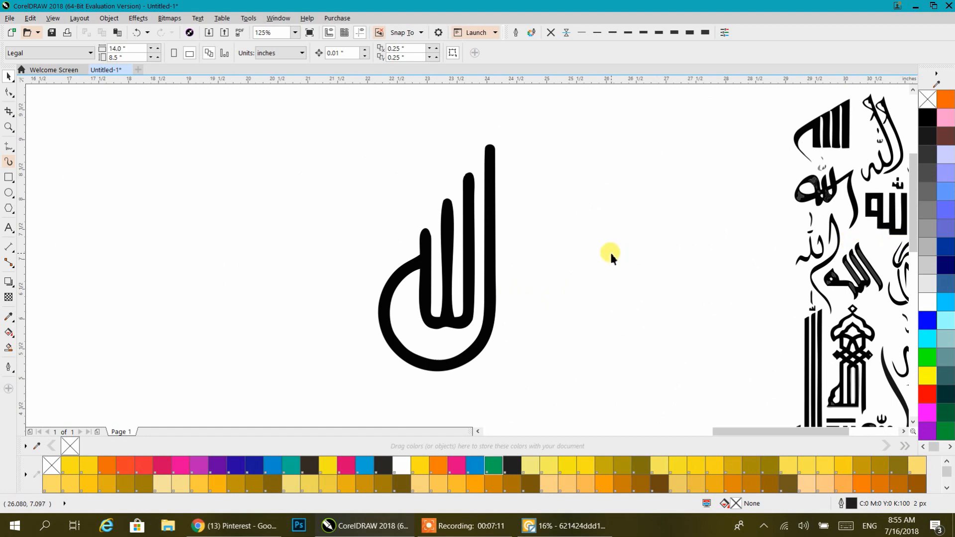
click(488, 250)
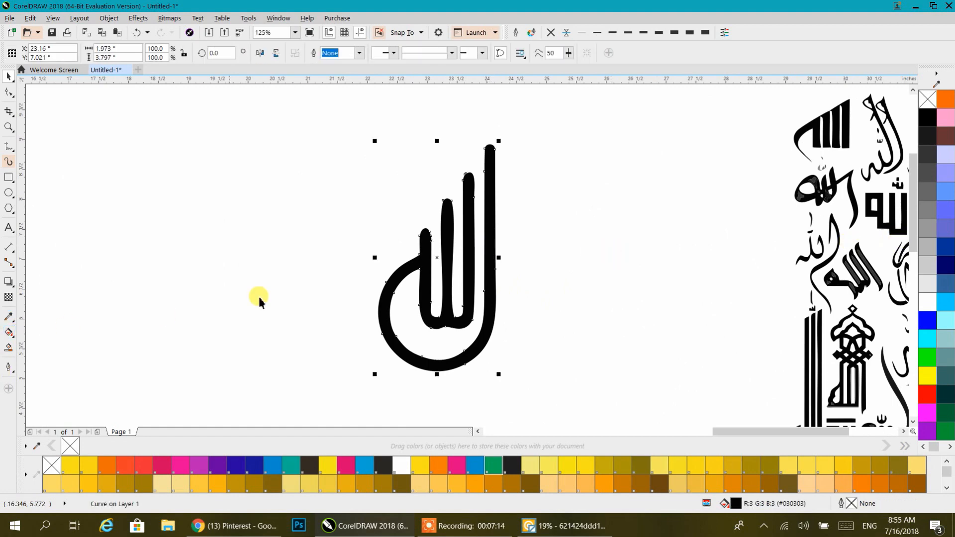
click(8, 334)
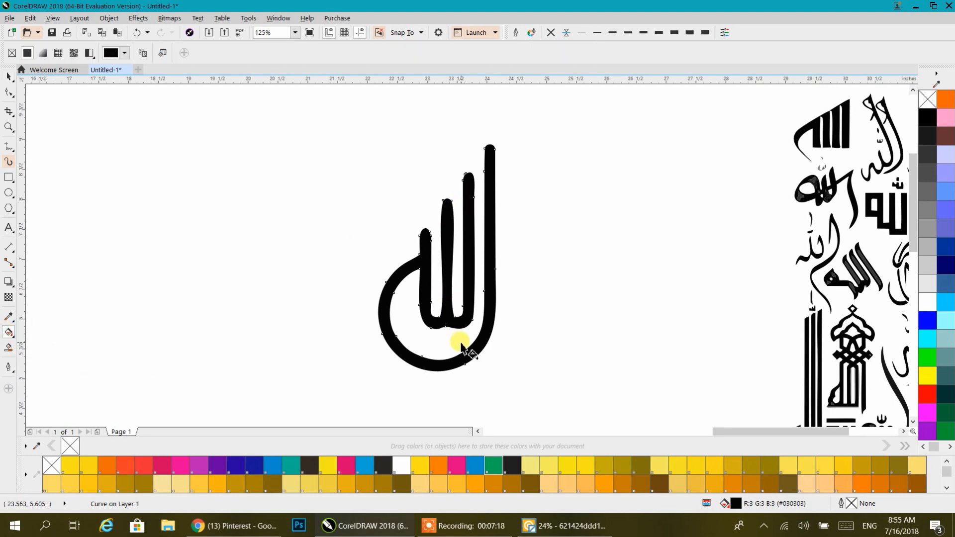
drag(486, 344, 490, 147)
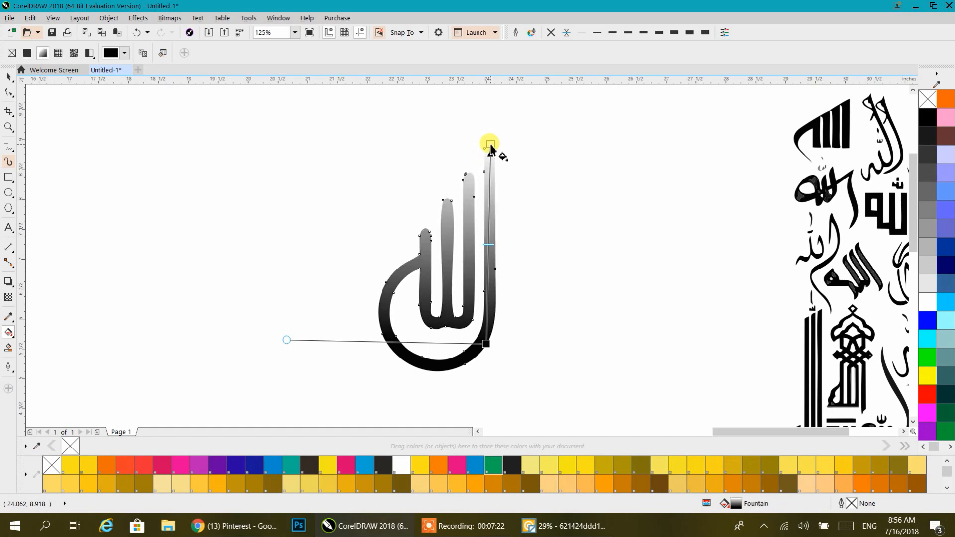
drag(491, 147, 491, 145)
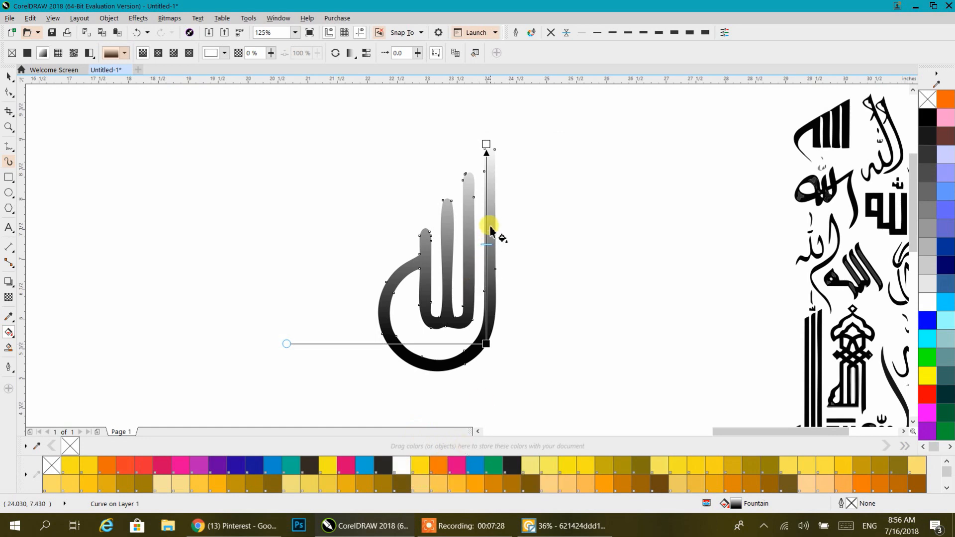
Add three intermediate colour nodes along the glyph's vertical gradient
double_click(487, 205)
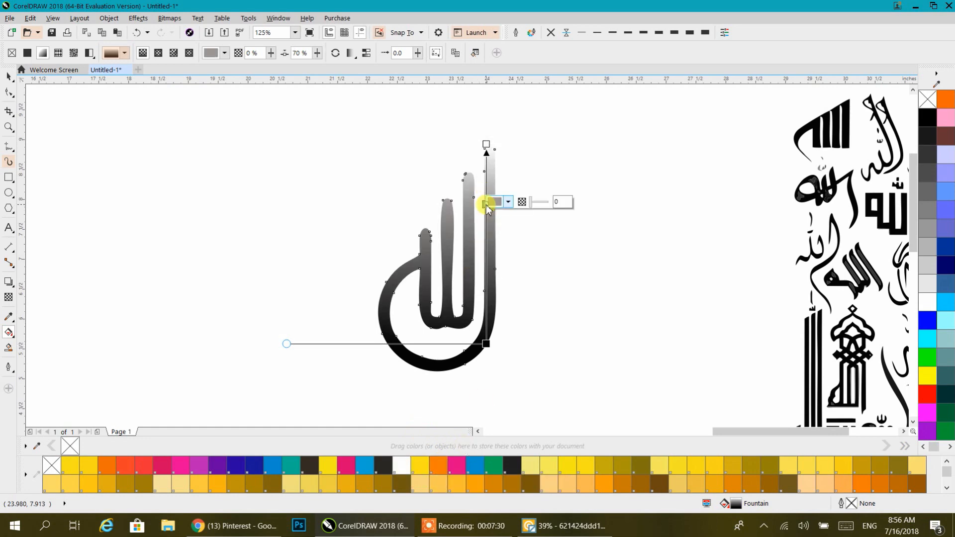
double_click(486, 250)
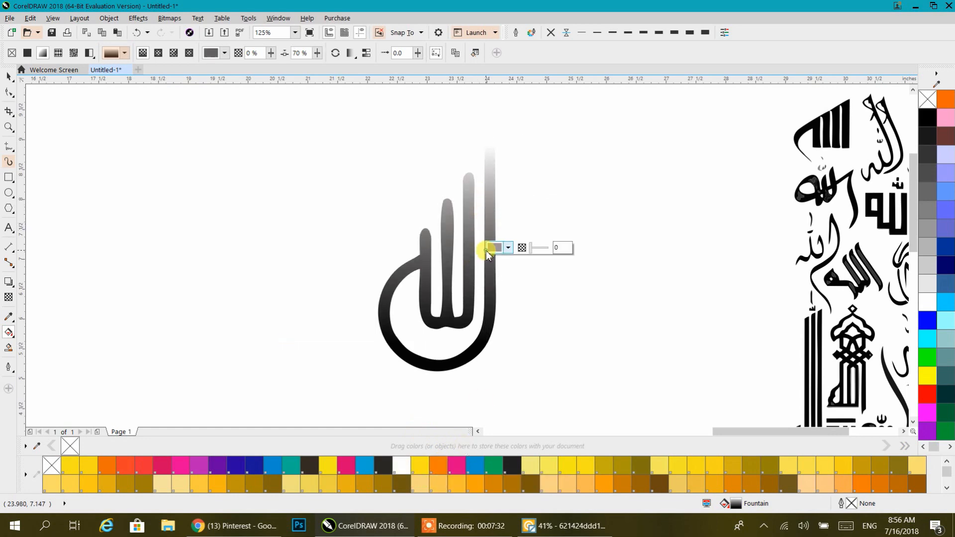
double_click(487, 290)
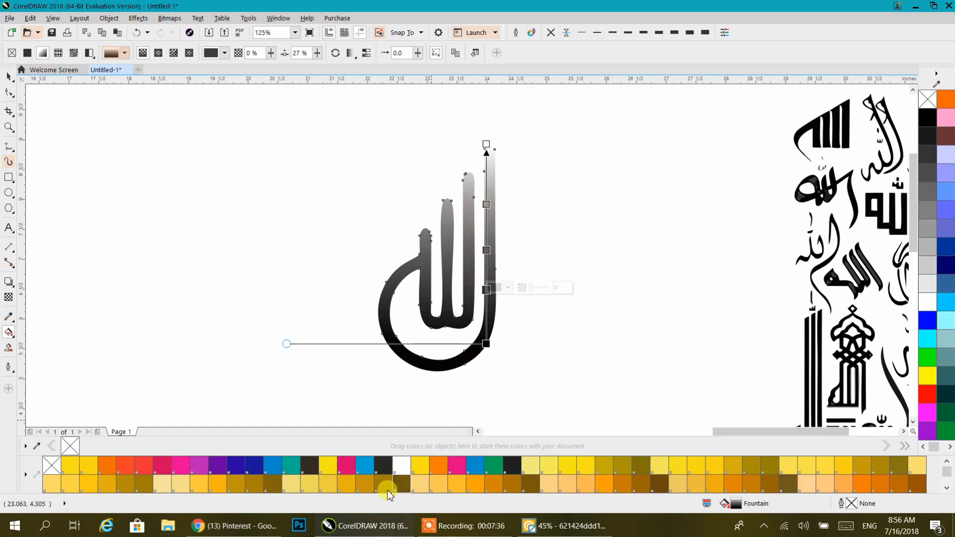
Colour the gradient's lowest intermediate node magenta and its start node at the bowl brownish black
drag(348, 470, 487, 290)
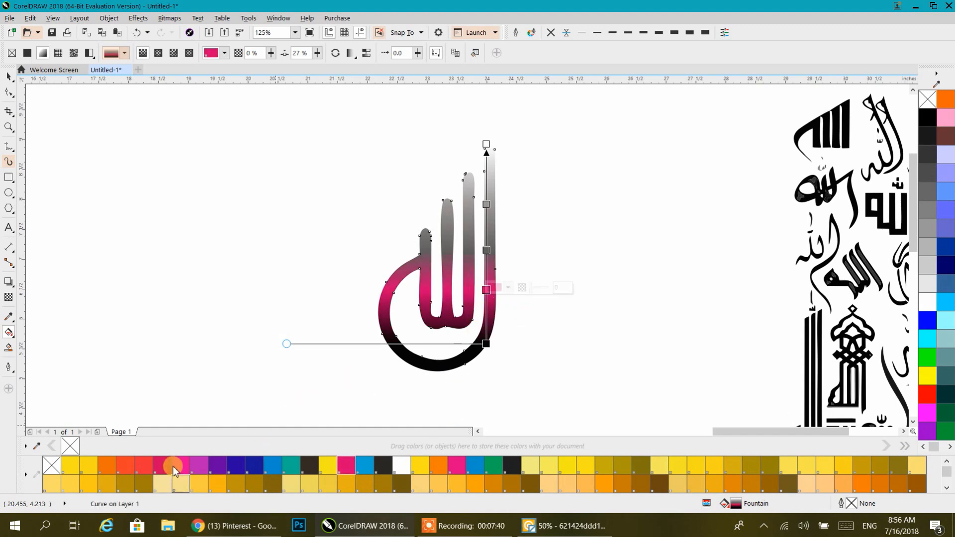
drag(174, 468, 486, 343)
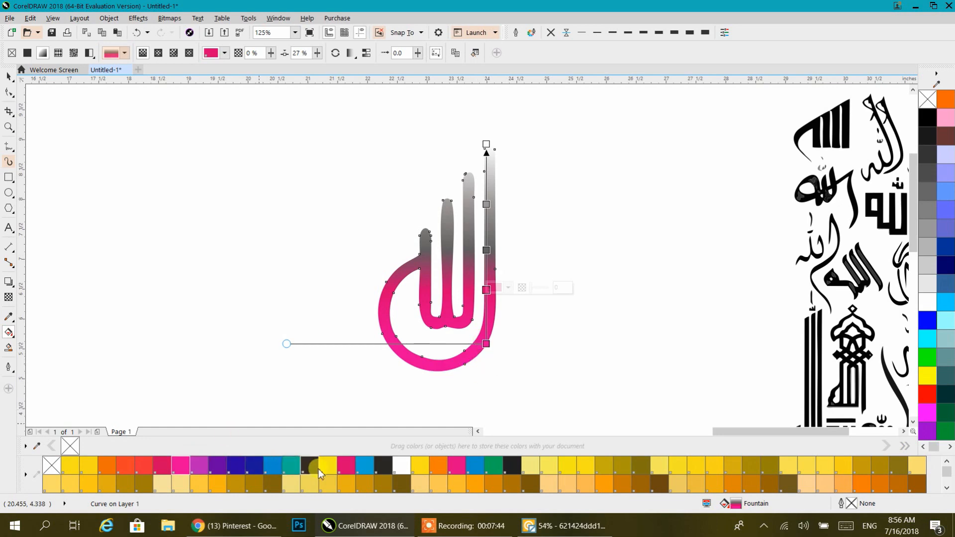
drag(320, 469, 485, 343)
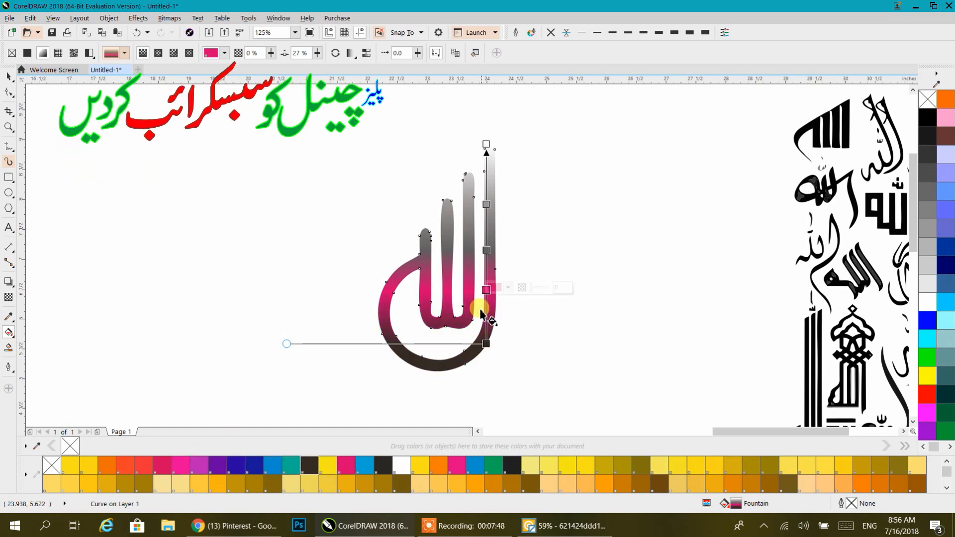
Colour the gradient's middle node cyan blue, the upper intermediate node violet and the end node at the tip dark blue
click(485, 250)
click(364, 465)
click(486, 205)
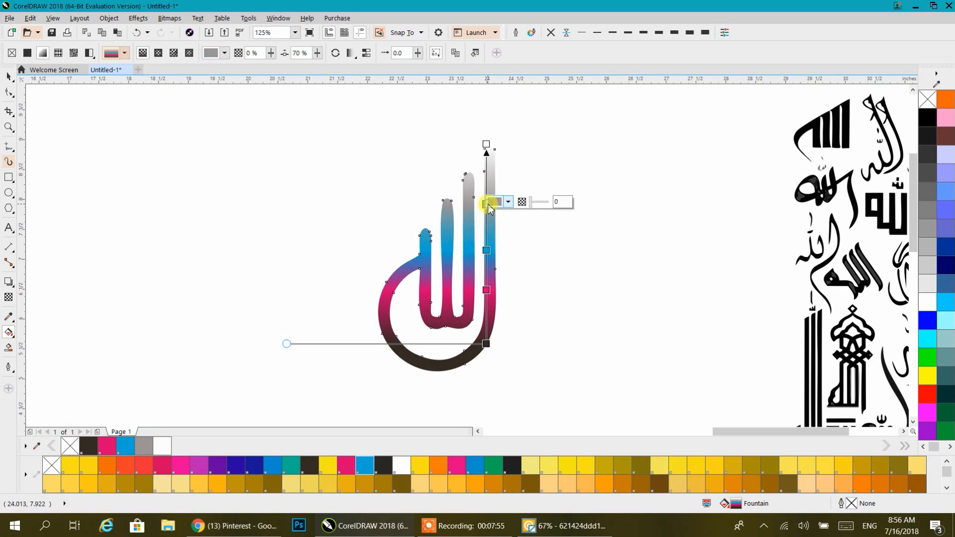
click(221, 464)
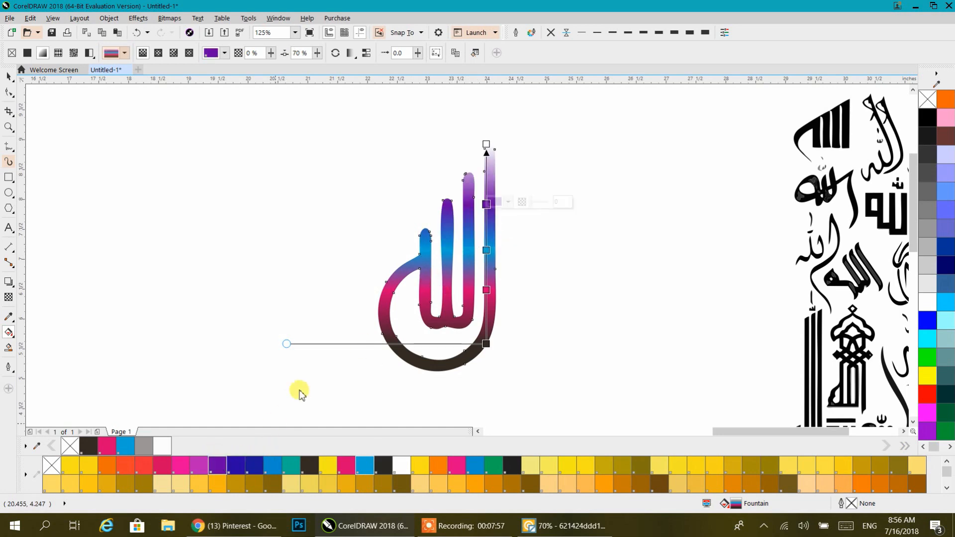
click(486, 144)
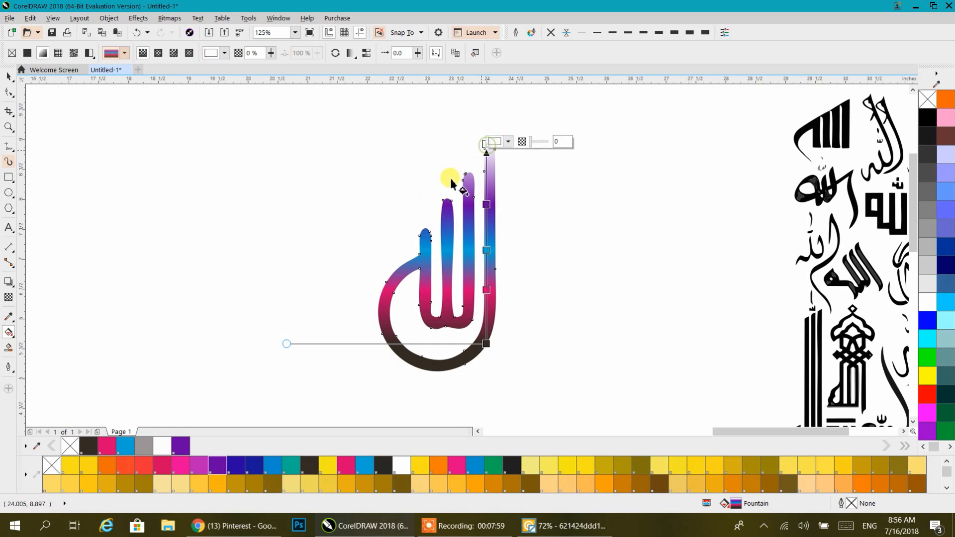
click(247, 466)
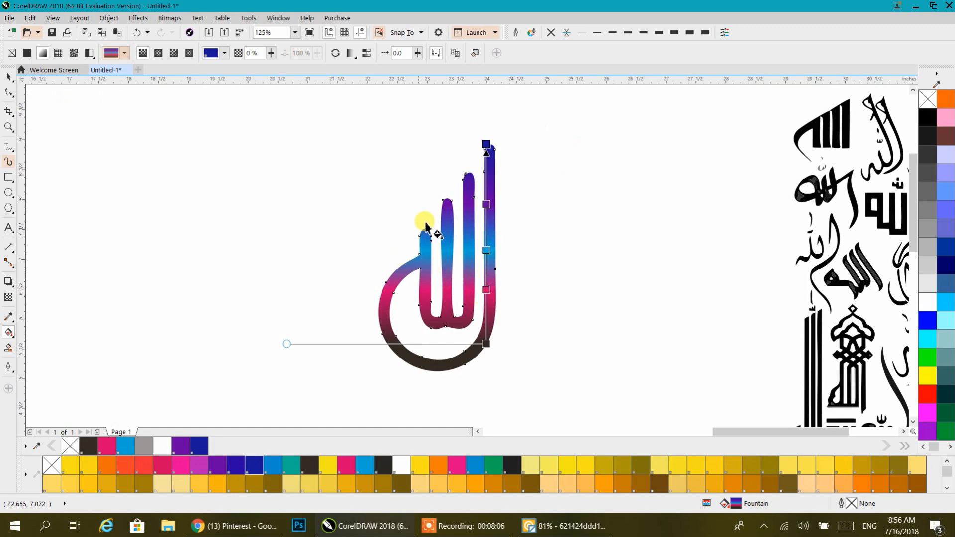
Reorient the gradient diagonally, starting just above the tallest stroke's tip and ending to the left of the bowl
drag(427, 152, 278, 314)
drag(427, 151, 481, 113)
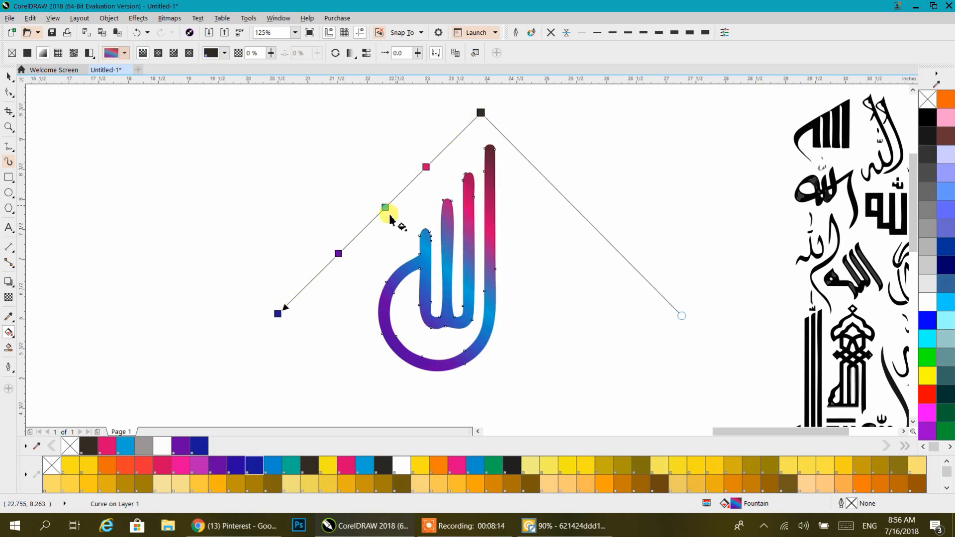
Brighten the gradient's violet node to RGB 161, 0, 255 (#A100FF)
click(339, 254)
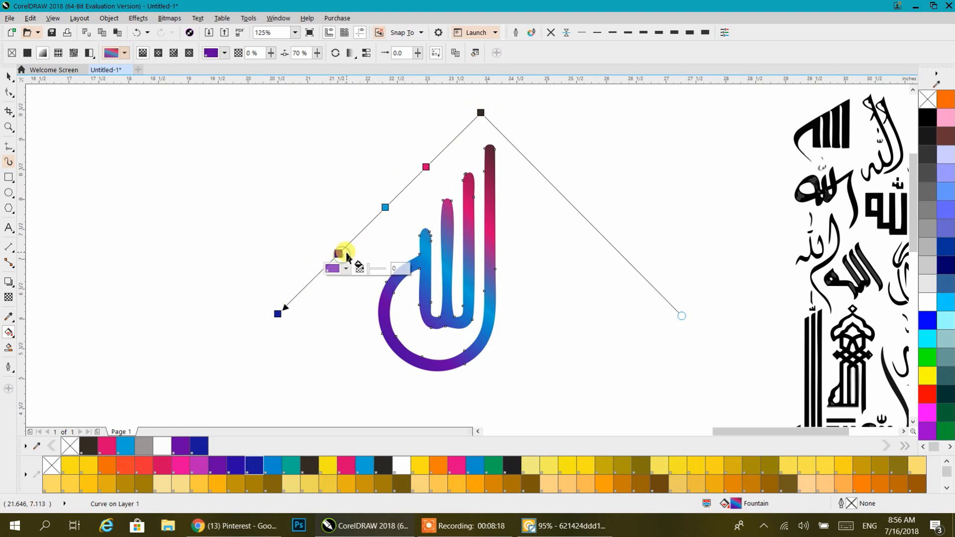
click(346, 268)
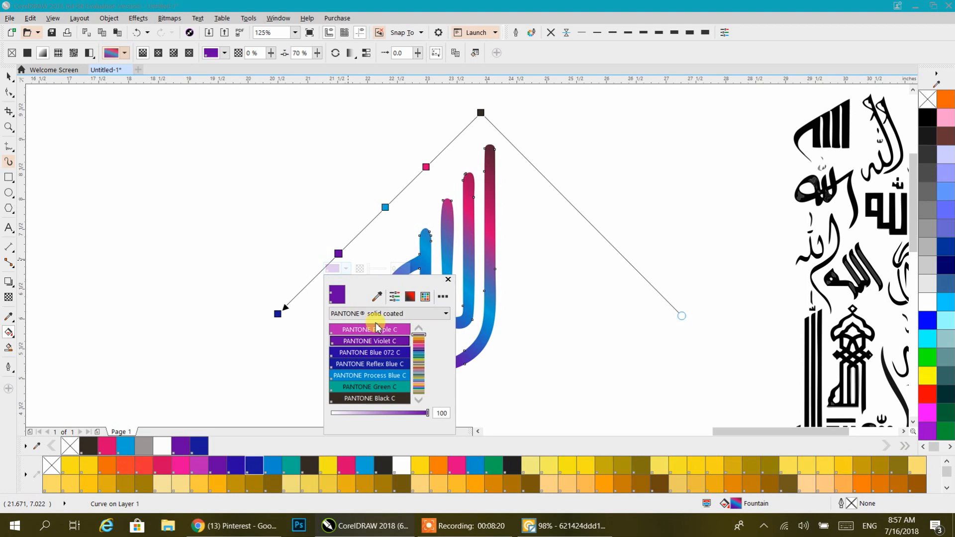
click(410, 297)
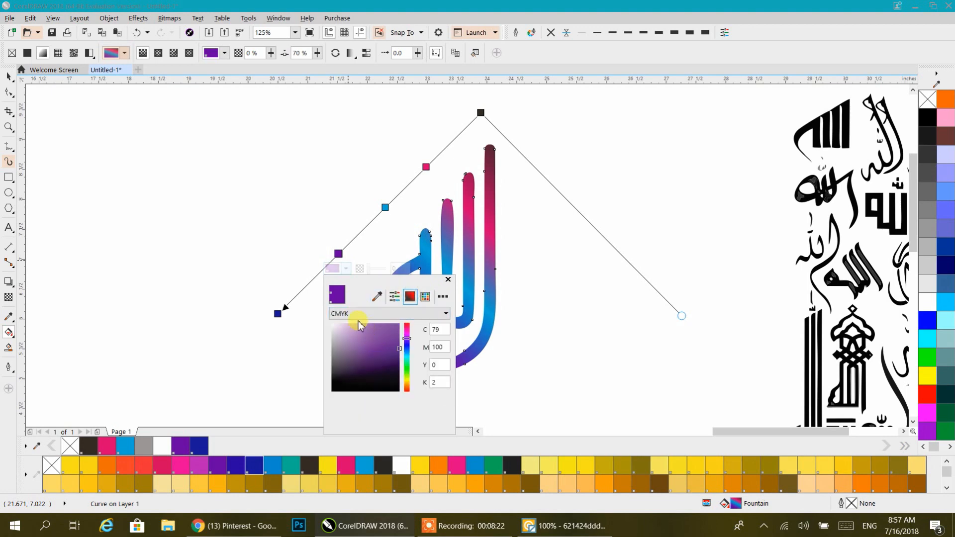
click(357, 314)
click(344, 334)
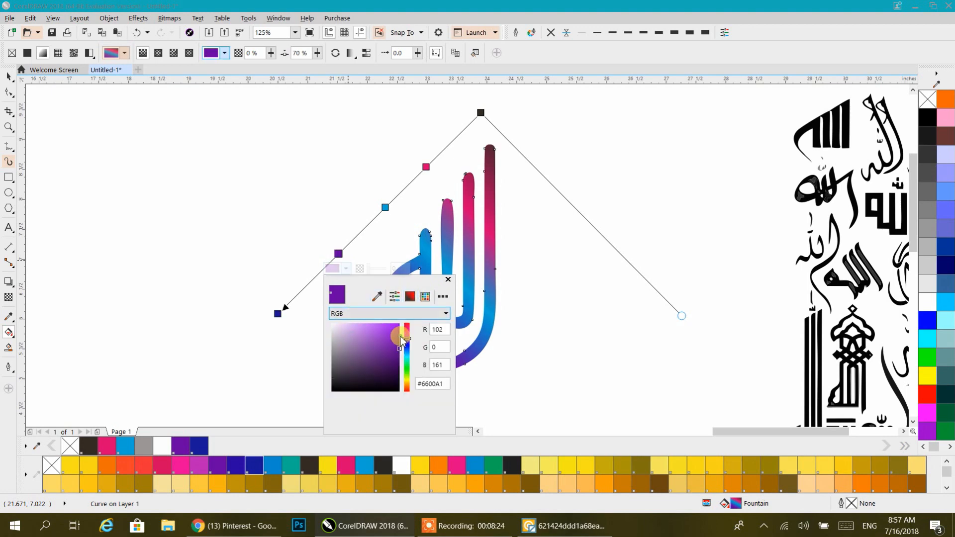
drag(398, 341, 400, 324)
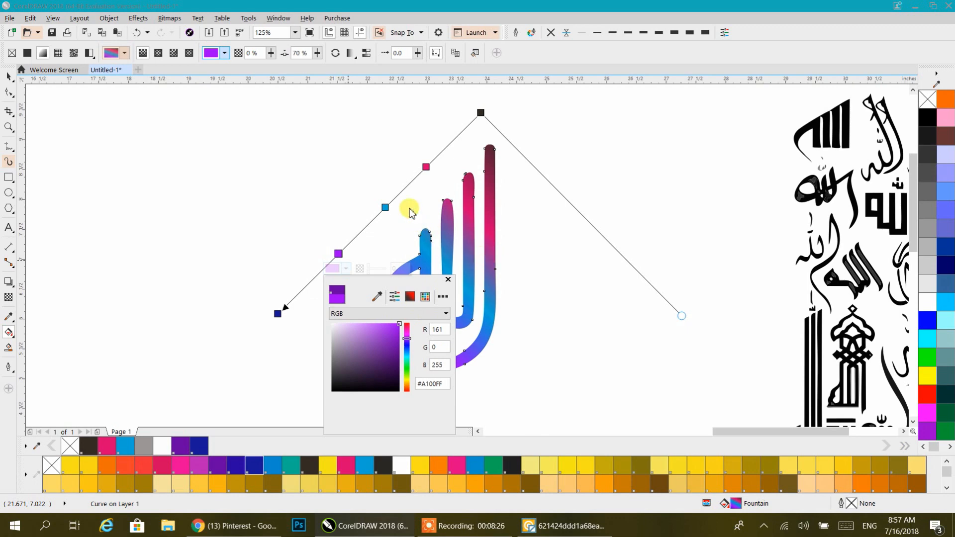
Brighten the gradient's magenta node to RGB 255, 0, 132 (#FF0084)
click(425, 168)
click(426, 167)
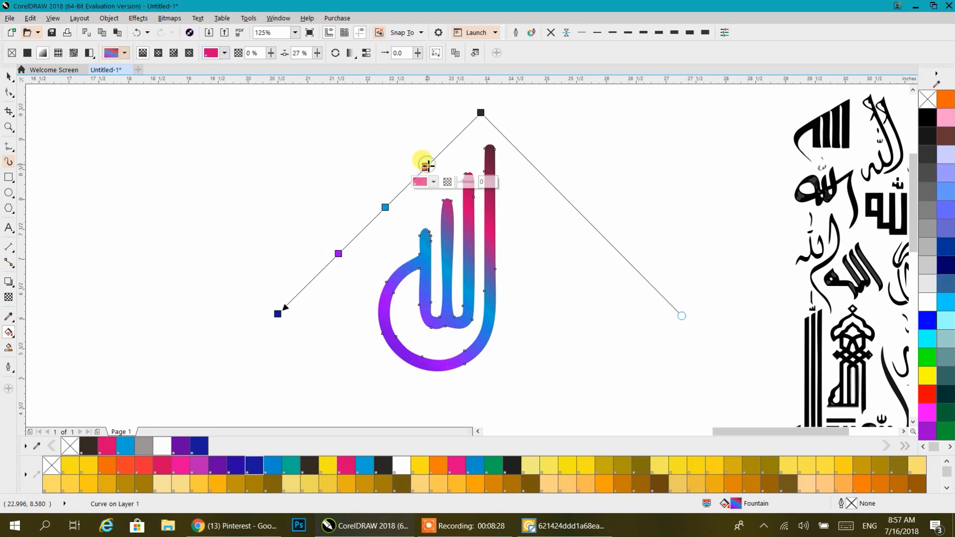
click(434, 183)
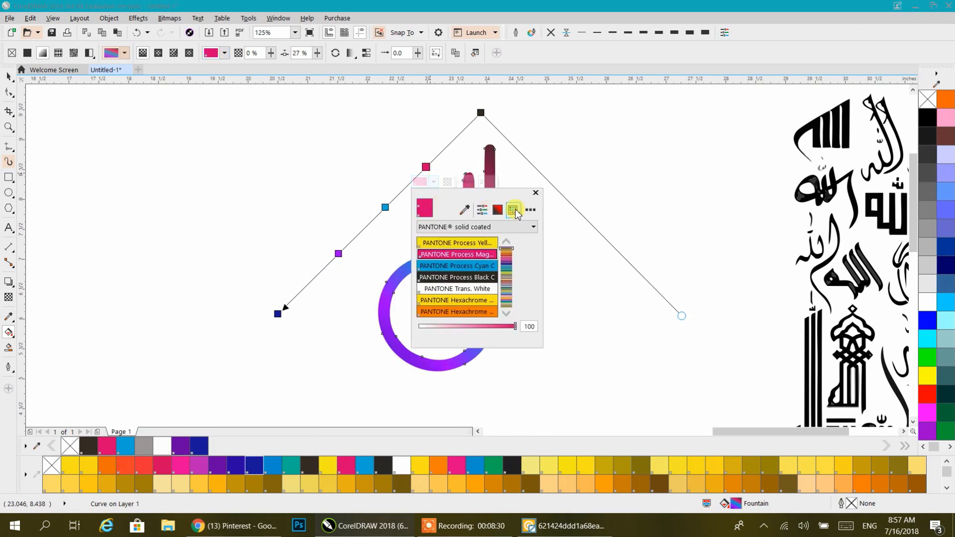
click(497, 211)
click(454, 228)
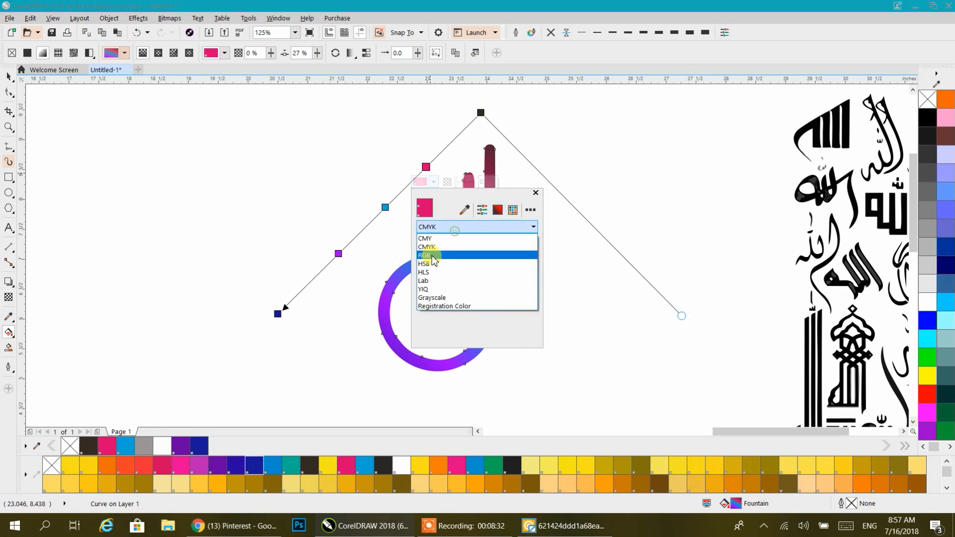
click(430, 249)
click(468, 253)
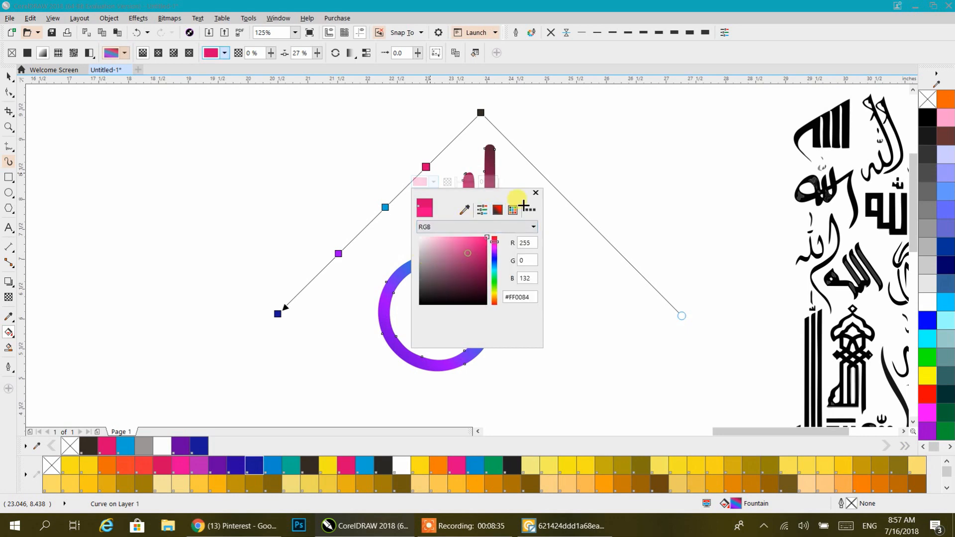
Brighten the gradient's cyan blue node to RGB 0, 200, 255 (#00C8FF) and deselect the glyph
click(386, 209)
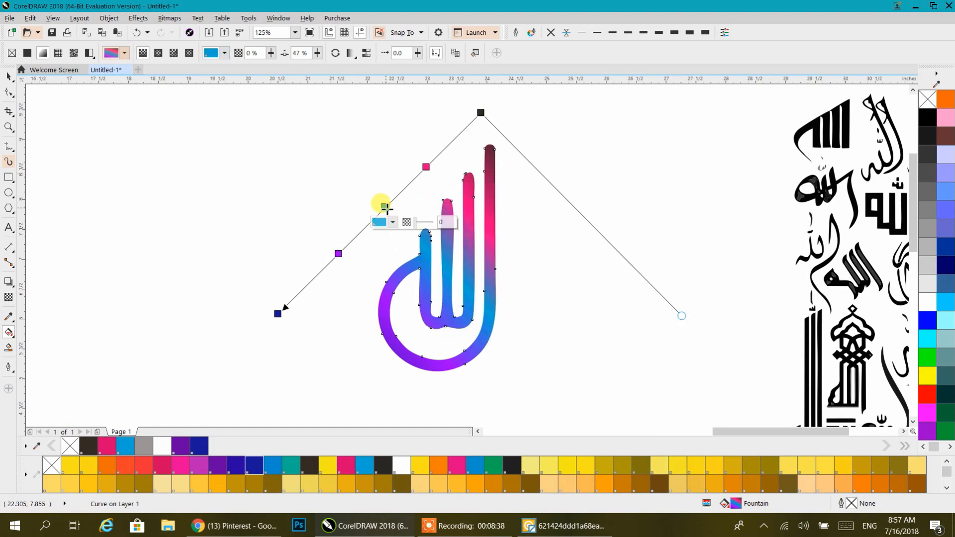
click(393, 222)
click(457, 252)
click(421, 267)
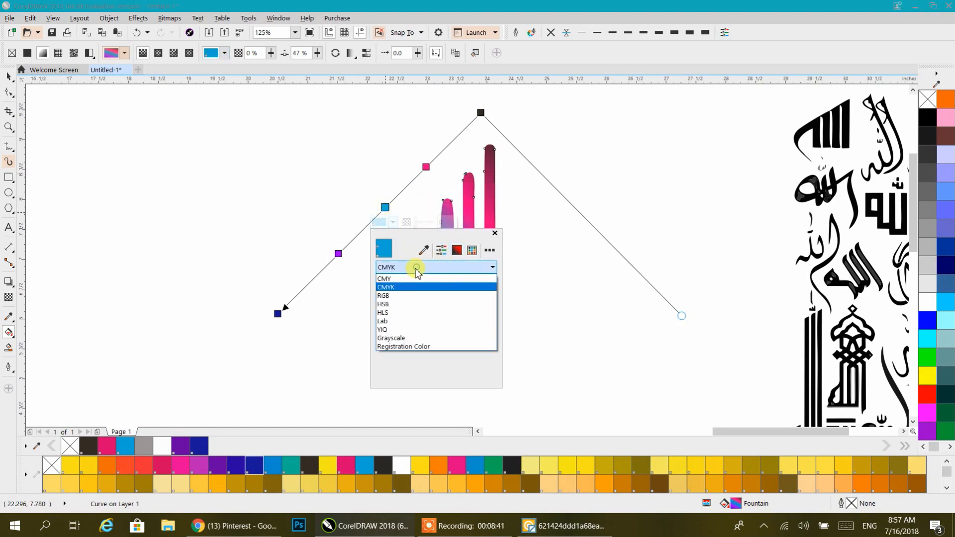
click(397, 297)
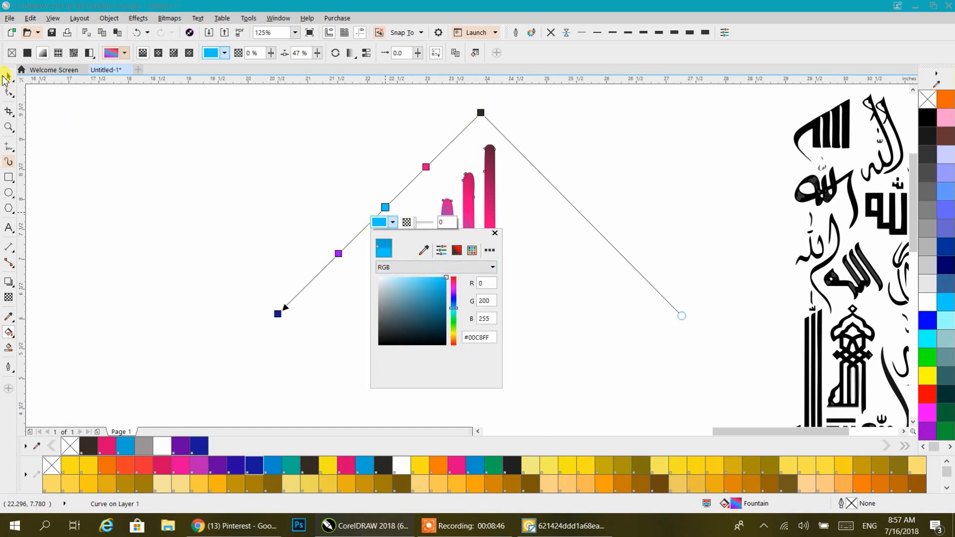
click(6, 78)
click(167, 201)
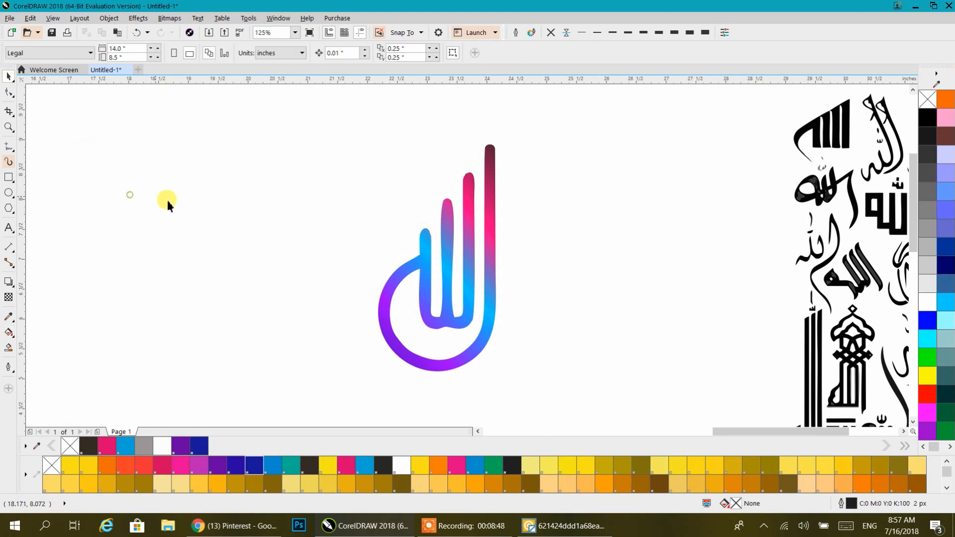
Switch to Vector Magic, accept the reviewed tracing result and set the drag-and-drop export format to SVG
click(475, 294)
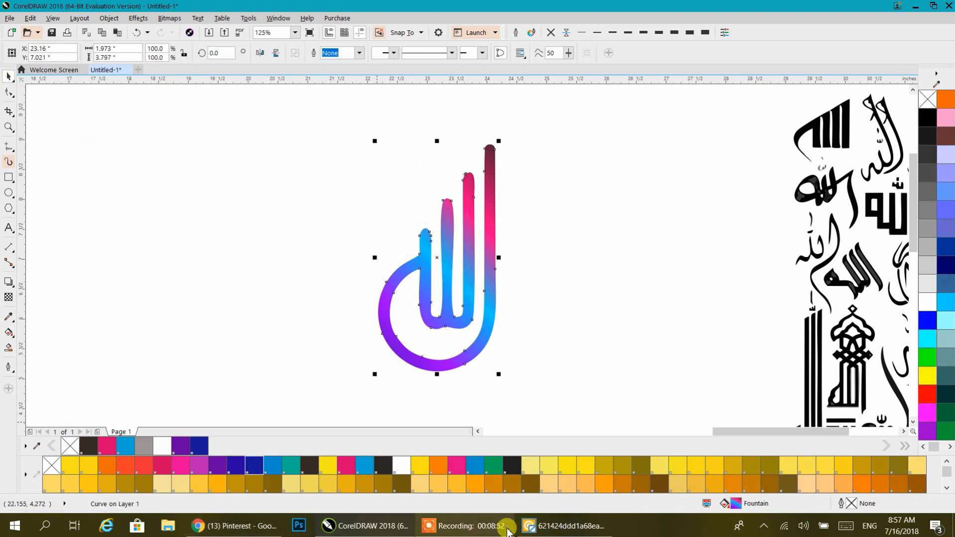
click(595, 523)
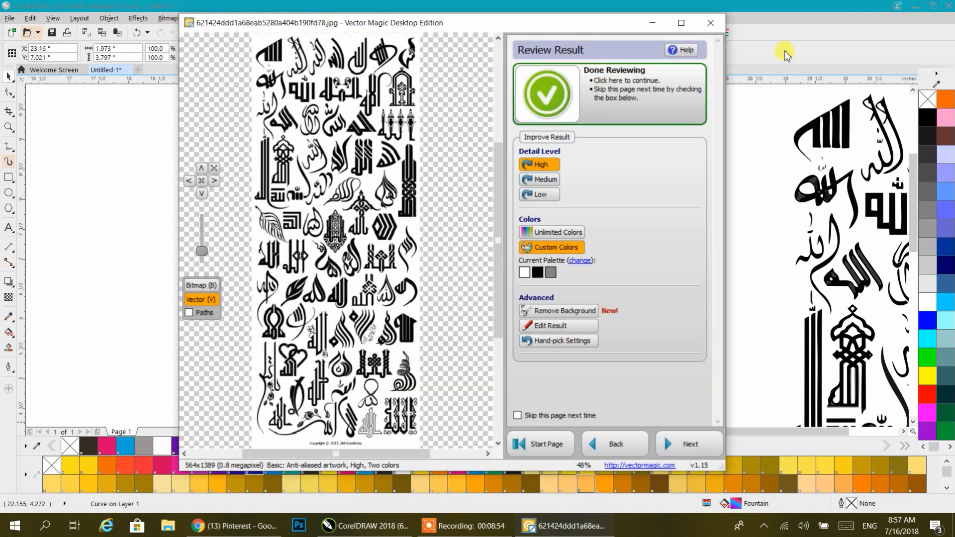
click(617, 86)
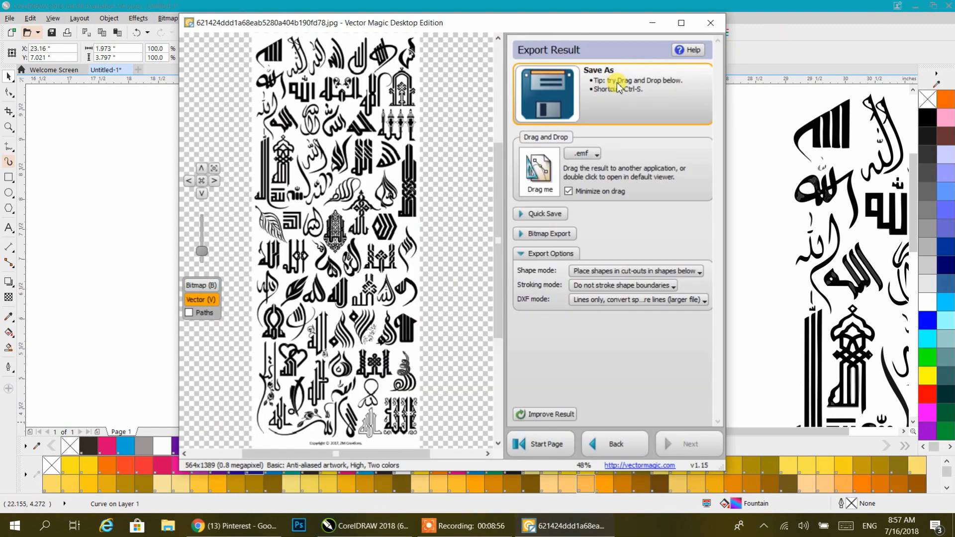
click(599, 155)
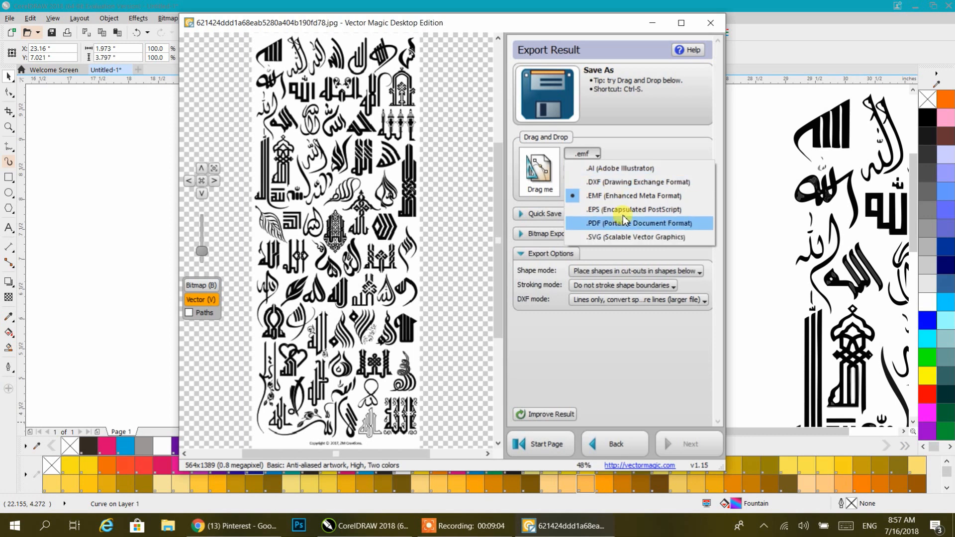
click(597, 239)
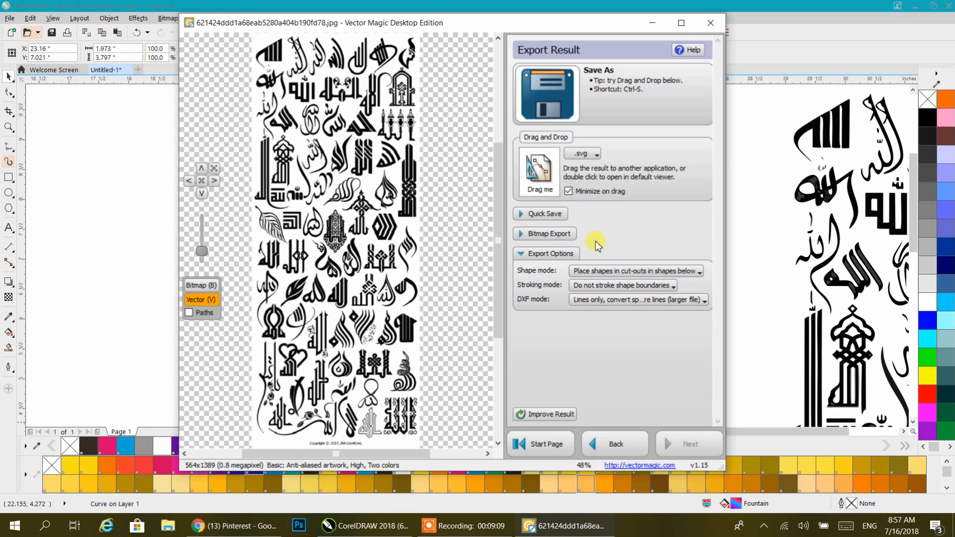
Save the traced result on drive D as Adobe Illustrator file 621424ddd1a68eab5280a404b190fd78 and return to CorelDRAW
click(616, 86)
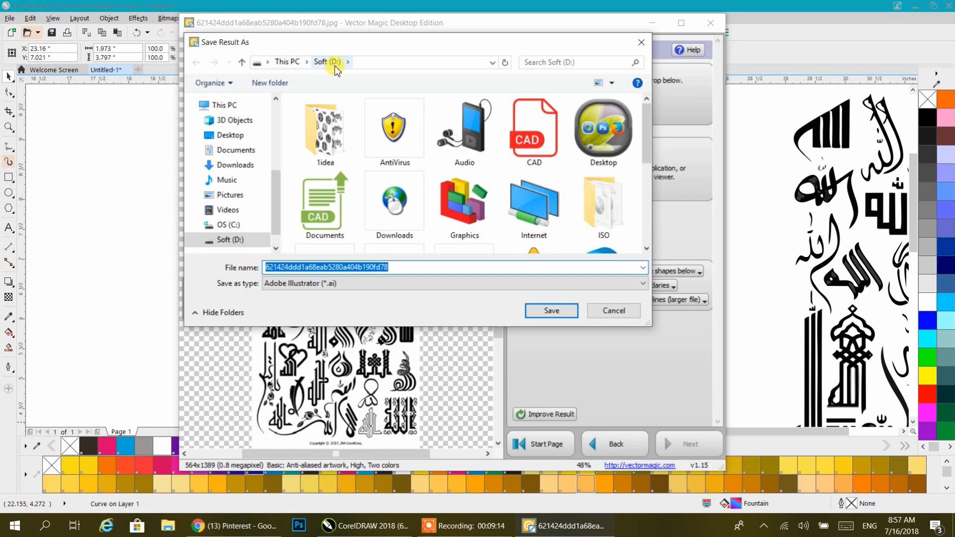
click(552, 310)
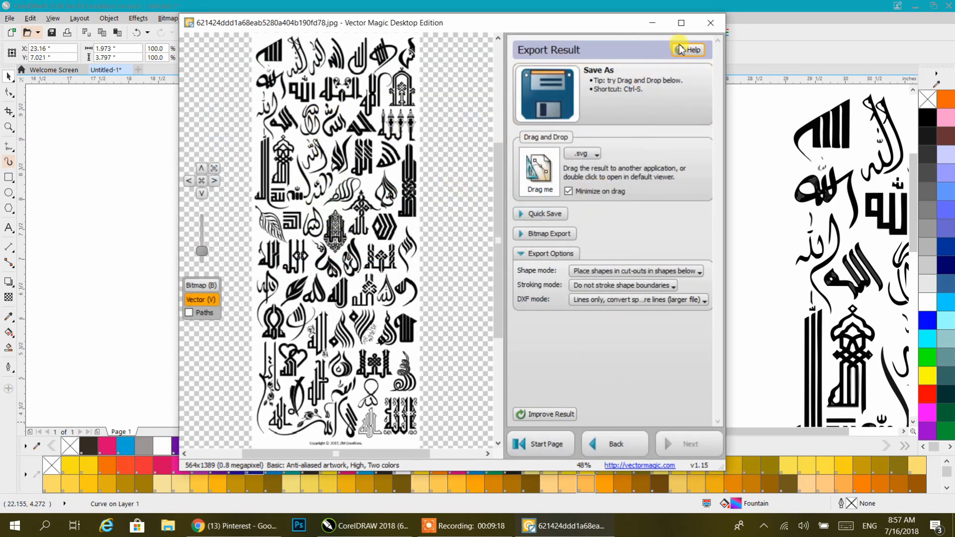
click(654, 24)
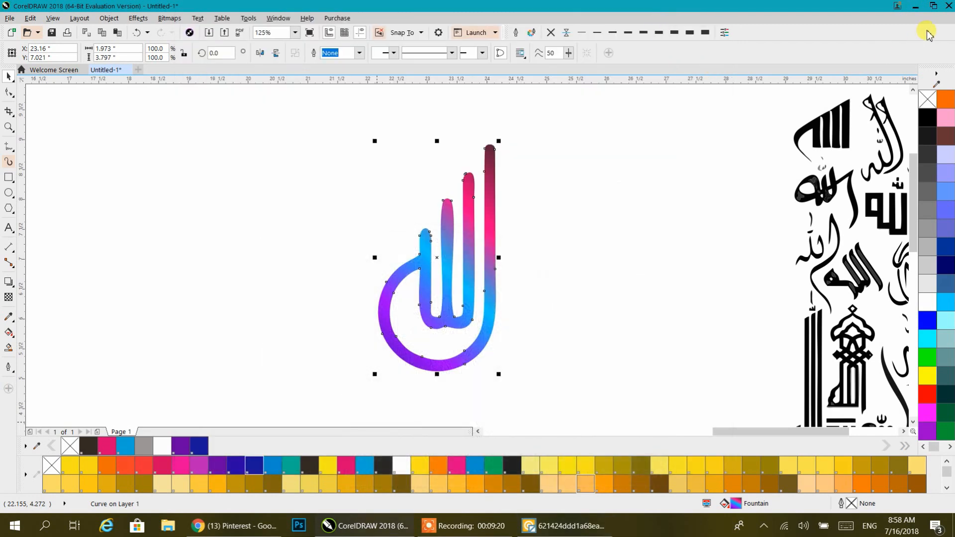
Import 621424ddd1a68eab5280a404b190fd78.ai from drive D and place it on the canvas at its default size
right_click(641, 124)
click(658, 183)
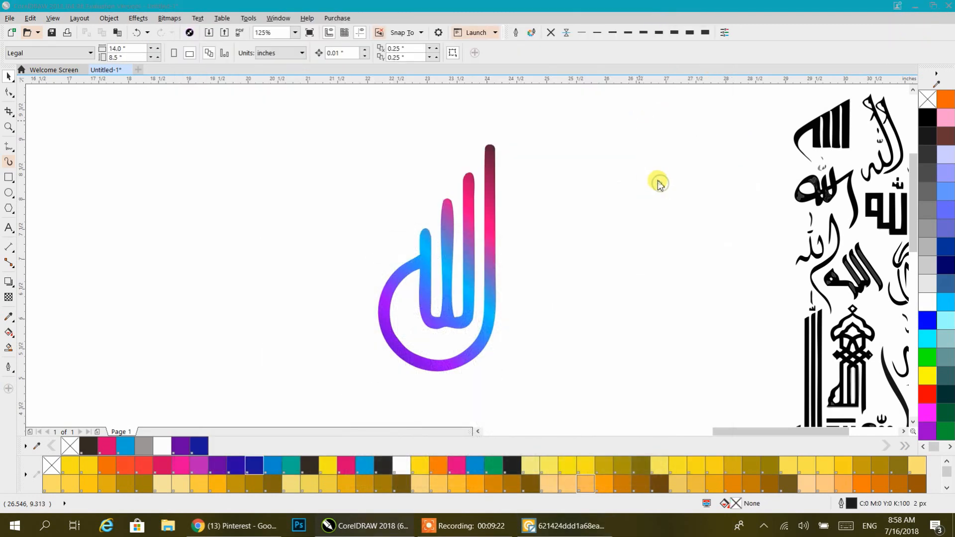
scroll(457, 243, down, 5)
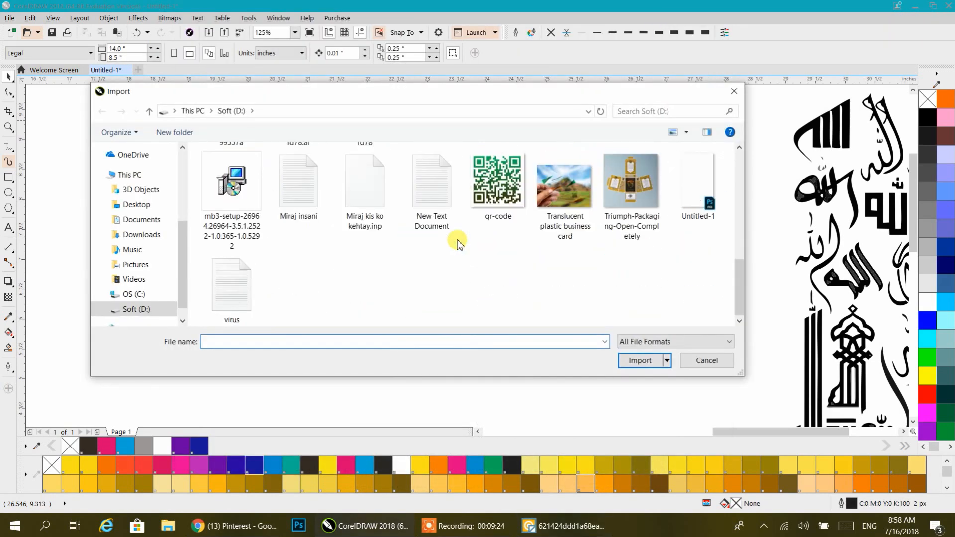
scroll(457, 243, up, 2)
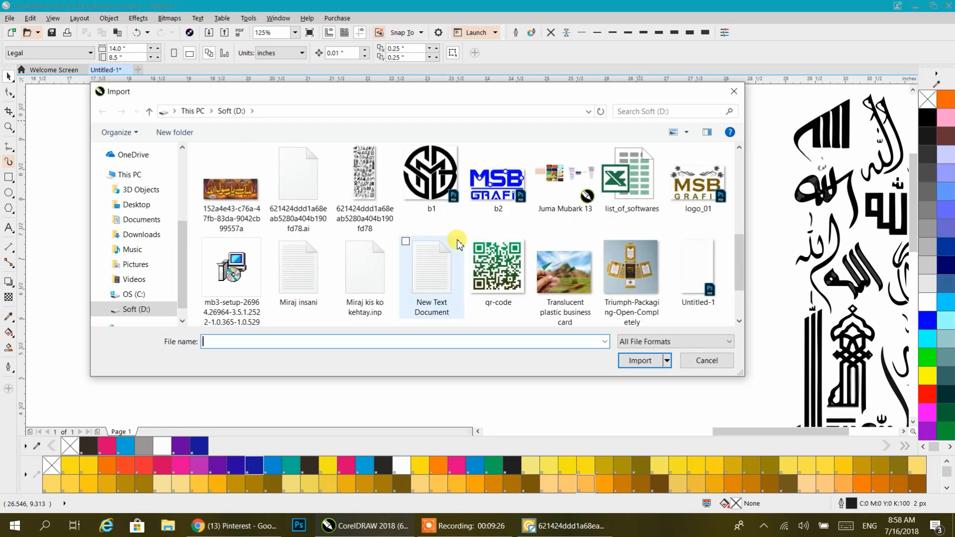
scroll(457, 243, up, 2)
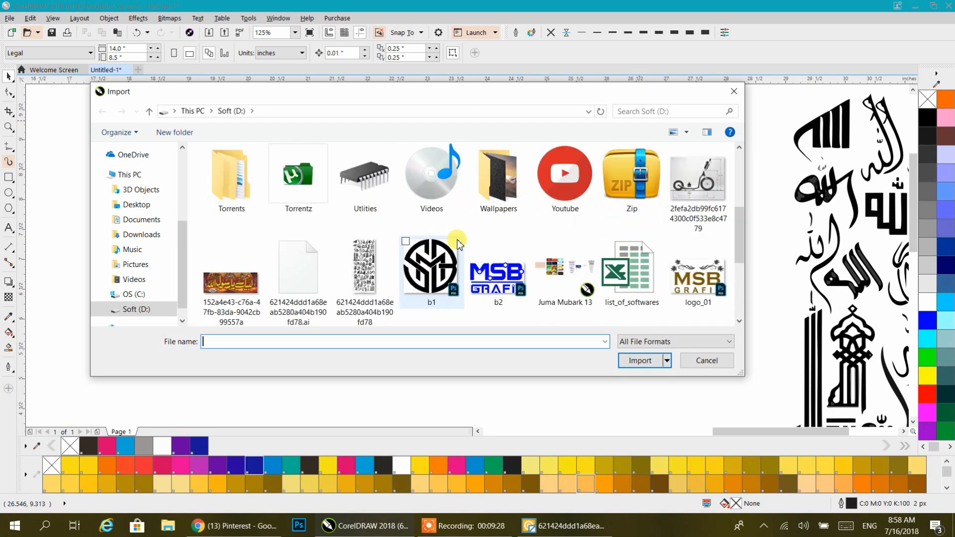
scroll(458, 244, up, 2)
scroll(458, 244, down, 4)
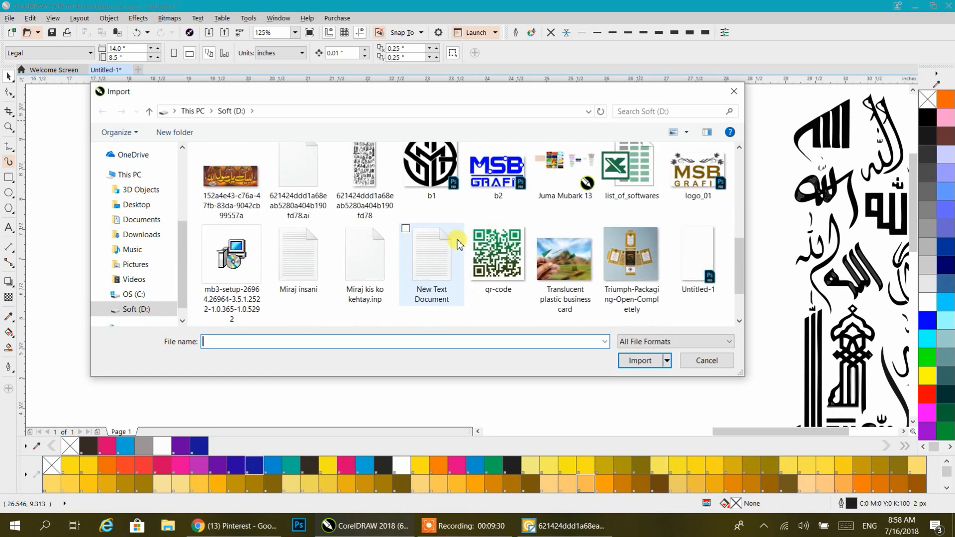
click(301, 219)
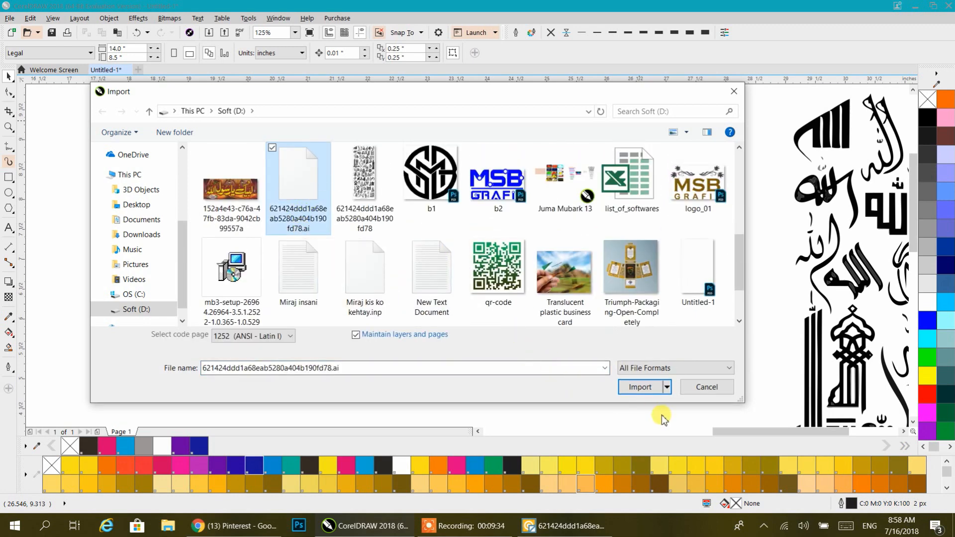
click(640, 387)
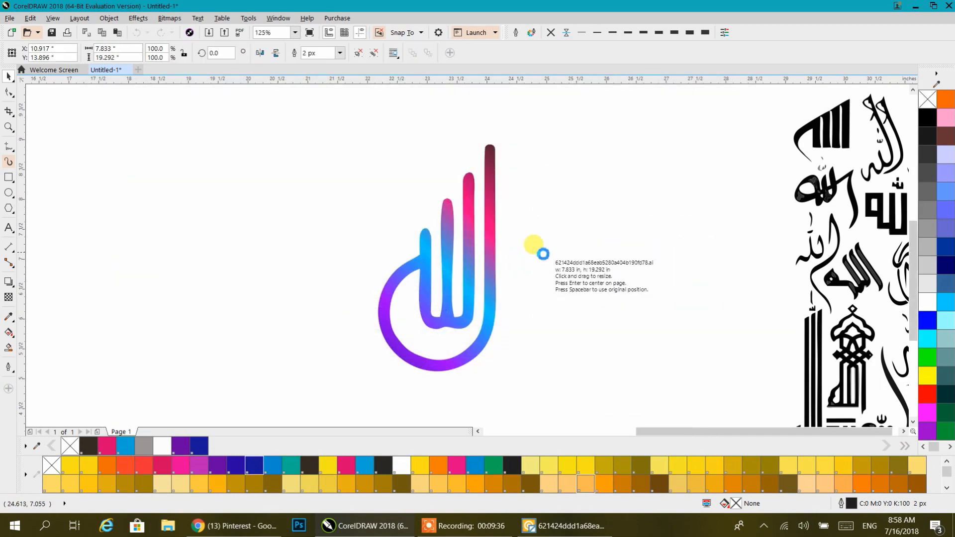
scroll(473, 234, down, 4)
click(316, 212)
Move the imported calligraphy sheet beside the earlier tracing, inspect its glyphs and deselect it
drag(469, 312, 891, 156)
drag(647, 207, 345, 283)
scroll(520, 242, up, 5)
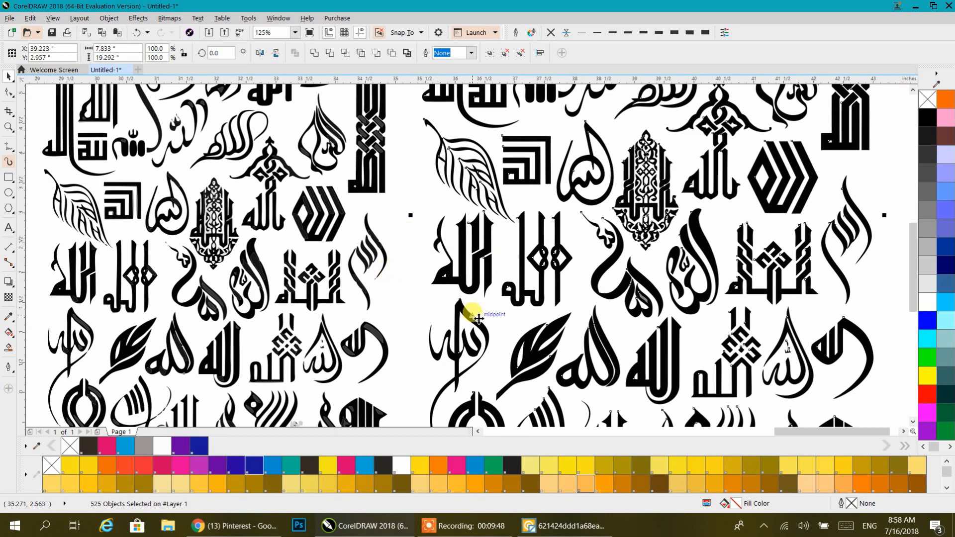
drag(824, 324, 582, 181)
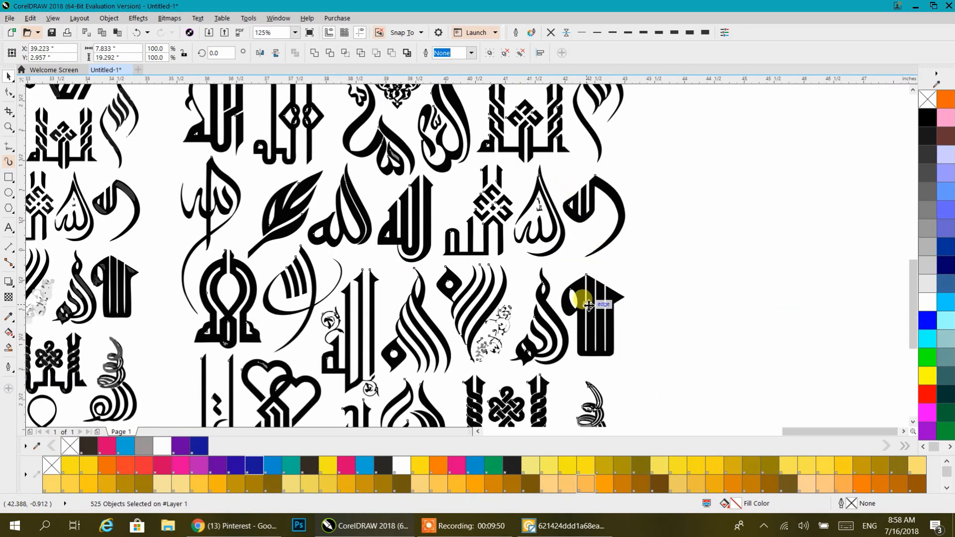
drag(588, 307, 534, 189)
drag(431, 209, 593, 252)
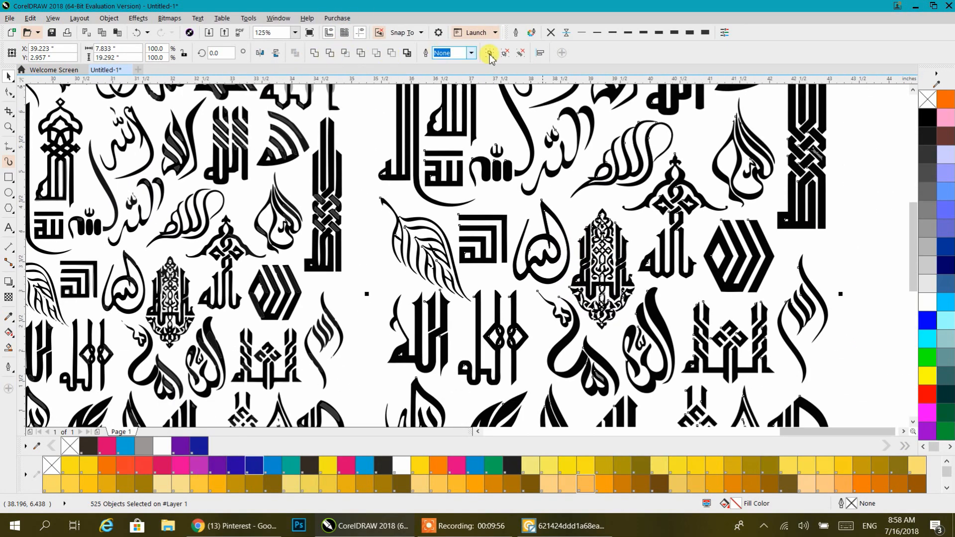
click(868, 249)
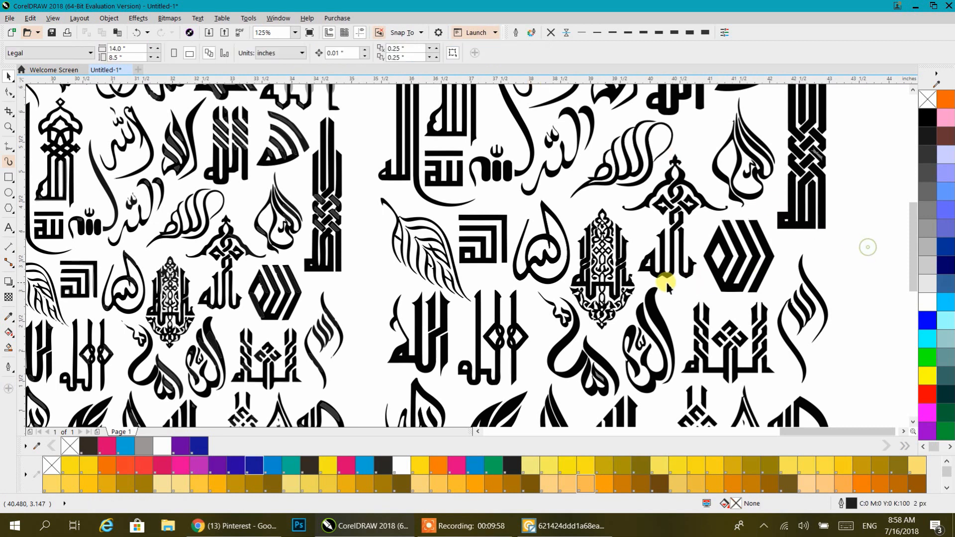
Fill the main lettering shape of the ornate tower-shaped glyph with blue (#0000FF) and deselect it
click(604, 273)
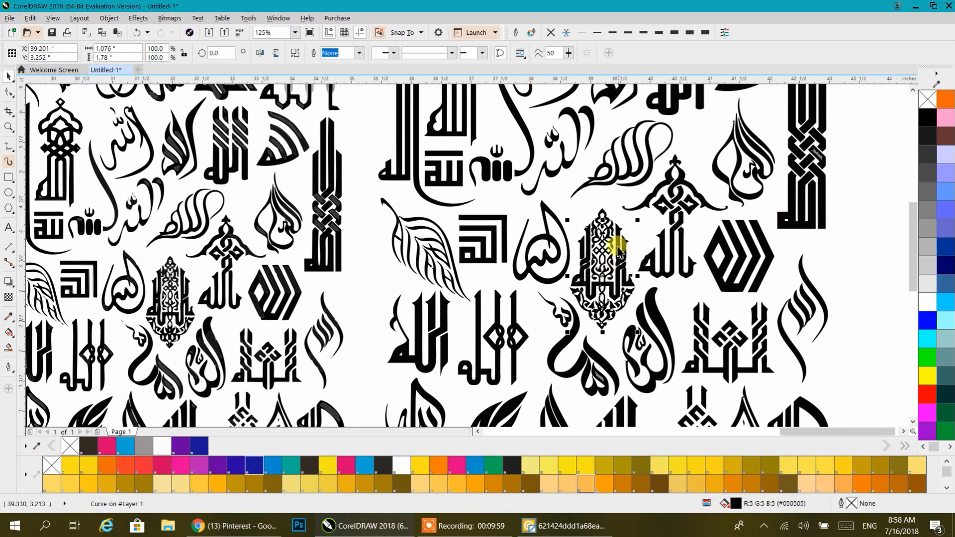
click(927, 320)
drag(570, 204, 662, 297)
drag(661, 266, 653, 218)
click(646, 213)
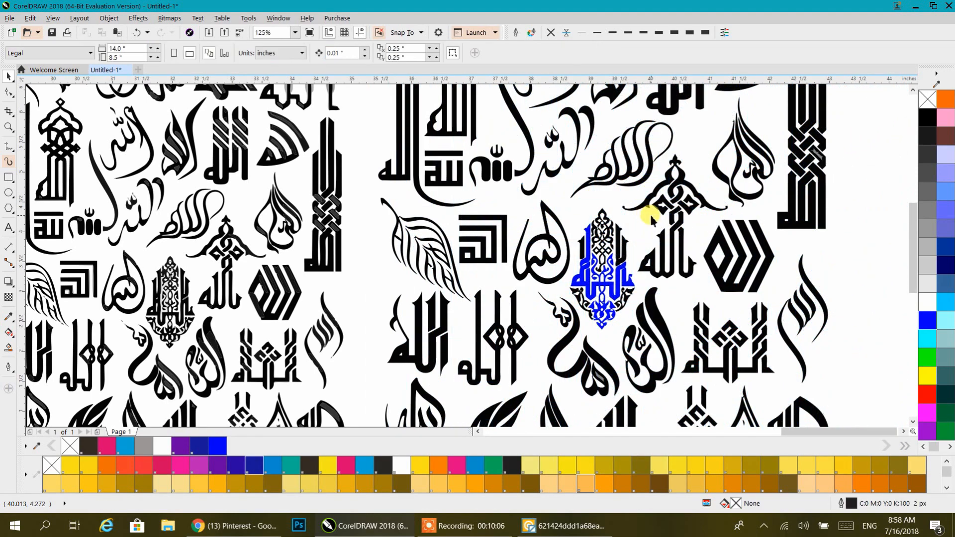
Fill all 36 pieces of the ornate tower-shaped glyph with blue (#0000FF) and inspect them up close
drag(561, 207, 648, 351)
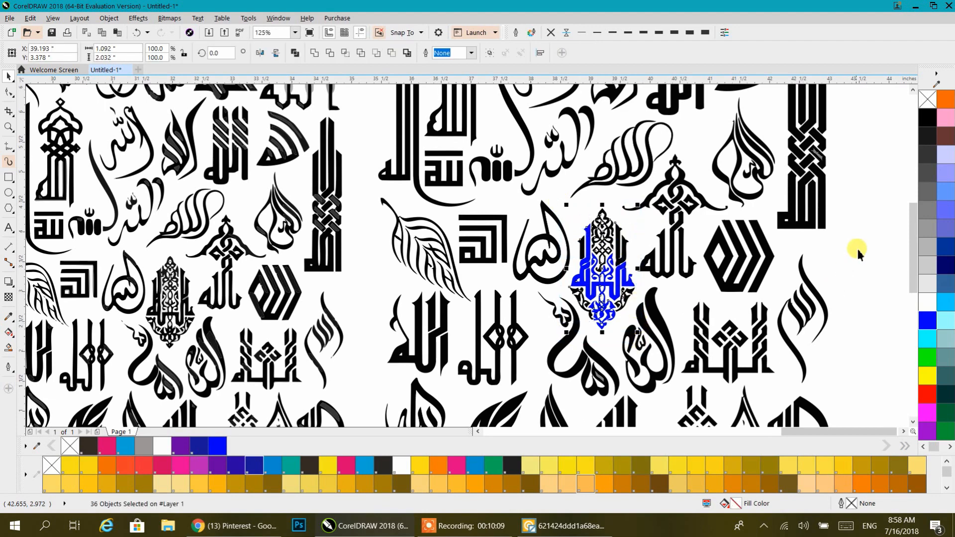
click(927, 327)
scroll(593, 271, up, 4)
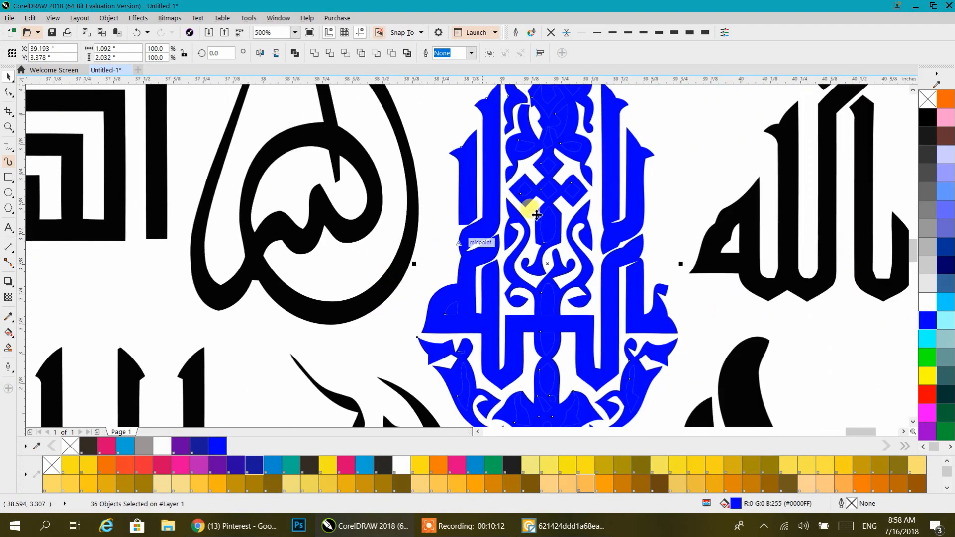
scroll(607, 181, down, 2)
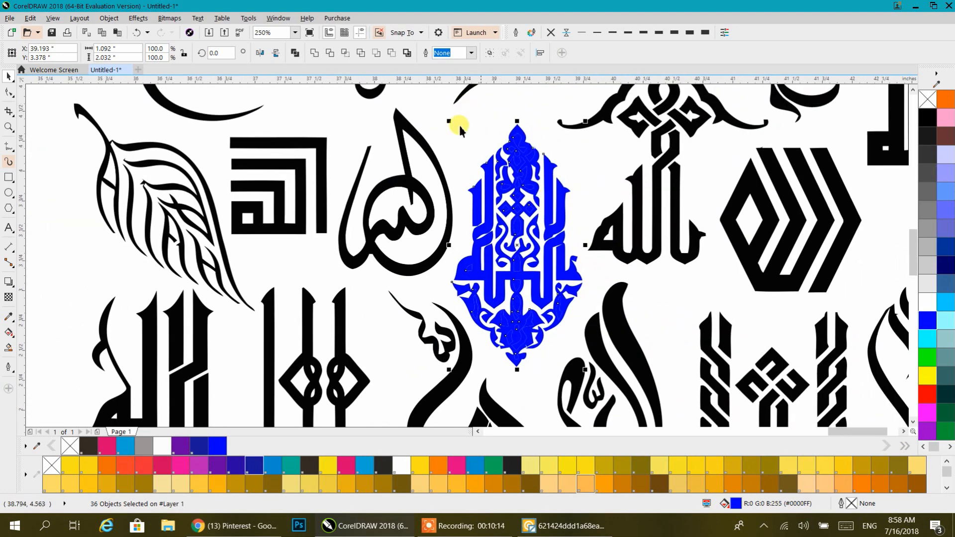
Combine the tower-shaped glyph's pieces into one curve, selecting them in Wireframe view, and restore Enhanced view
click(52, 18)
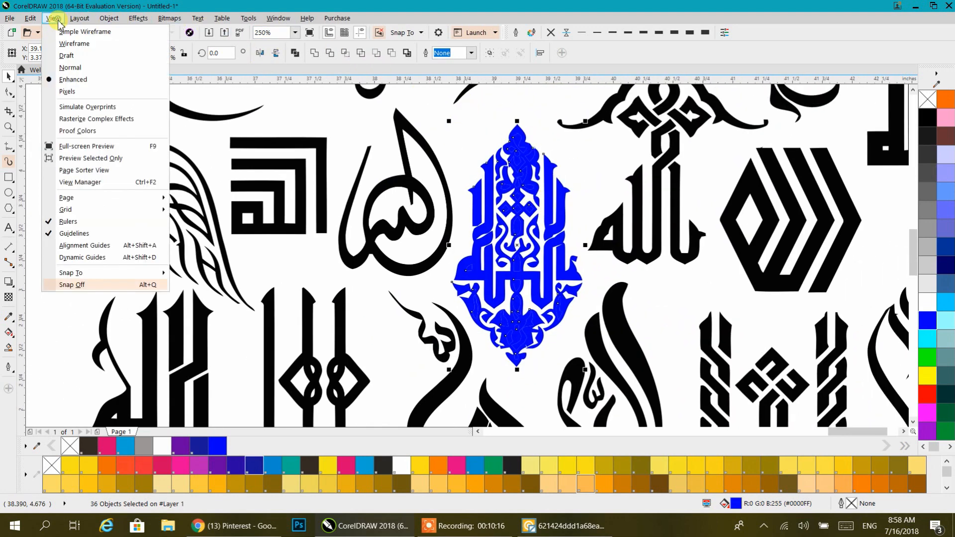
click(68, 43)
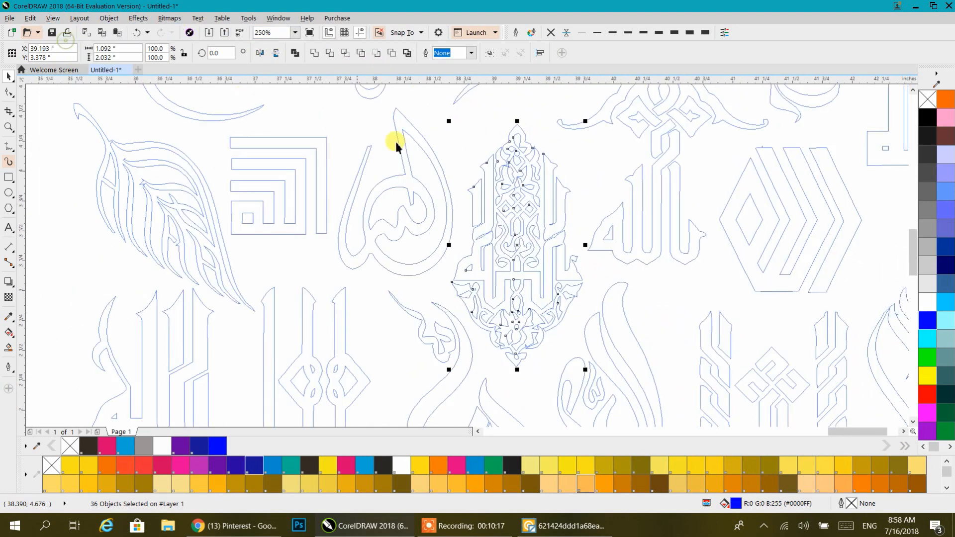
click(596, 178)
drag(431, 113, 590, 373)
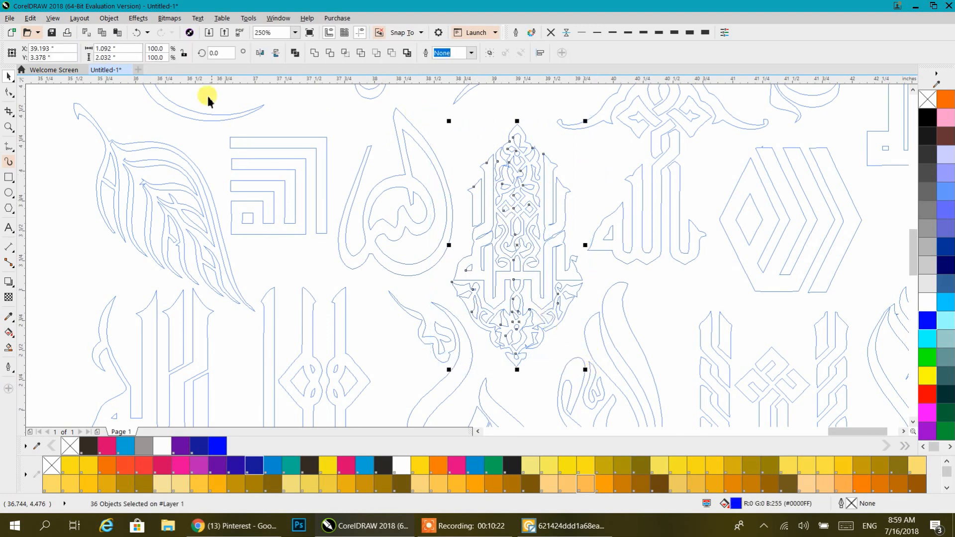
click(295, 53)
click(54, 18)
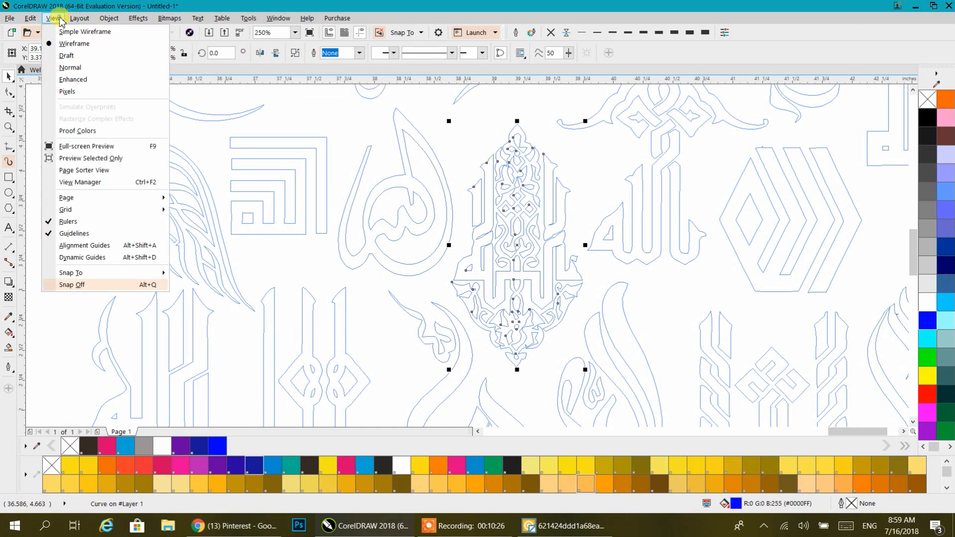
click(73, 80)
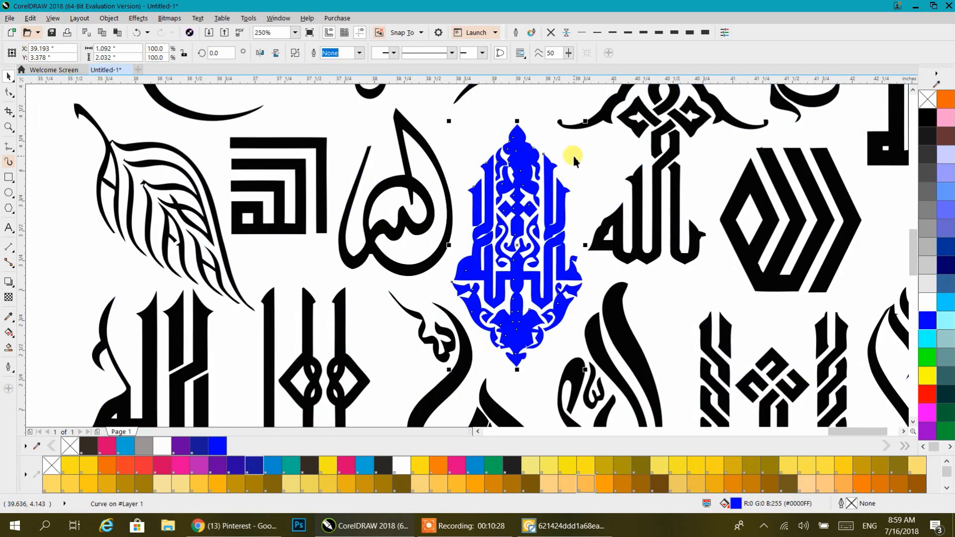
Try moving the combined glyph onto the neighbouring teardrop glyph, and undo the move, the combining and the full blue fill
drag(527, 167, 436, 156)
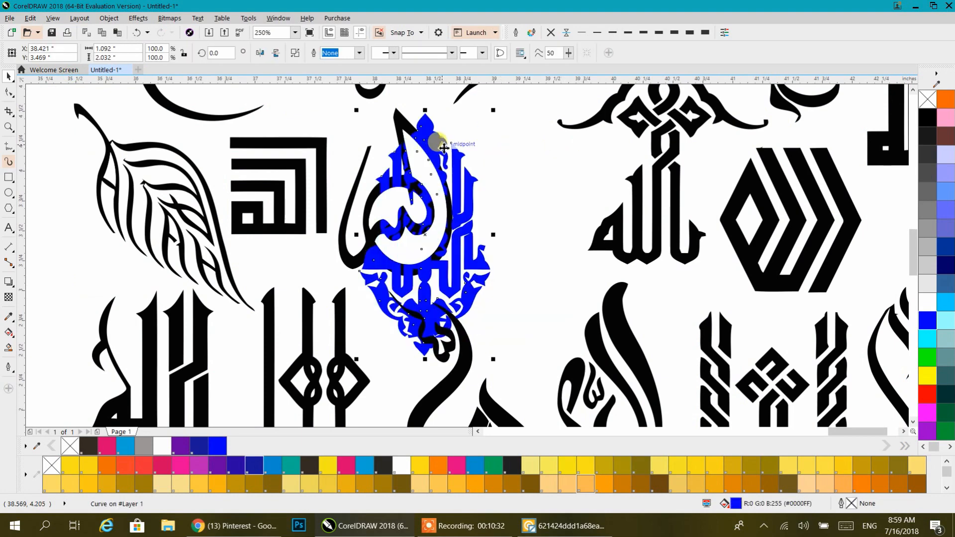
key(ctrl+z)
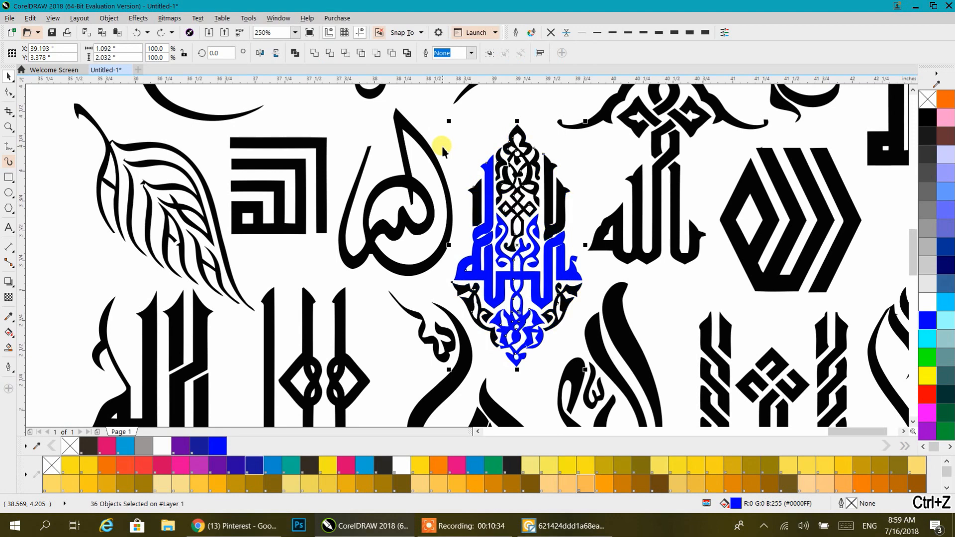
Fill the central ornamental strip of the tower-shaped glyph with blue (#0000FF)
click(454, 134)
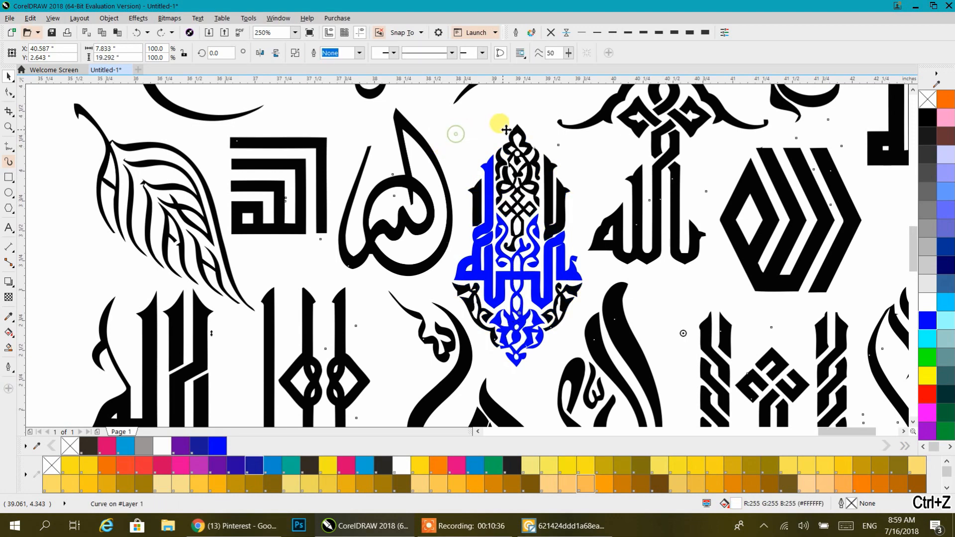
scroll(696, 166, right, 5)
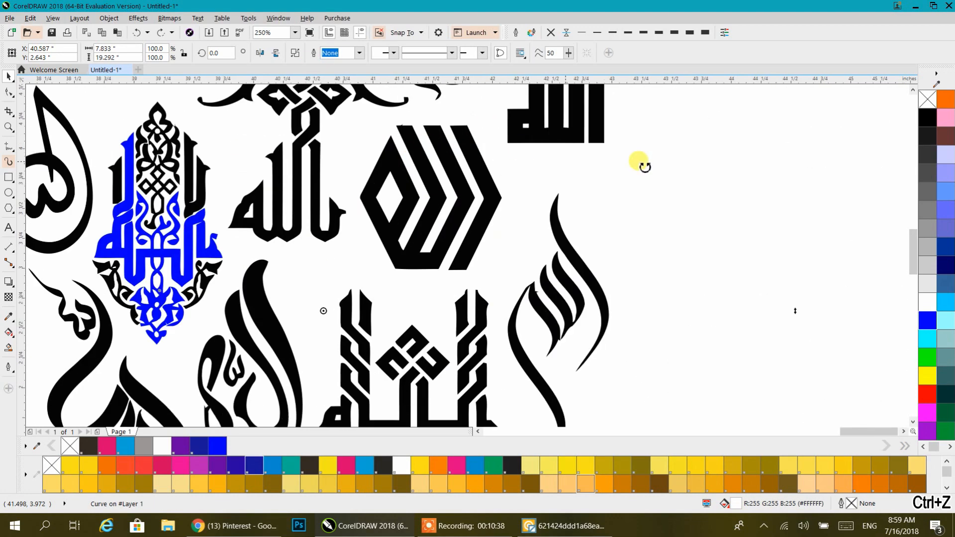
click(877, 169)
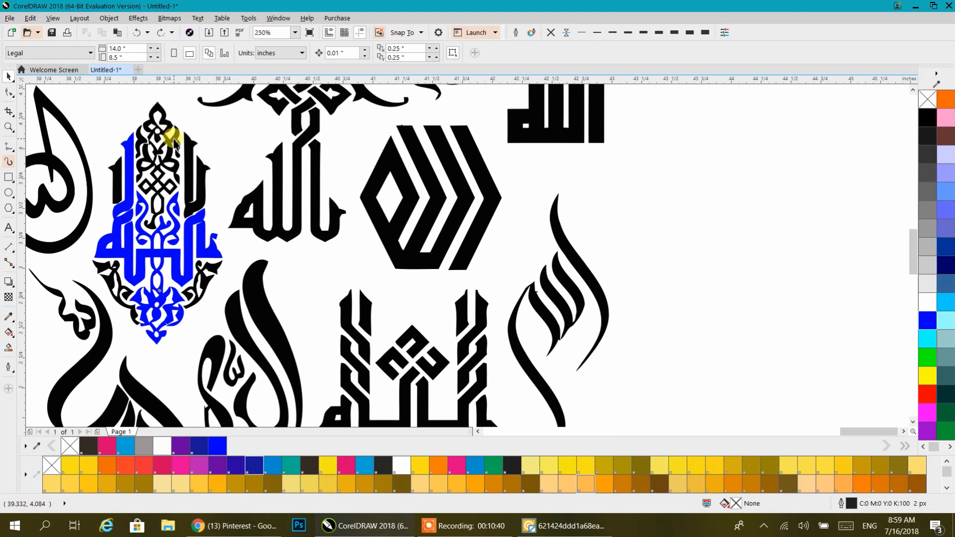
click(174, 142)
click(928, 320)
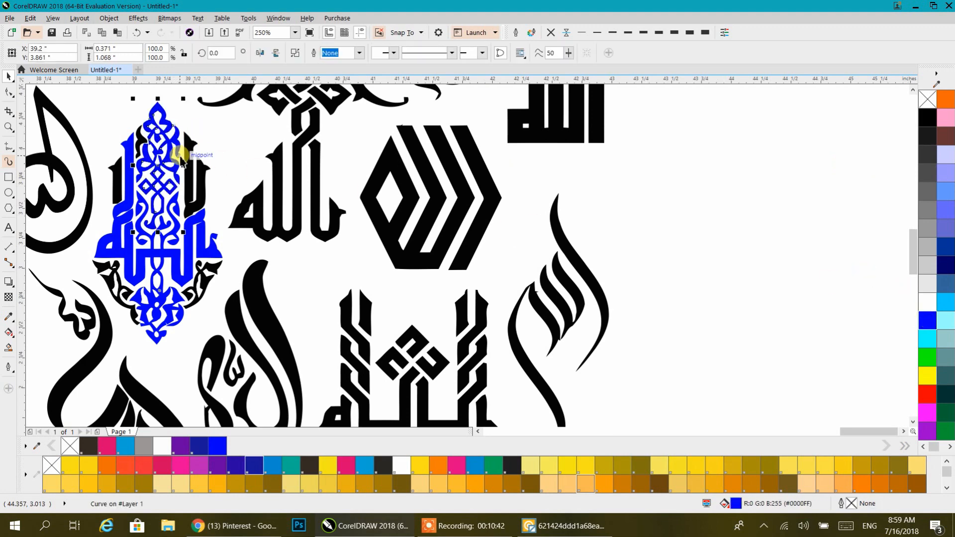
Fill the right vertical piece and both lower leaf ornaments of the tower-shaped glyph with blue (#0000FF)
click(189, 165)
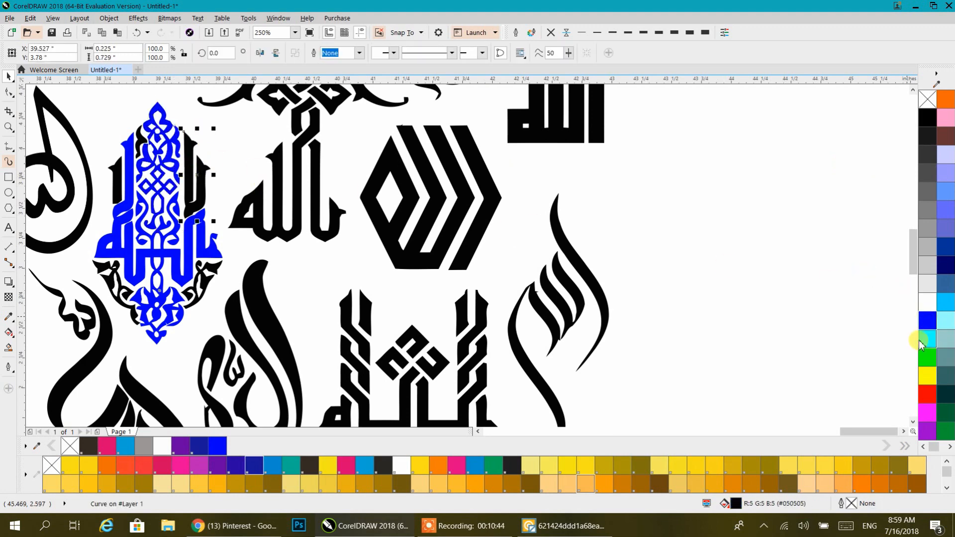
click(927, 325)
click(208, 276)
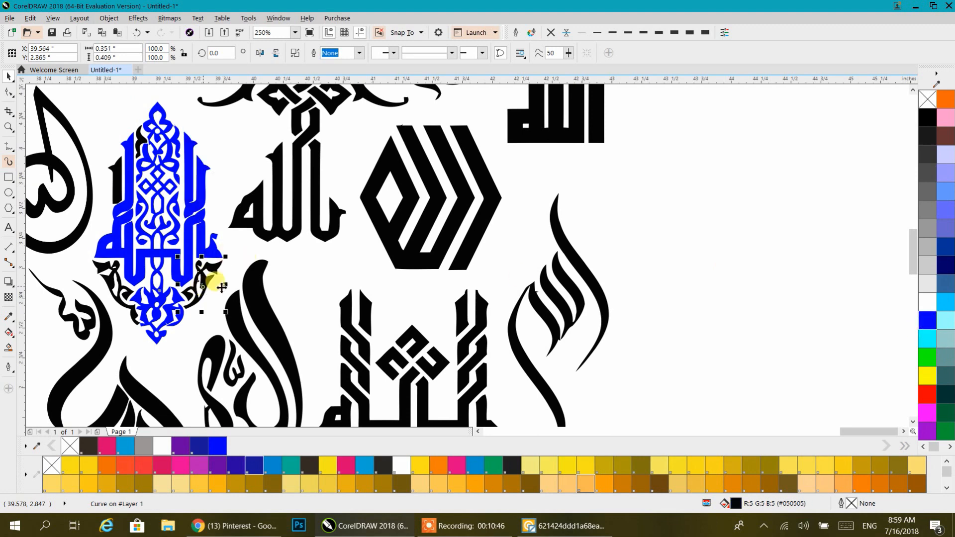
click(929, 325)
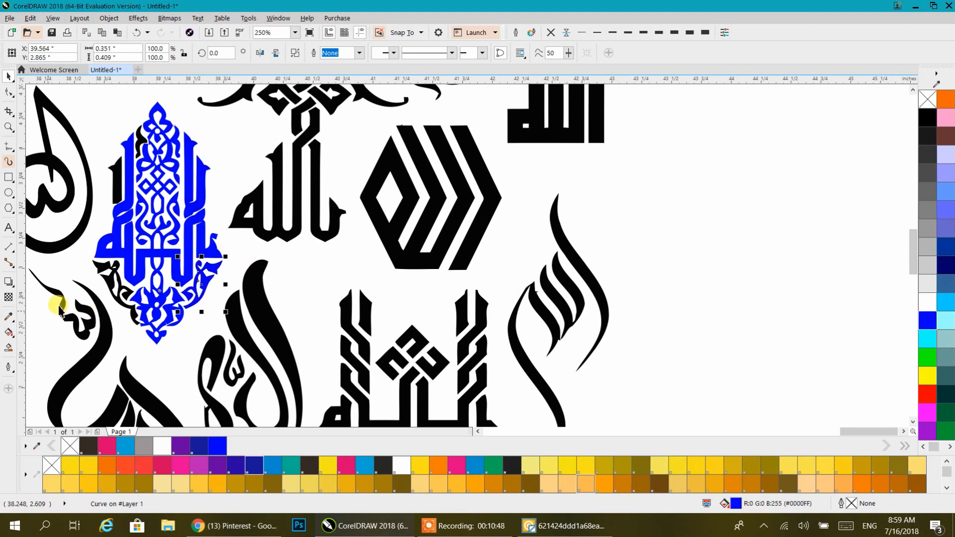
click(114, 288)
click(929, 322)
Fill the two remaining black pieces at the tower-shaped glyph's upper left with blue (#0000FF)
click(141, 147)
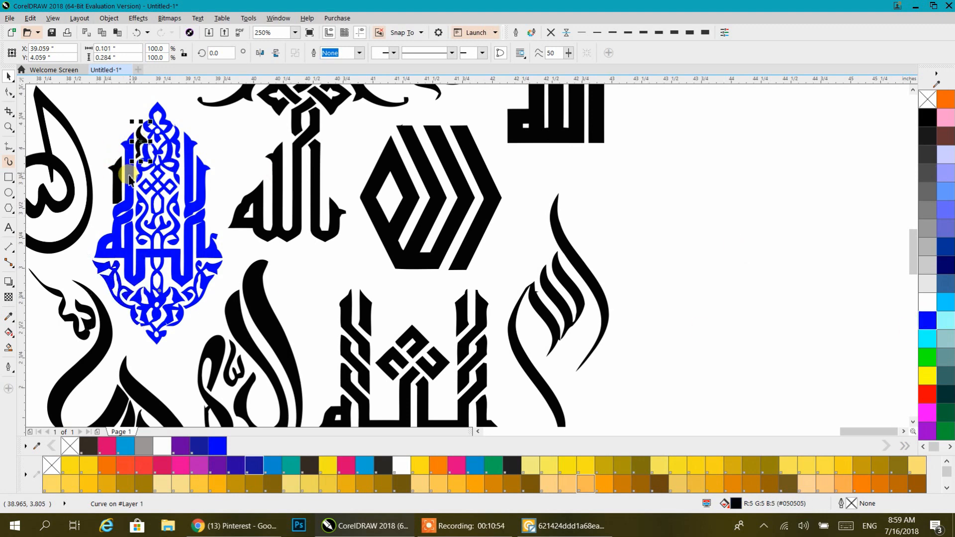
shift+click(120, 184)
click(928, 321)
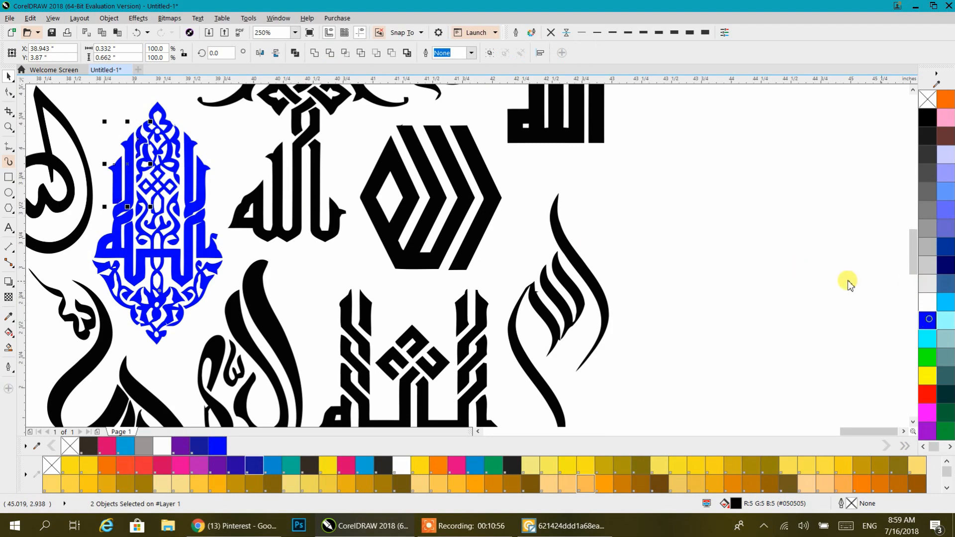
Compare the blue tower-shaped glyph up close with its counterpart in the smaller traced sheet
scroll(209, 165, down, 4)
scroll(541, 228, up, 6)
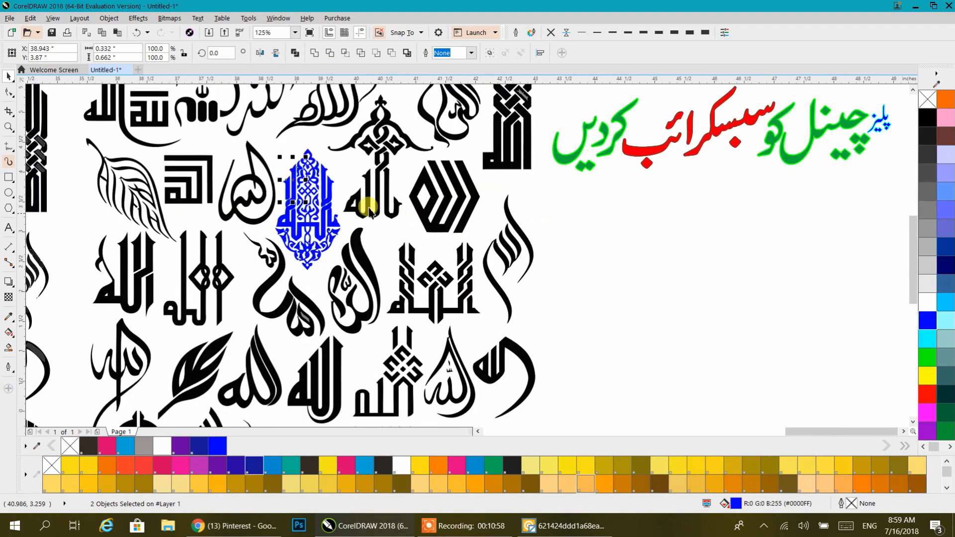
scroll(403, 224, down, 6)
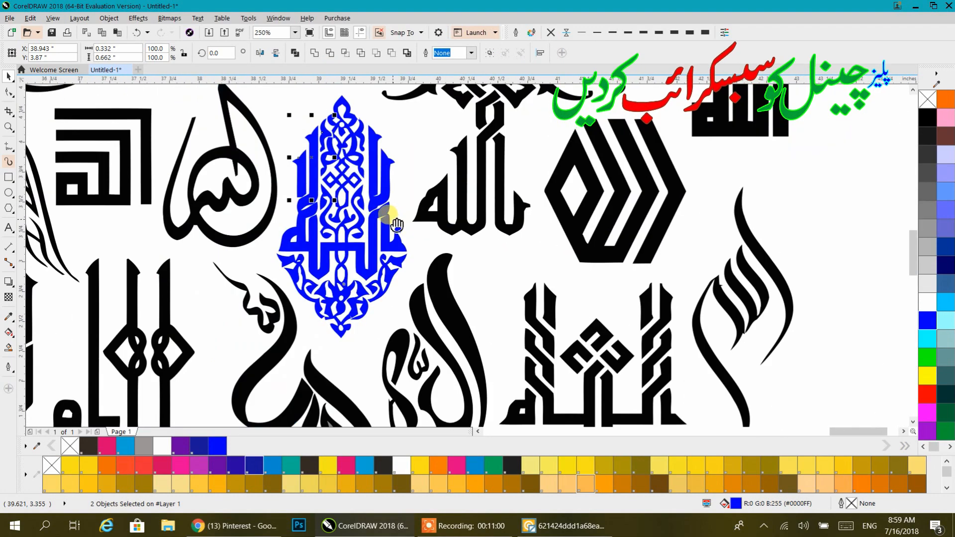
scroll(359, 295, up, 4)
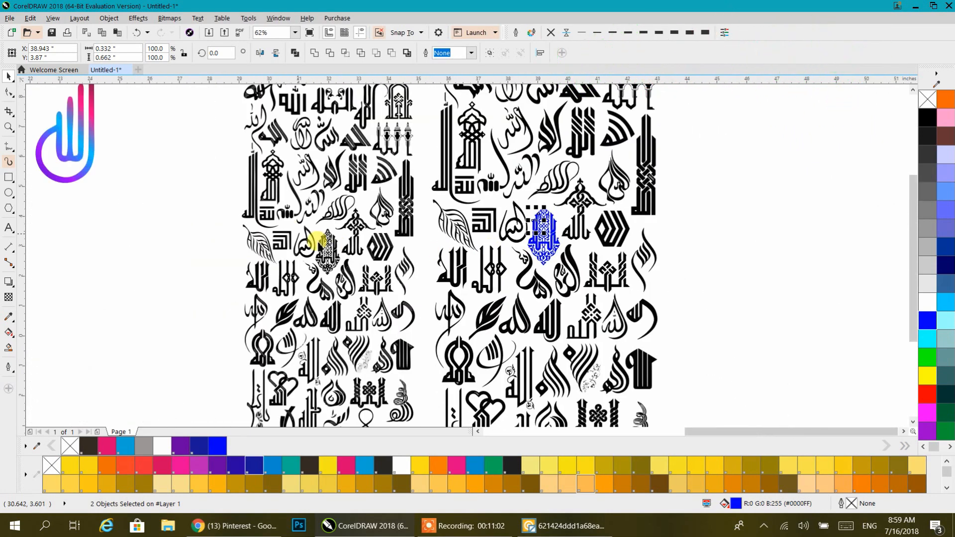
scroll(287, 244, up, 2)
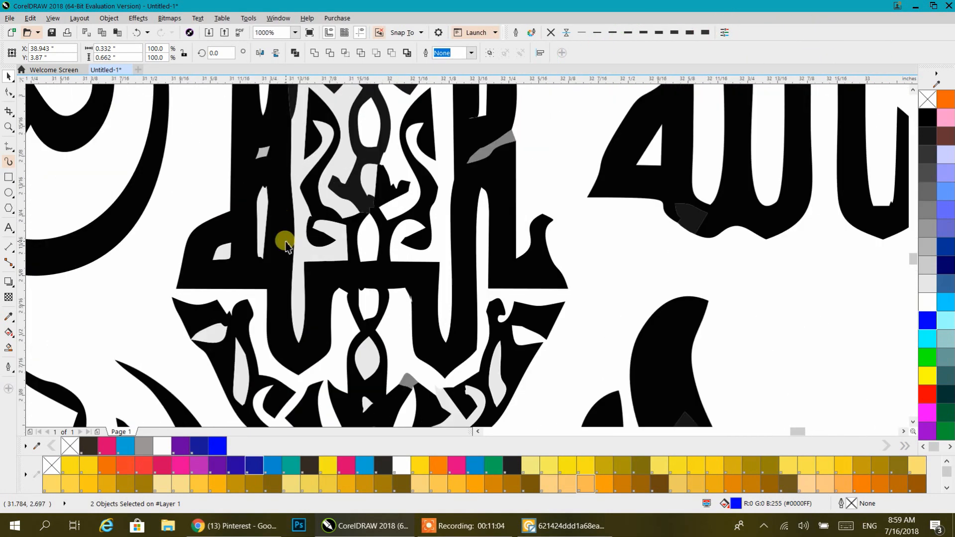
scroll(267, 236, down, 1)
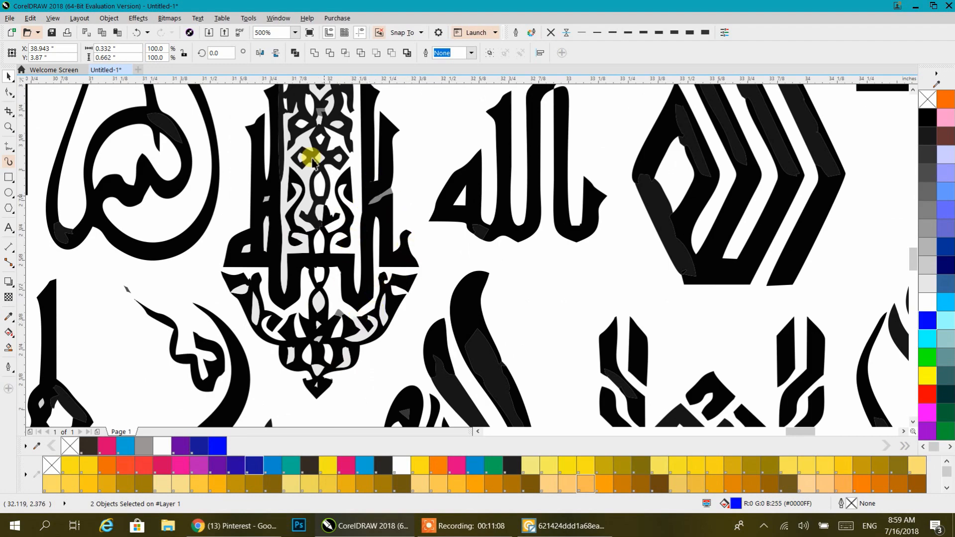
scroll(312, 163, down, 1)
scroll(424, 190, down, 1)
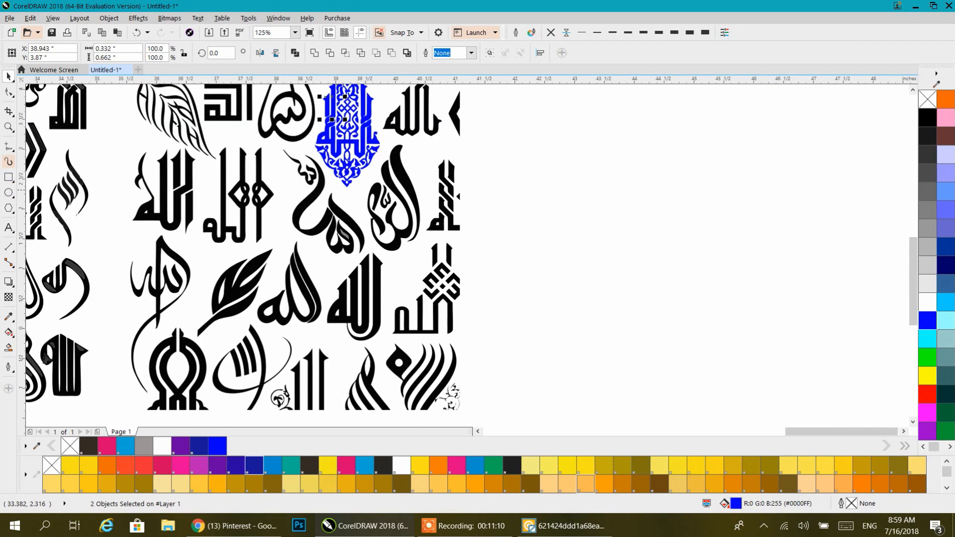
Examine the rest of the larger calligraphy sheet, deselect everything, and view both traced sheets as a whole
drag(324, 145, 324, 230)
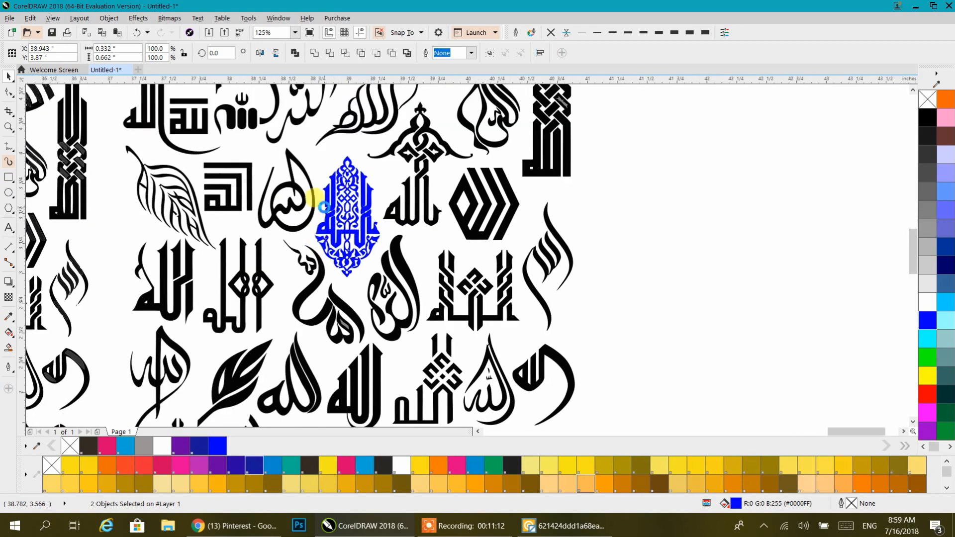
scroll(318, 206, up, 2)
scroll(315, 204, down, 2)
drag(351, 234, 583, 391)
drag(437, 305, 553, 281)
drag(415, 214, 233, 301)
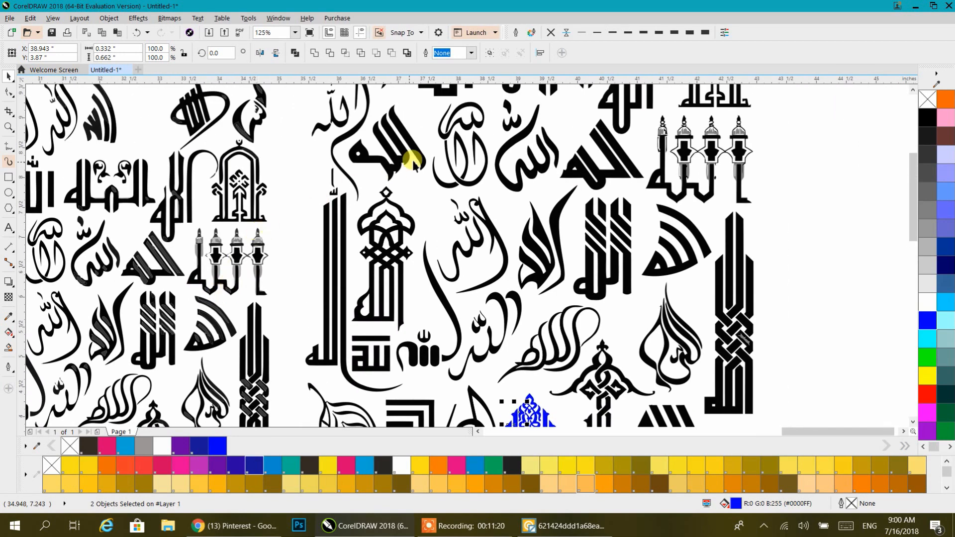
drag(308, 159, 411, 300)
drag(631, 230, 564, 279)
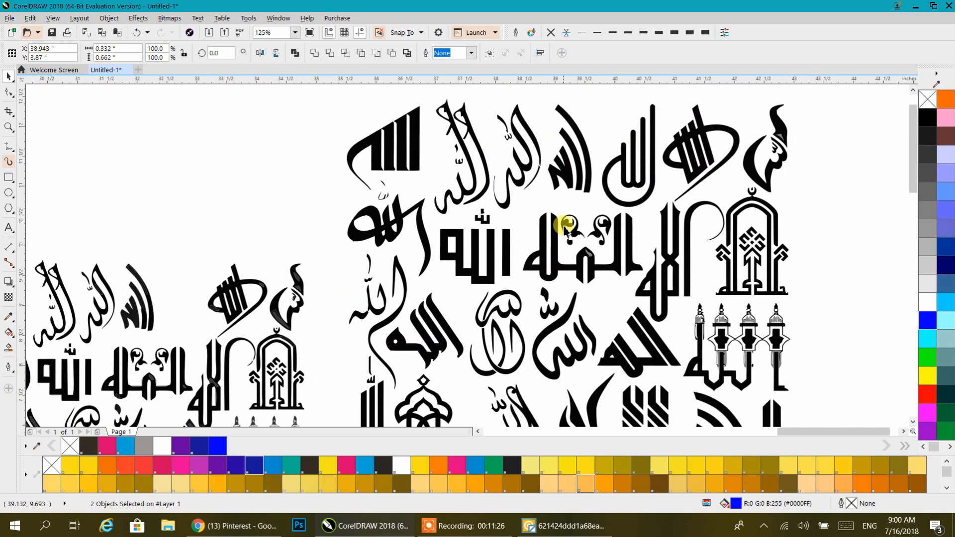
click(304, 121)
scroll(438, 197, down, 1)
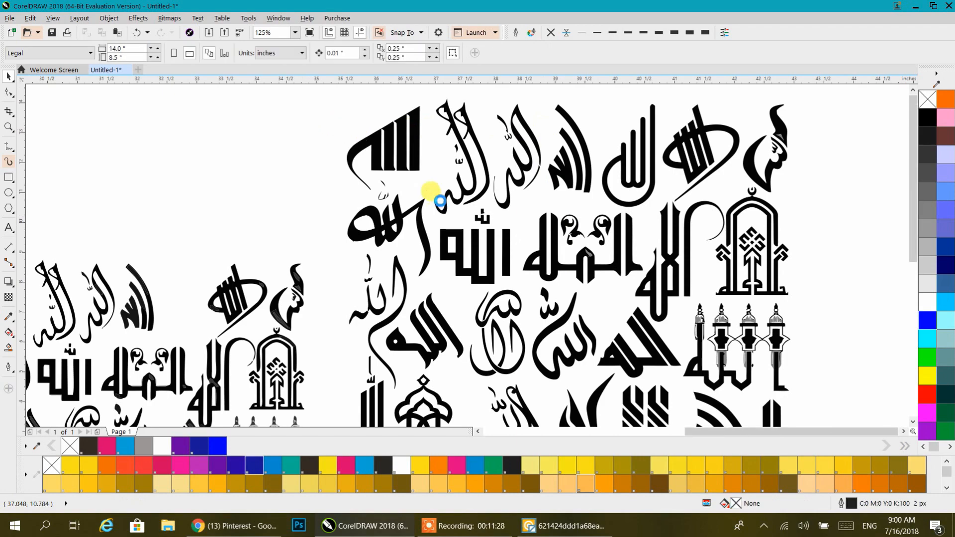
scroll(440, 201, down, 5)
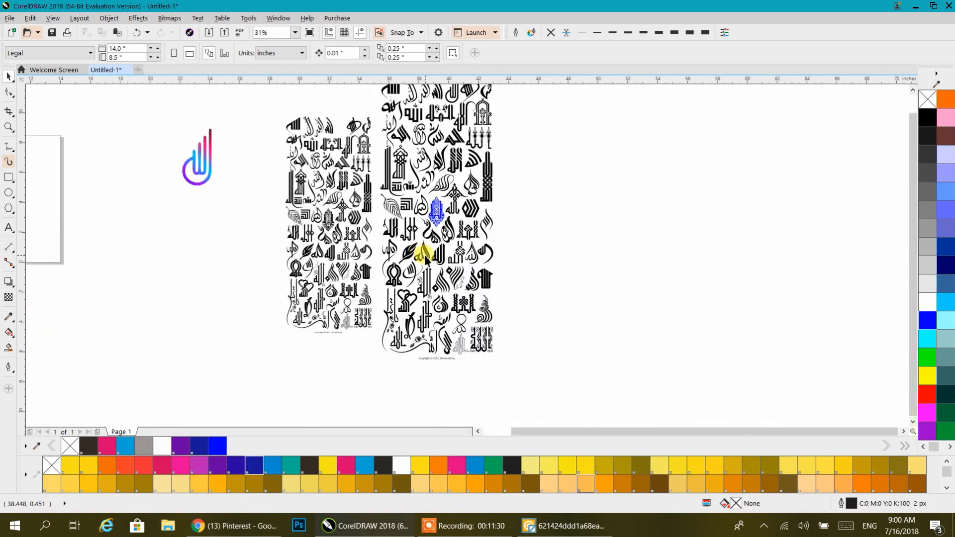
drag(426, 259, 432, 288)
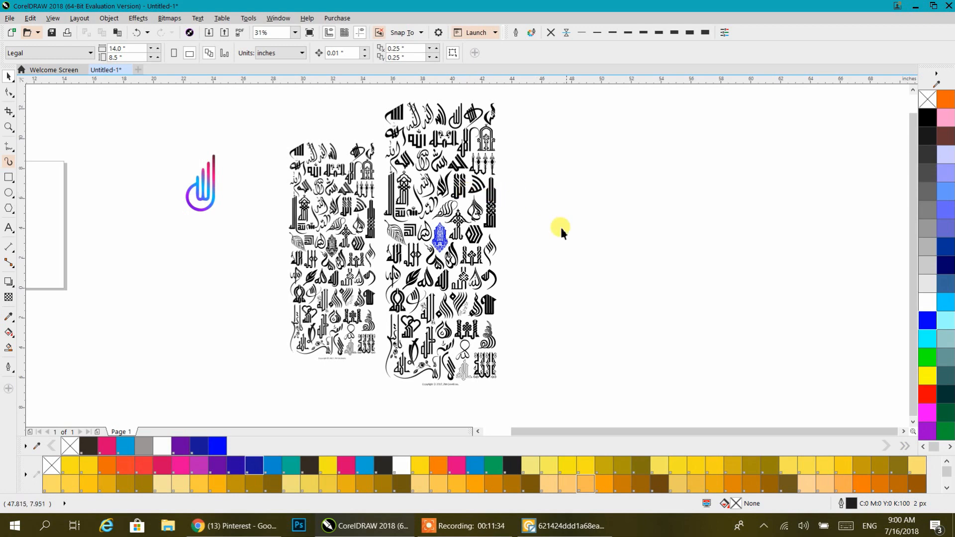
Switch to Vector Magic, examine the traced glyphs' nodes up close with the Paths overlay shown, and hide the overlay again
click(563, 526)
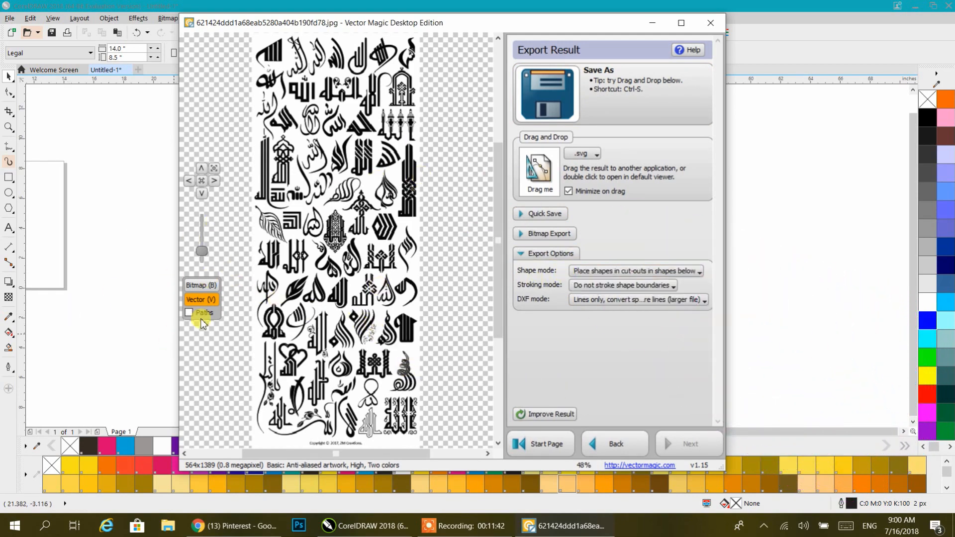
click(189, 314)
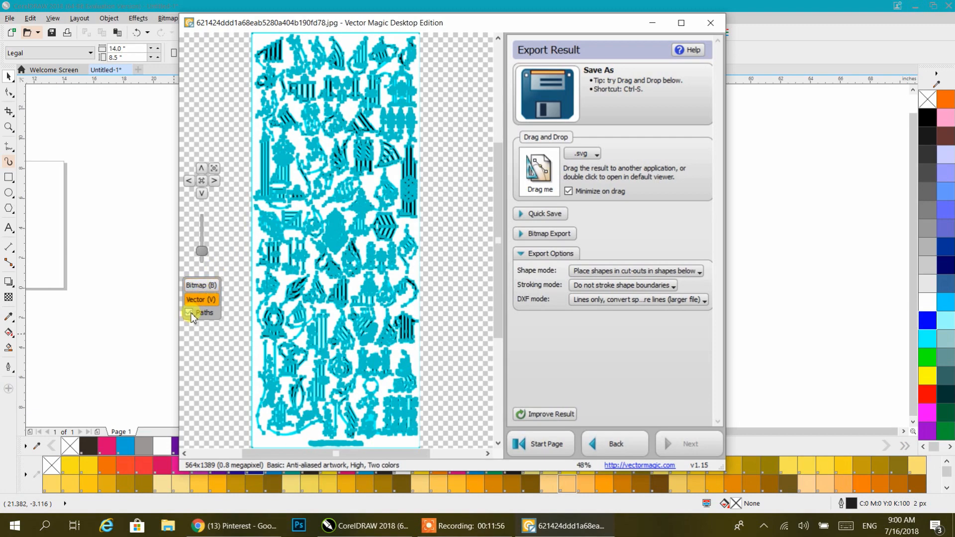
click(401, 201)
click(403, 199)
click(401, 196)
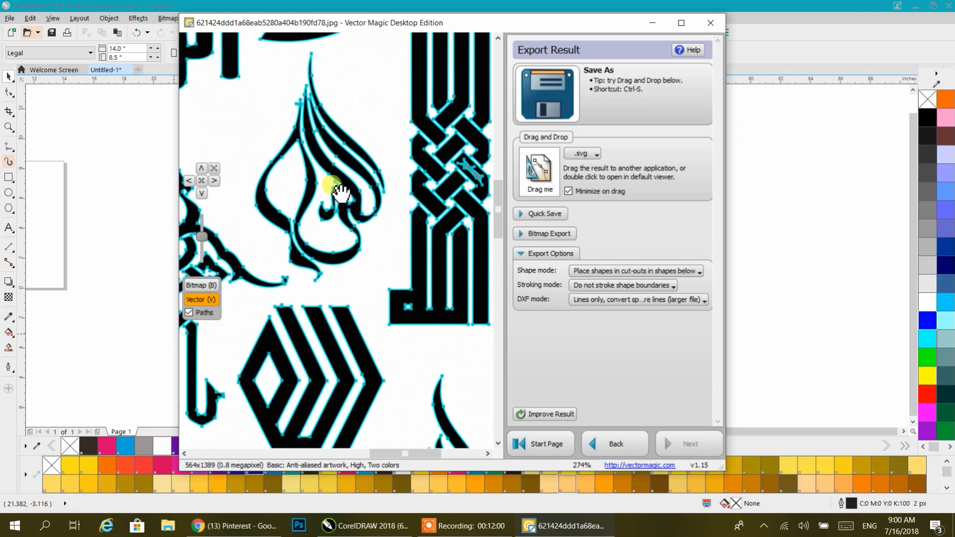
click(336, 188)
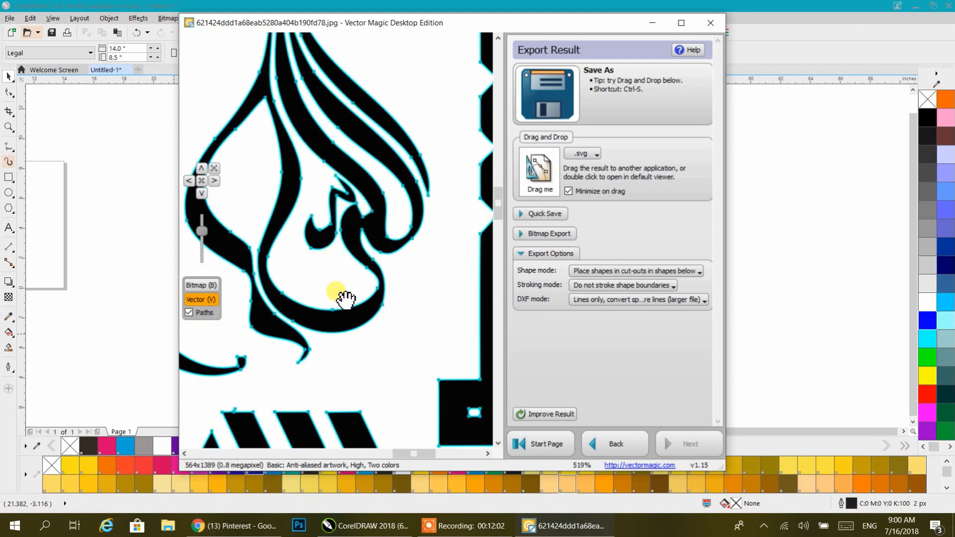
right_click(374, 208)
right_click(393, 209)
right_click(390, 207)
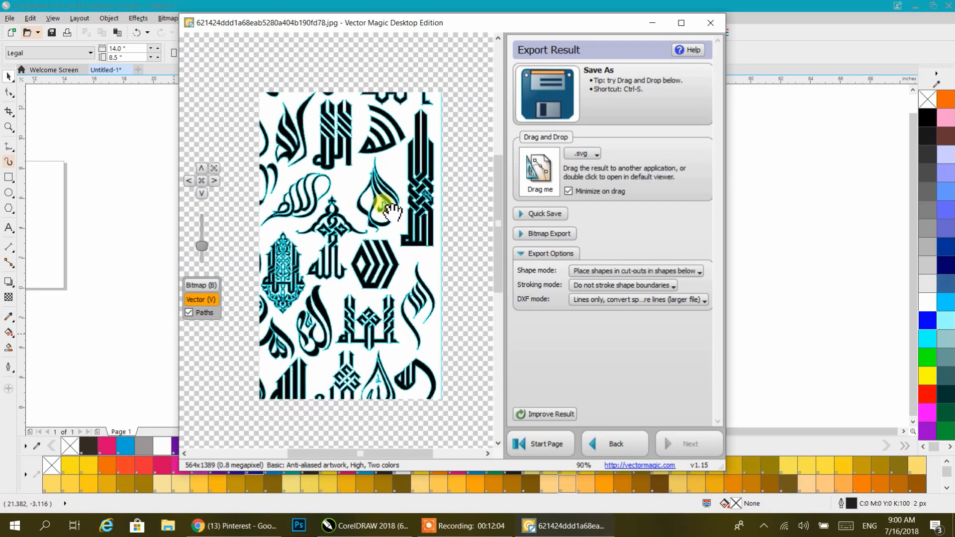
click(189, 312)
right_click(378, 221)
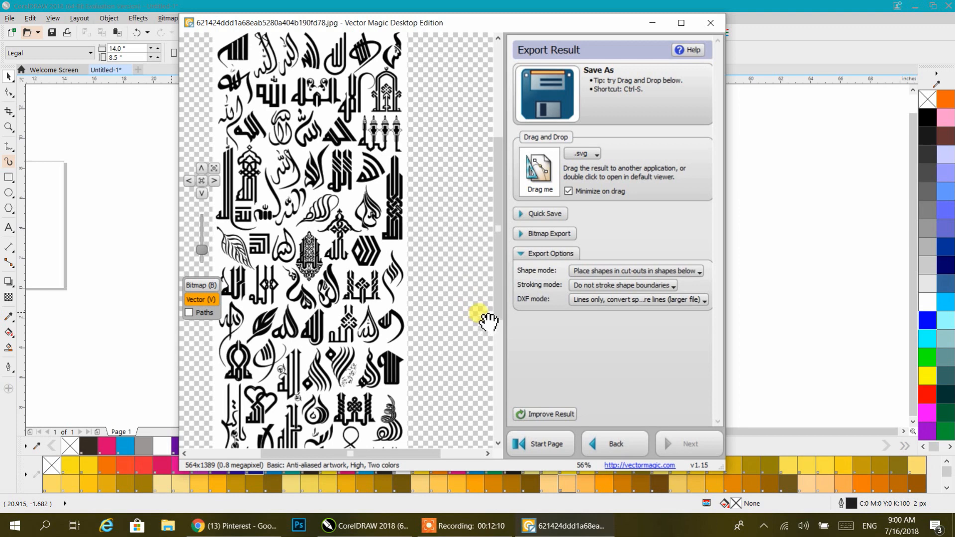
Set the drag-and-drop export format to EMF (Enhanced Meta Format), review the available formats, and close Vector Magic
click(593, 159)
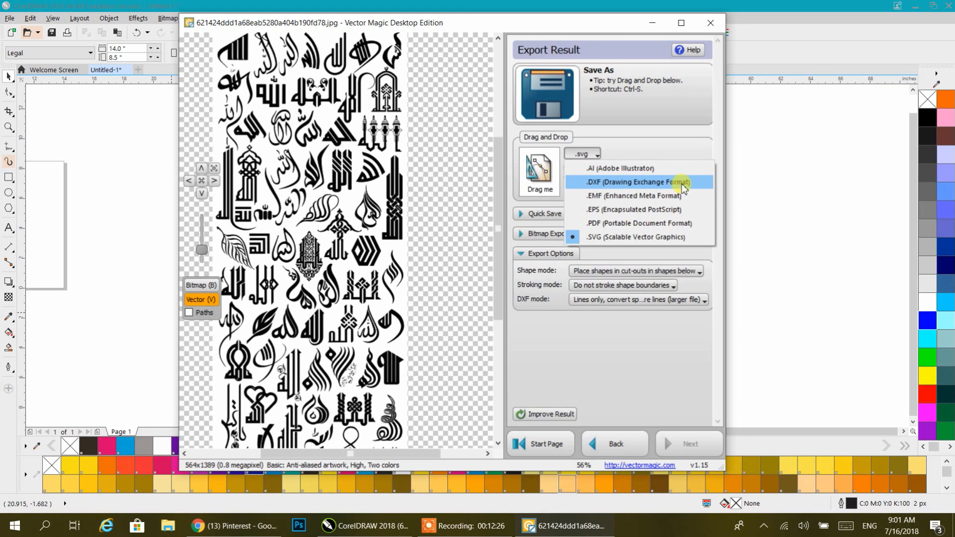
click(615, 198)
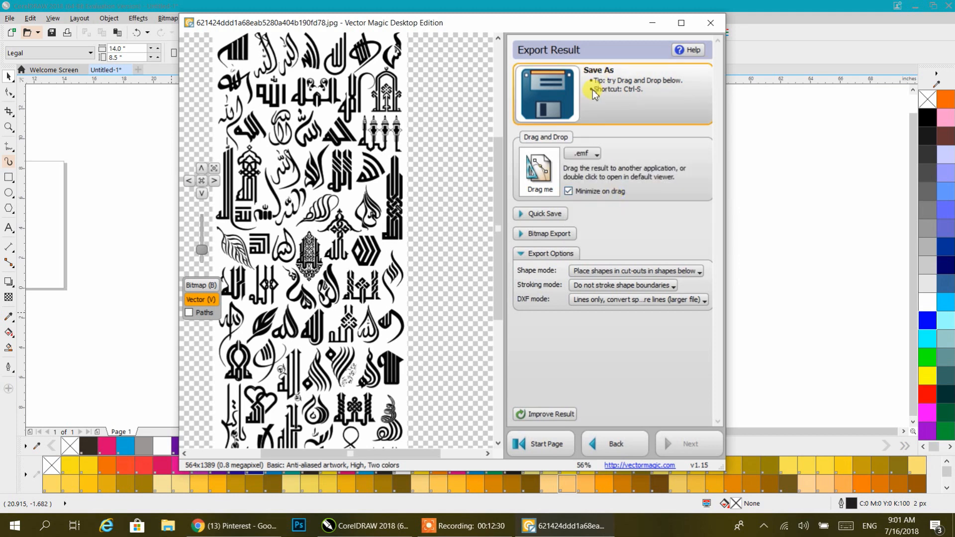
click(591, 155)
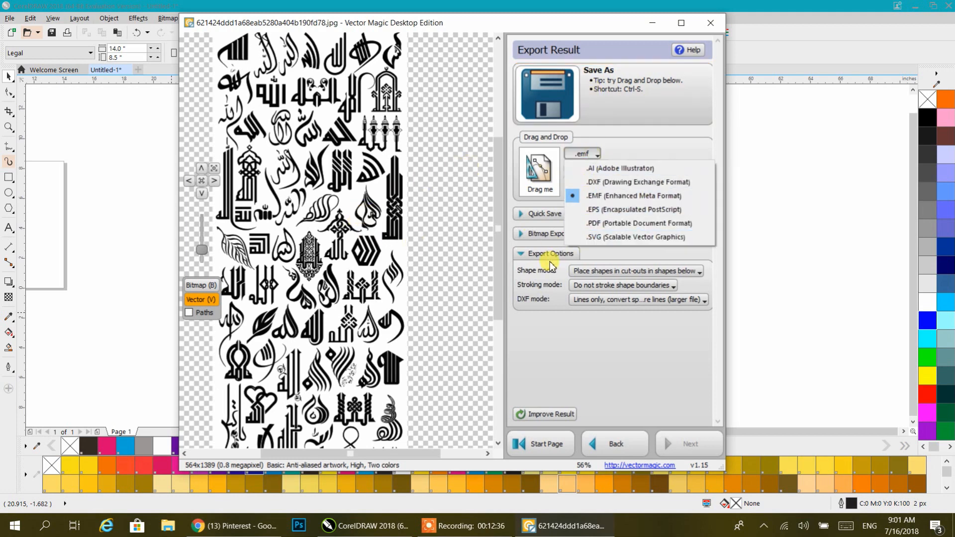
click(647, 135)
click(590, 159)
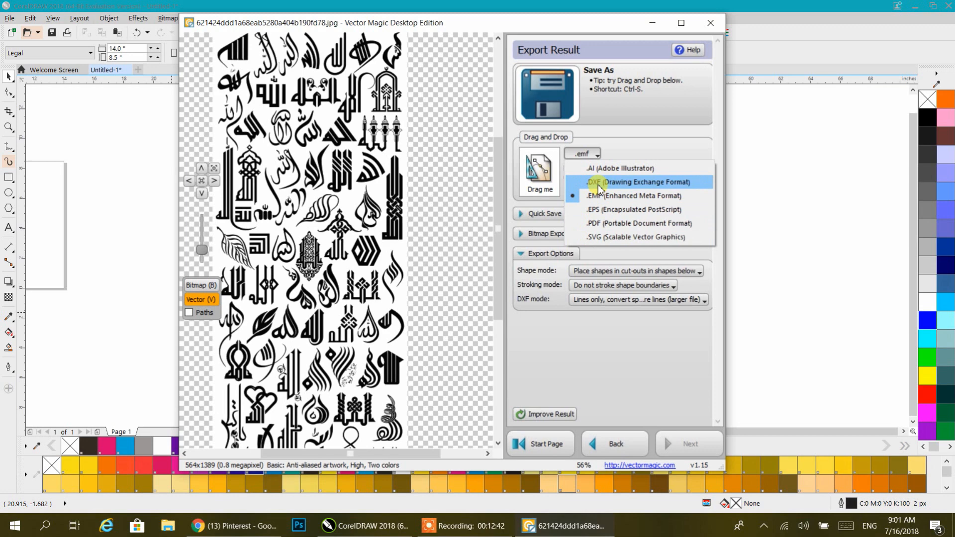
click(562, 329)
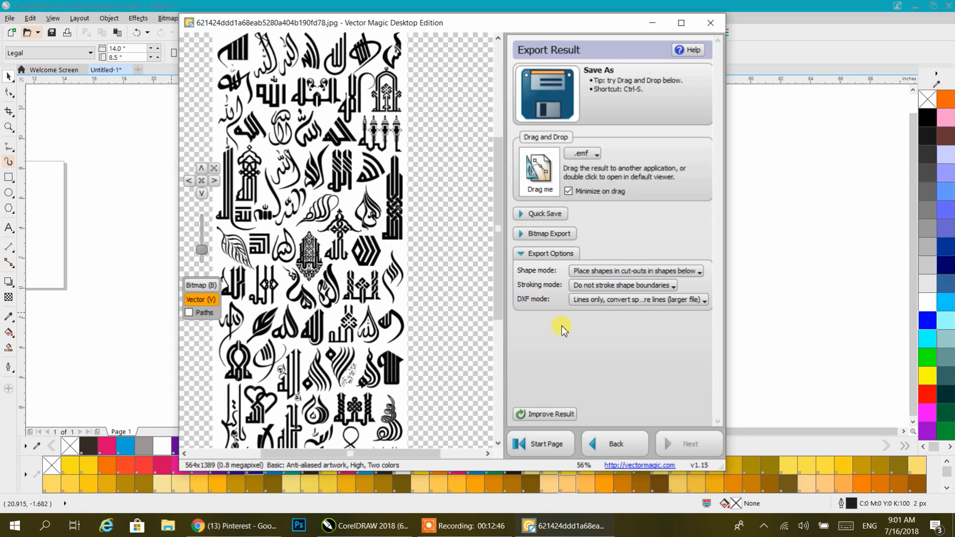
click(715, 23)
scroll(428, 213, down, 2)
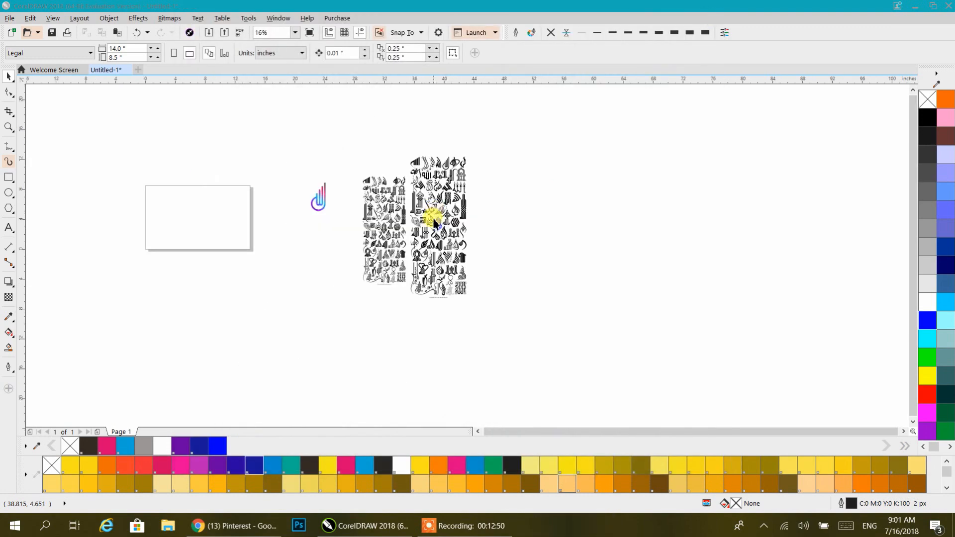
scroll(433, 219, up, 4)
scroll(431, 219, down, 2)
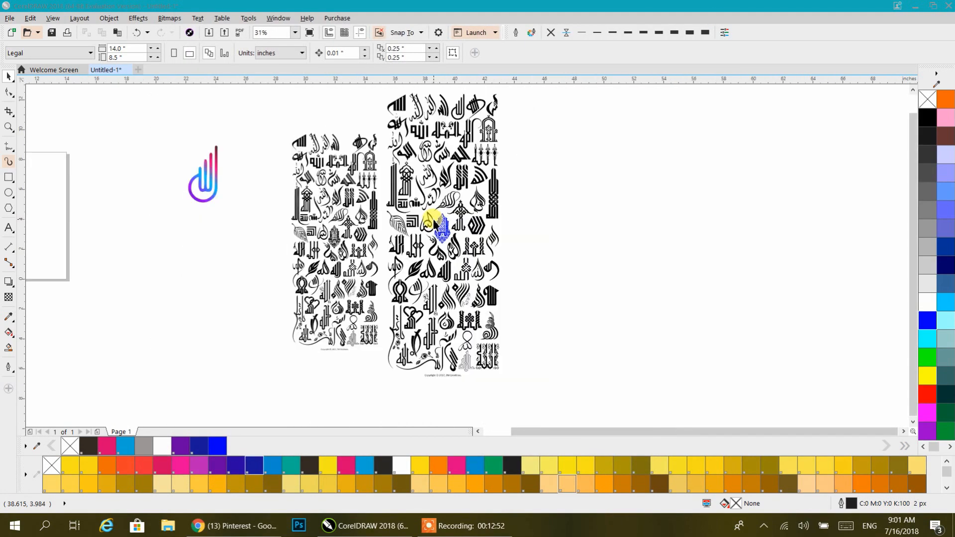
drag(309, 271, 390, 277)
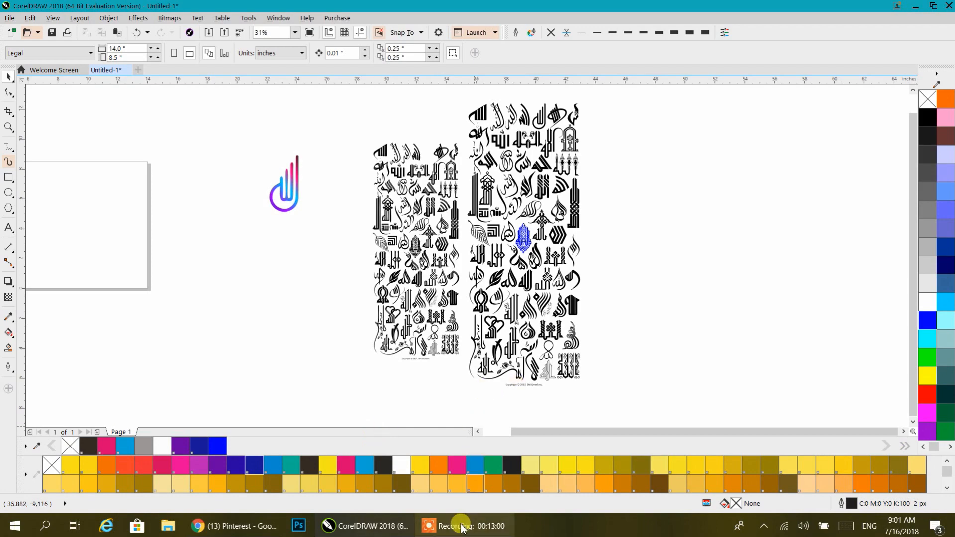
mouse_move(462, 528)
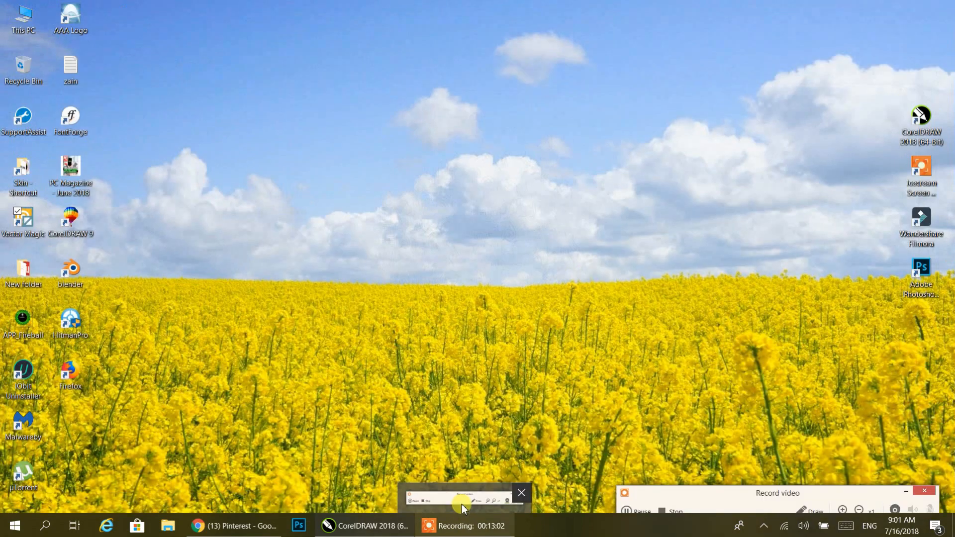
click(462, 505)
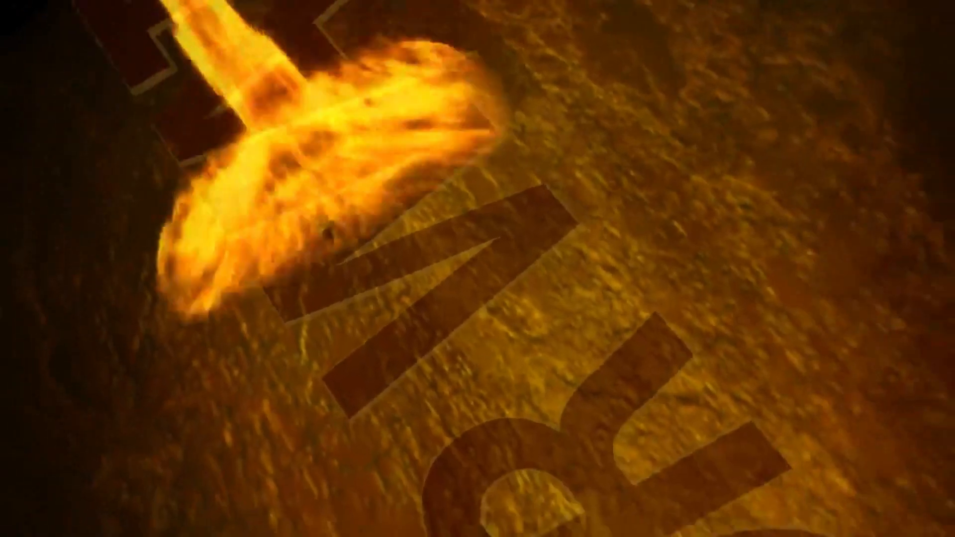